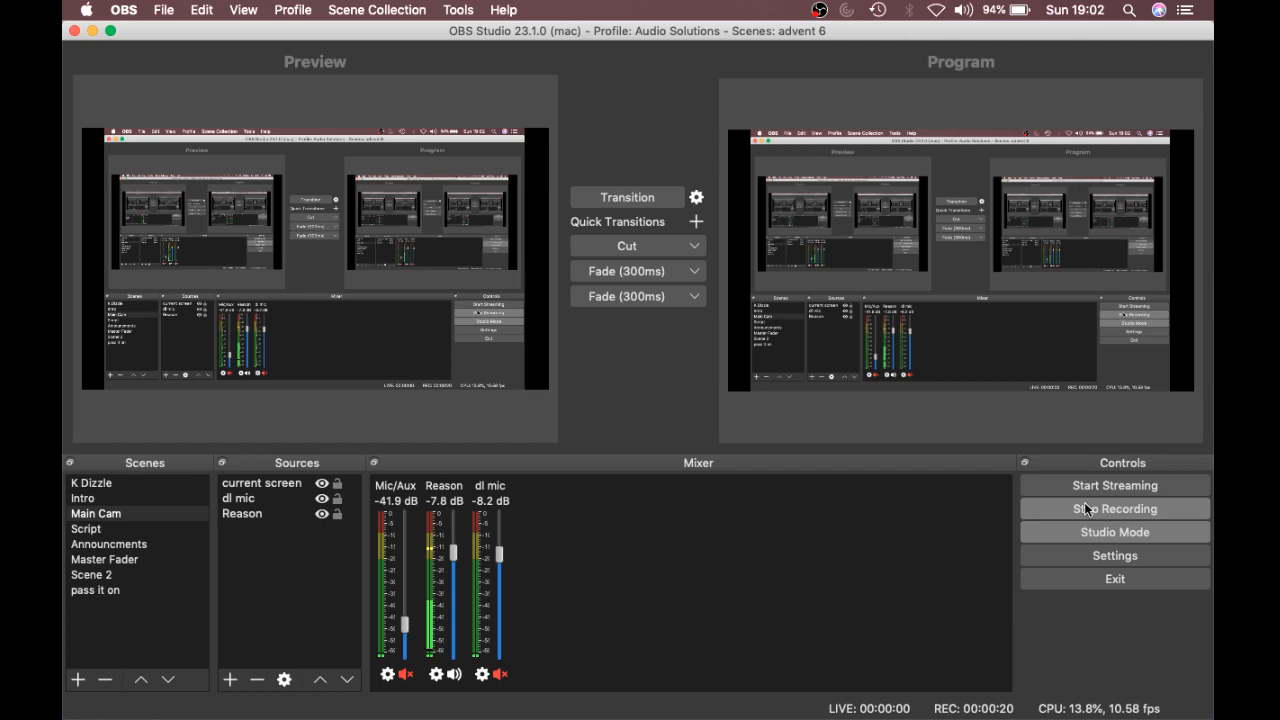
Switch to Loopback and examine the Loopback Audio device's DL32S, Reason and Pass-Thru sources, output channels and Internal Speakers monitor.
mouse_move(68, 355)
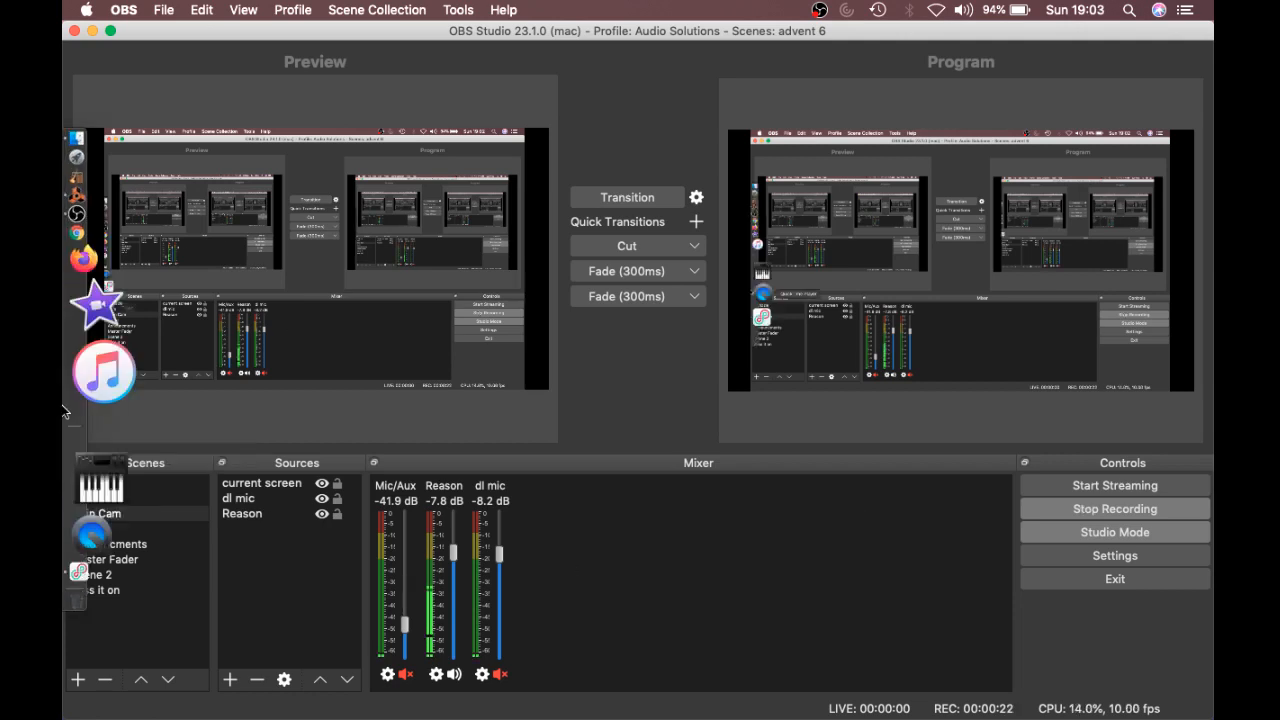
left_click(106, 474)
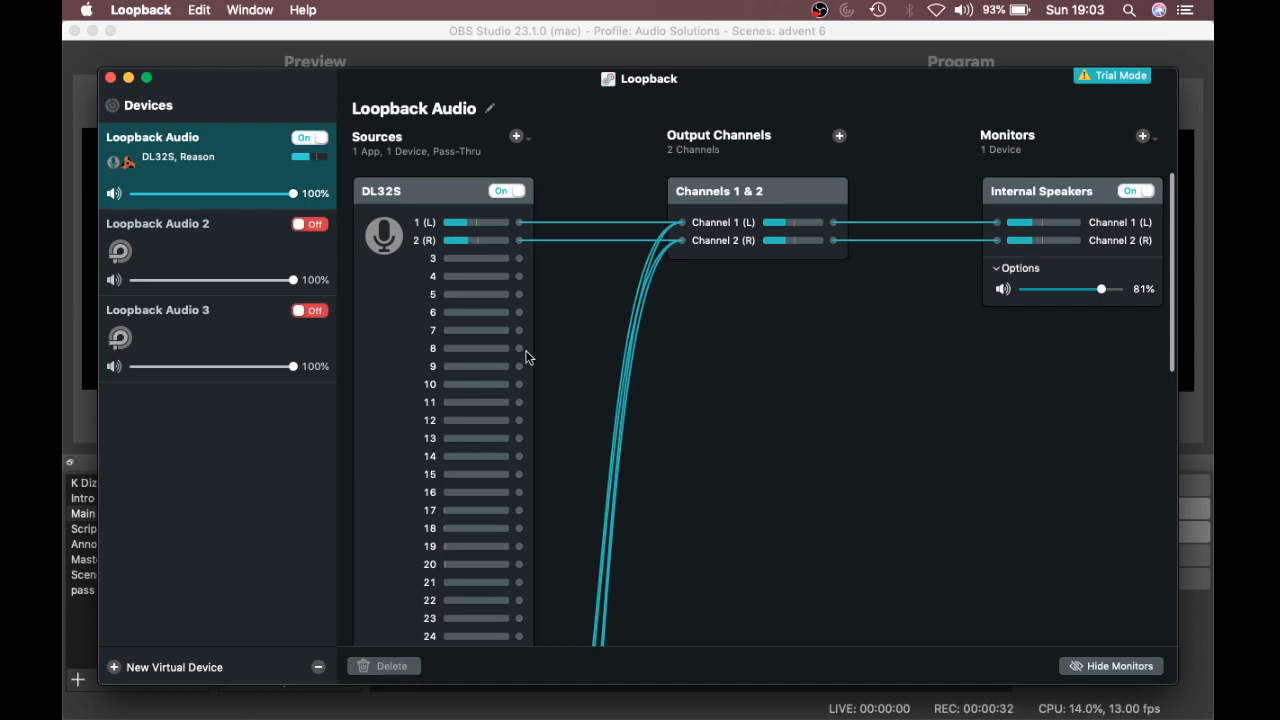
scroll(530, 332, "down", 10)
scroll(530, 340, "down", 3)
scroll(530, 340, "up", 15)
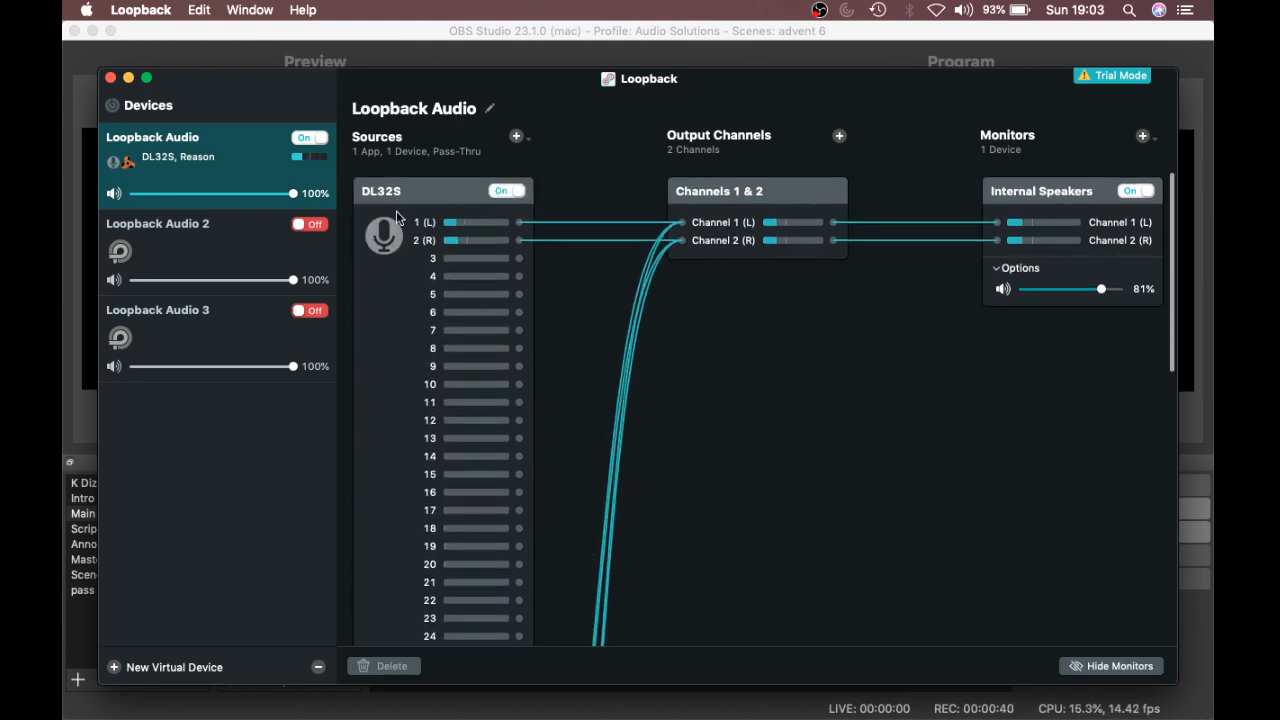
scroll(431, 258, "down", 10)
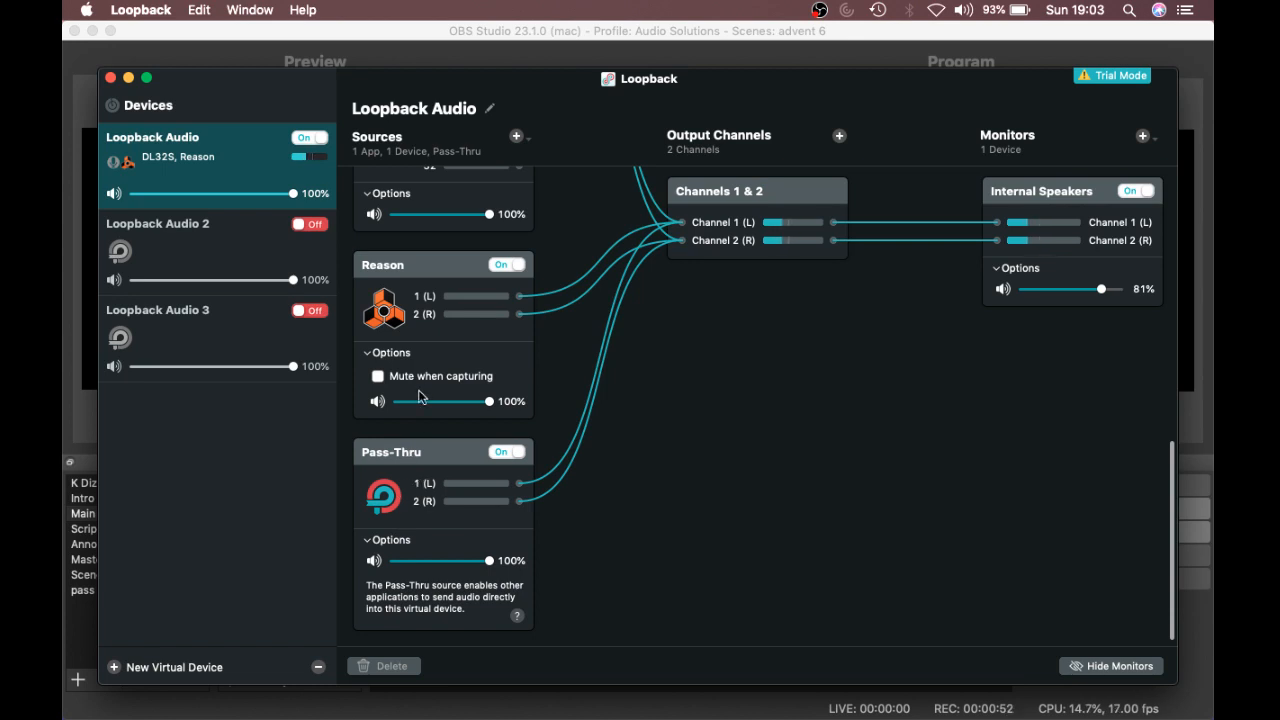
scroll(530, 452, "up", 15)
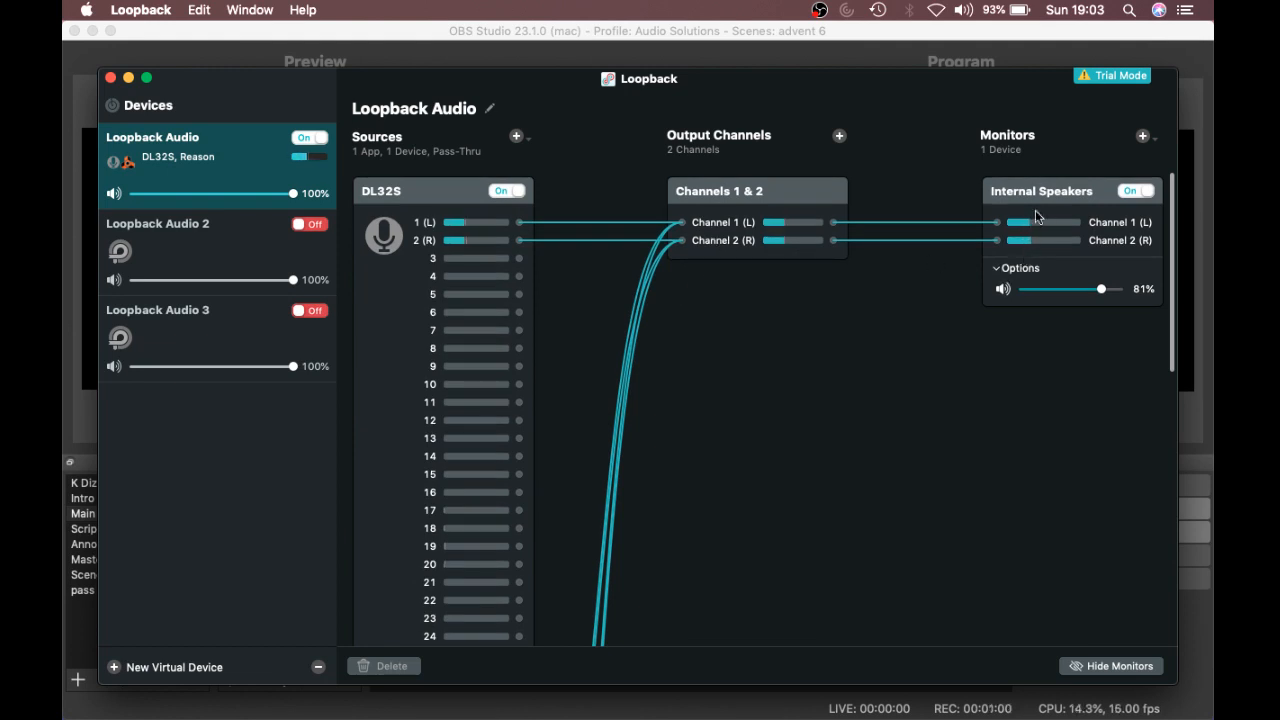
left_click(1110, 667)
left_click(1110, 667)
scroll(506, 414, "down", 5)
scroll(506, 414, "down", 10)
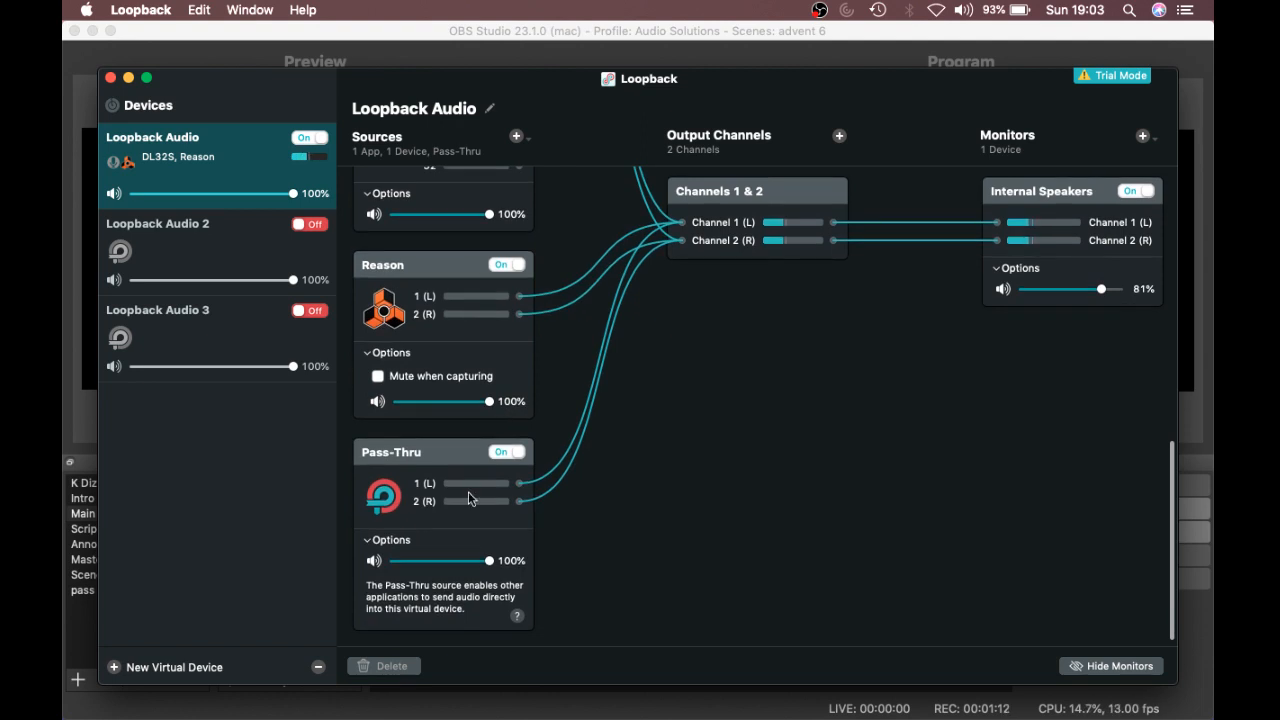
scroll(525, 375, "up", 15)
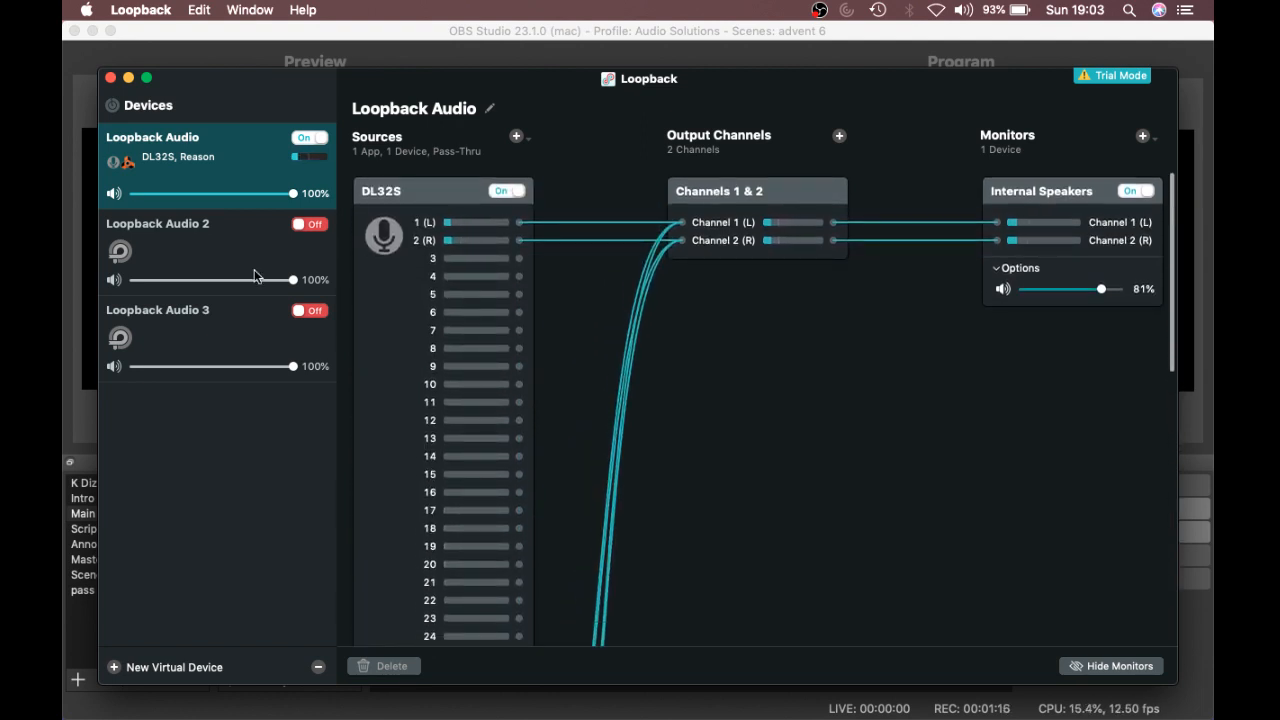
Switch to Reason and set the audio device in its audio preferences to Loopback Audio.
mouse_move(64, 468)
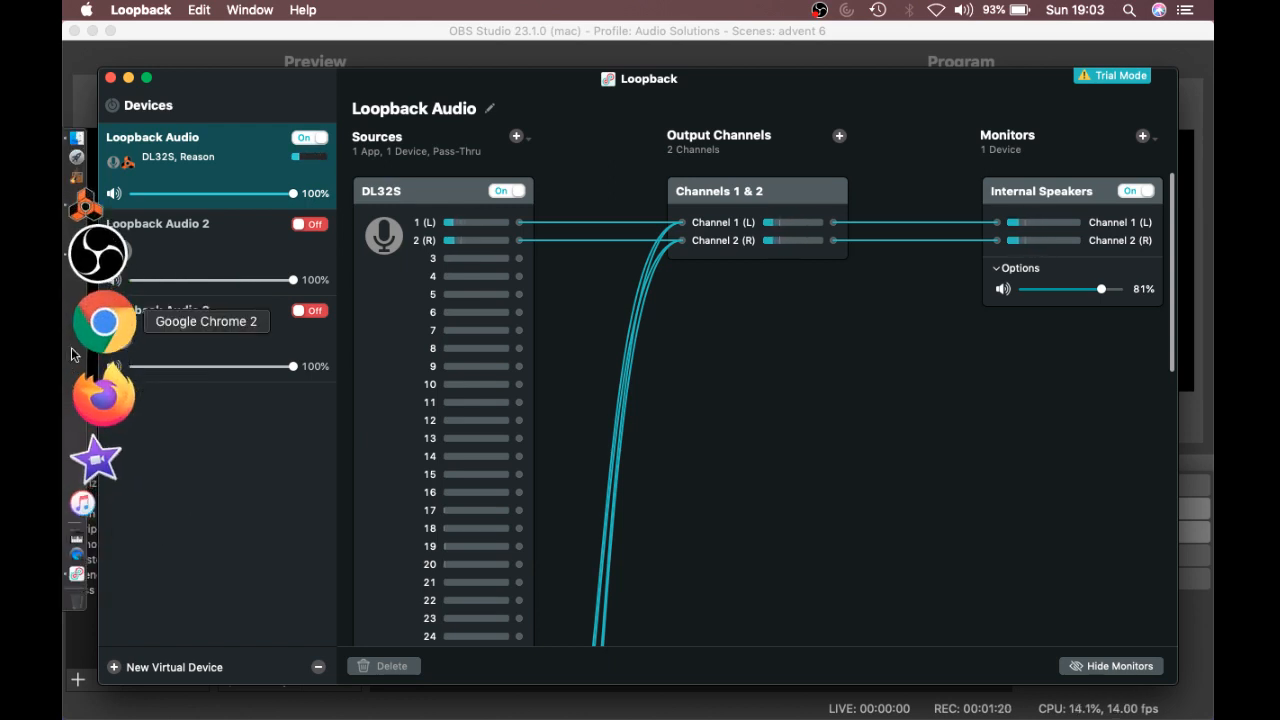
left_click(93, 313)
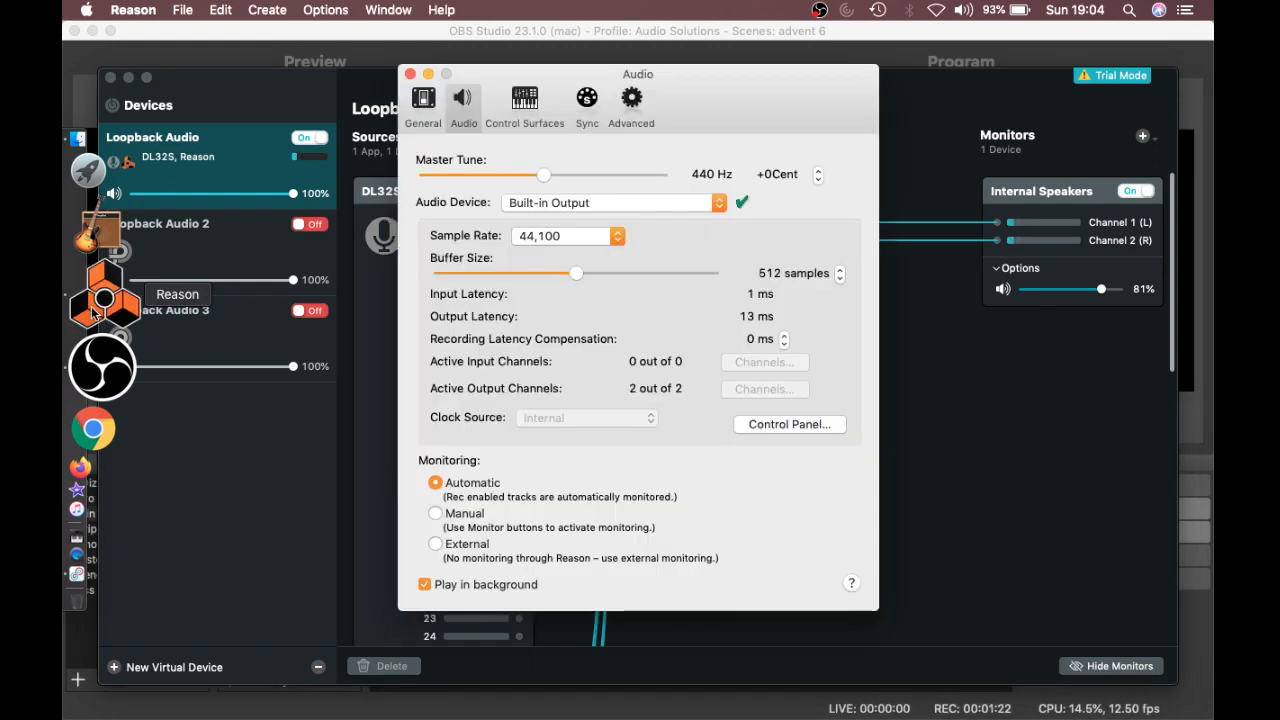
left_click(596, 205)
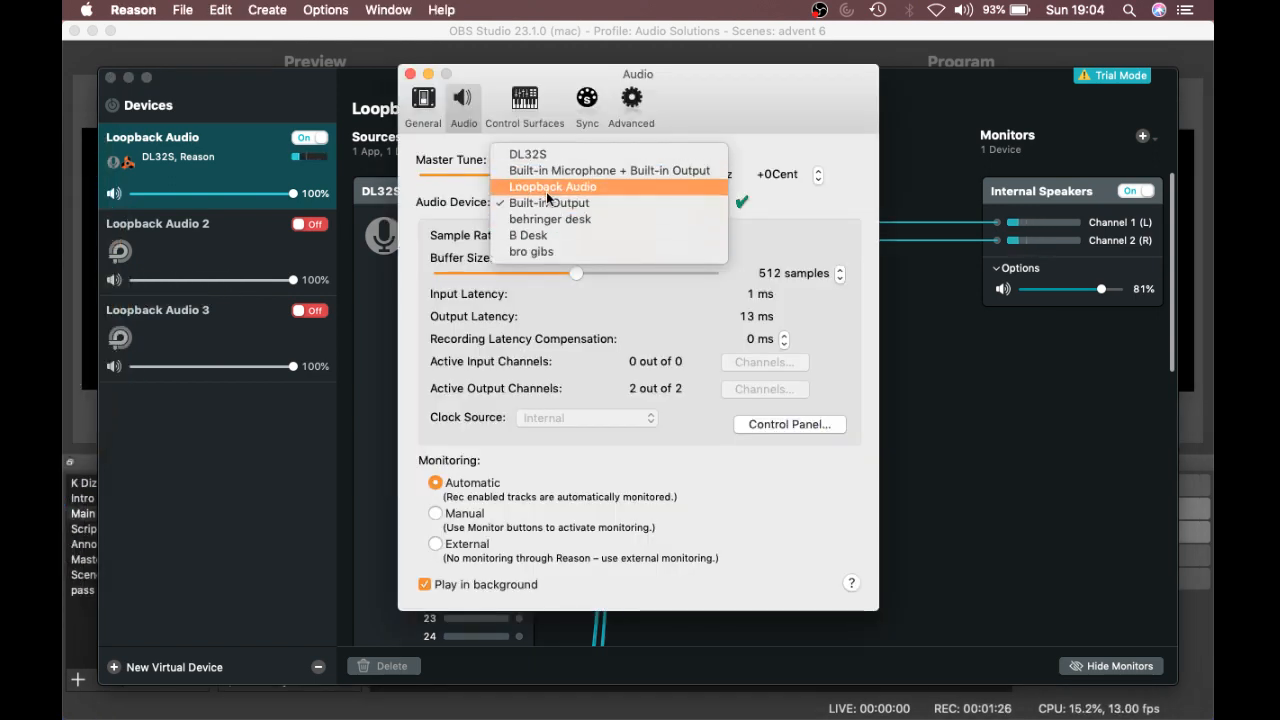
left_click(548, 189)
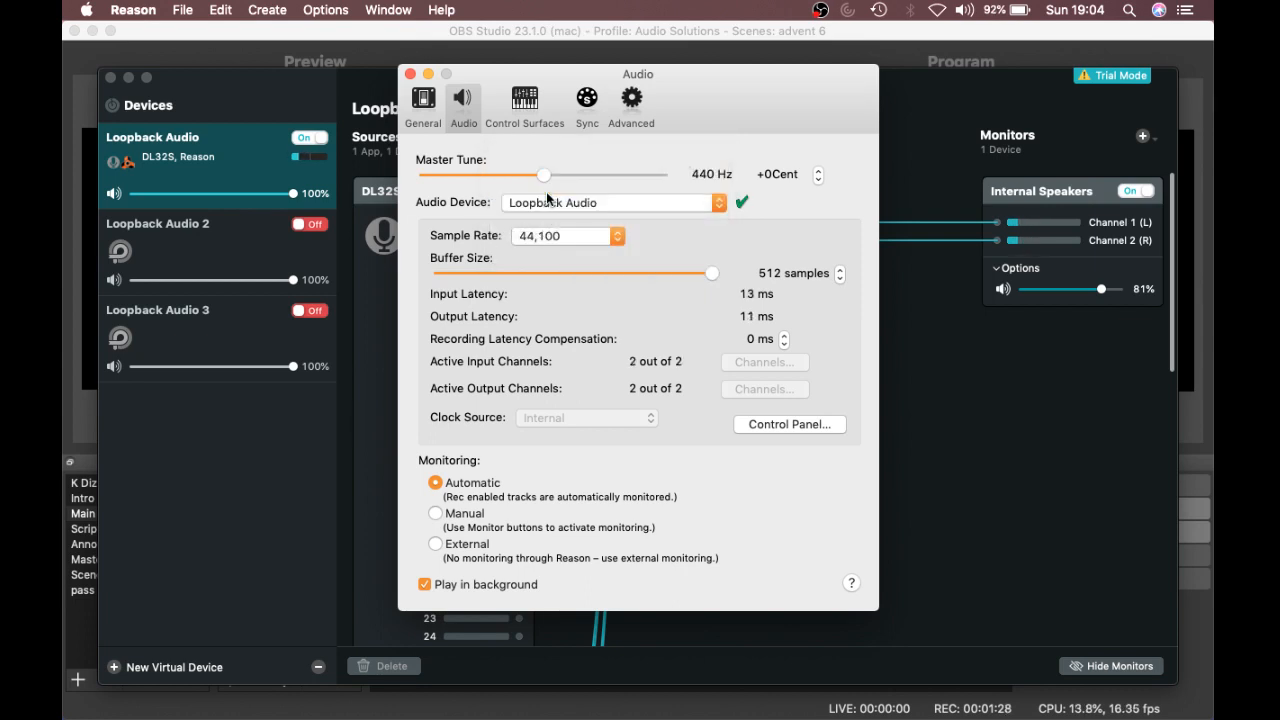
mouse_move(75, 307)
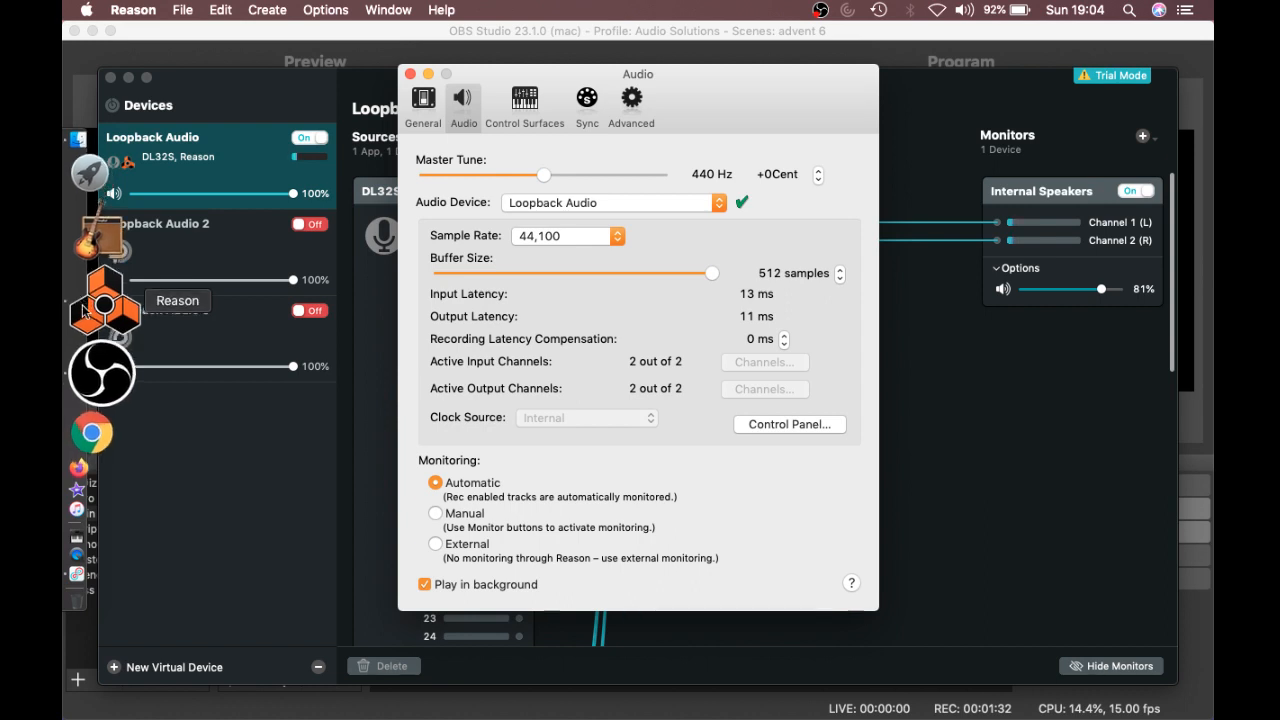
left_click(84, 310)
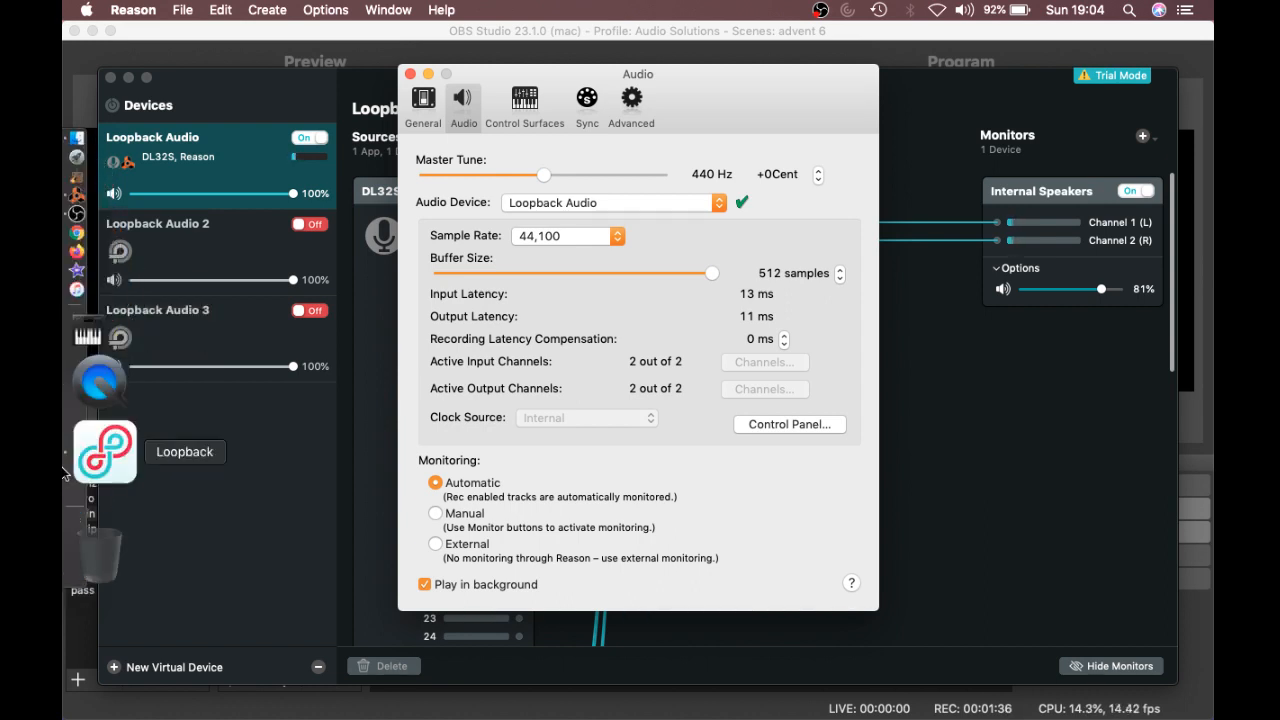
Clear the OBS, Loopback, audio preferences and Finder windows off the desktop and bring up Reason's song window.
left_click(92, 31)
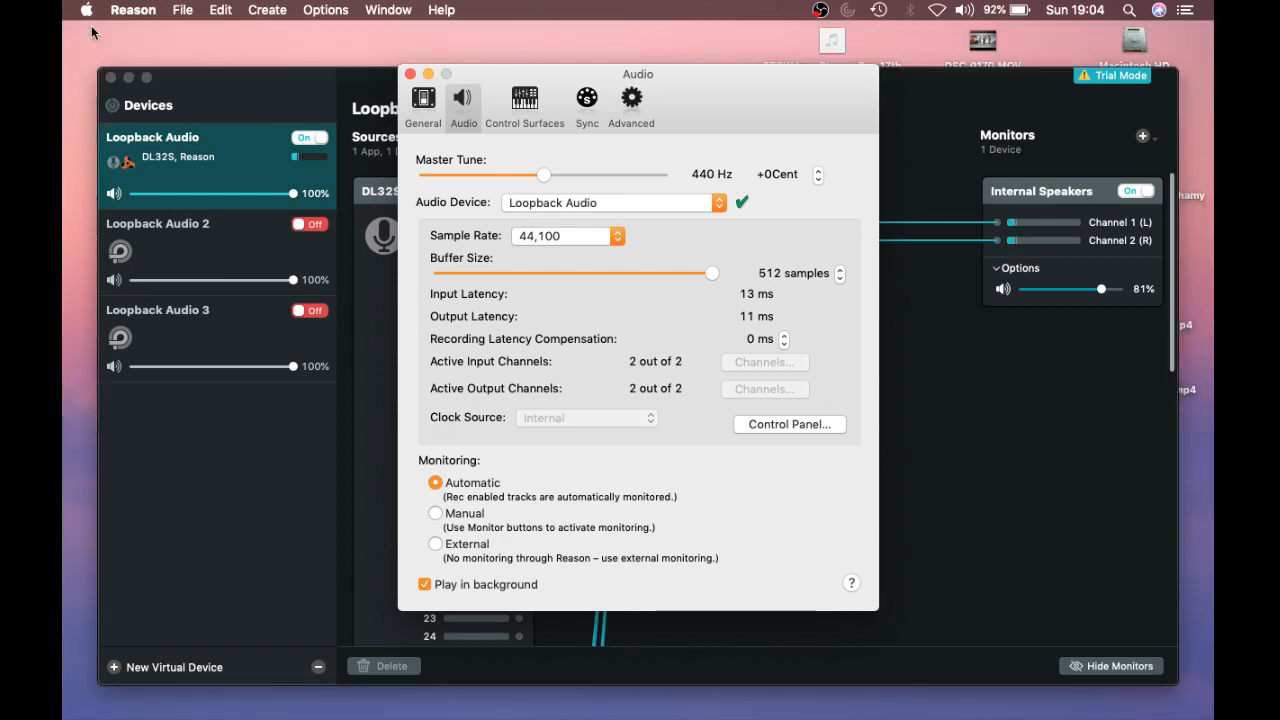
left_click(127, 78)
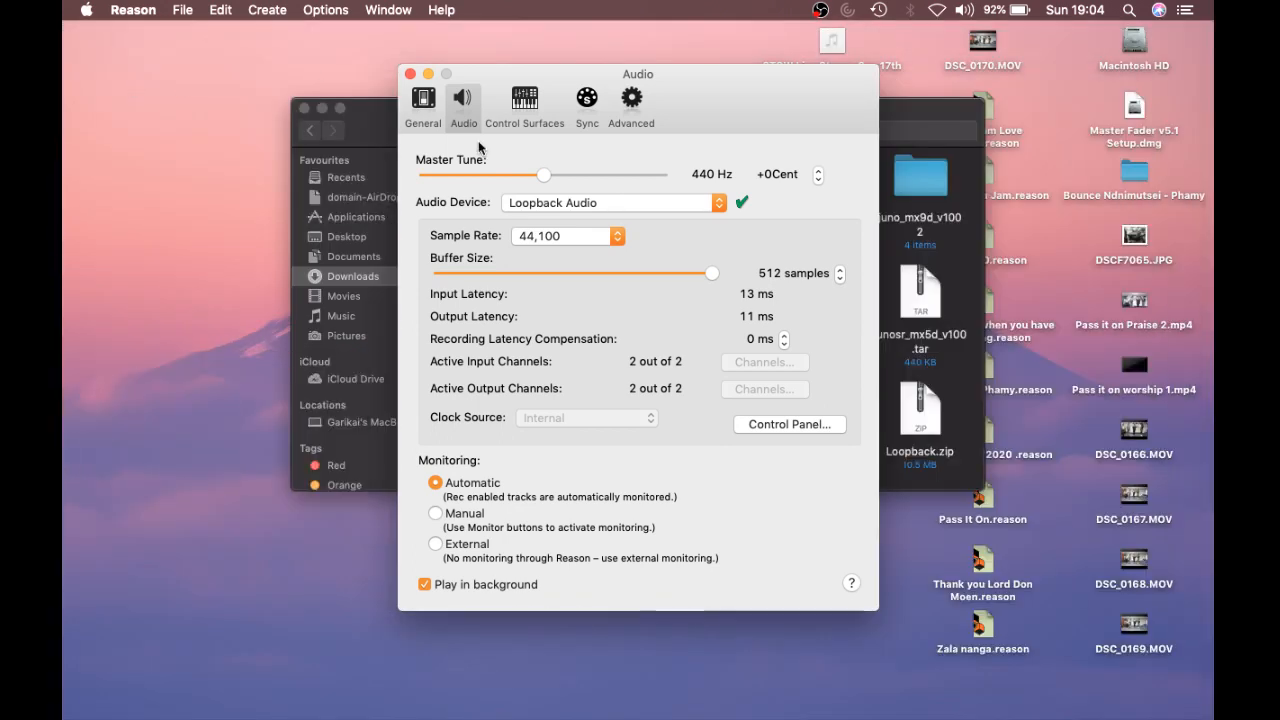
left_click(410, 74)
left_click(320, 108)
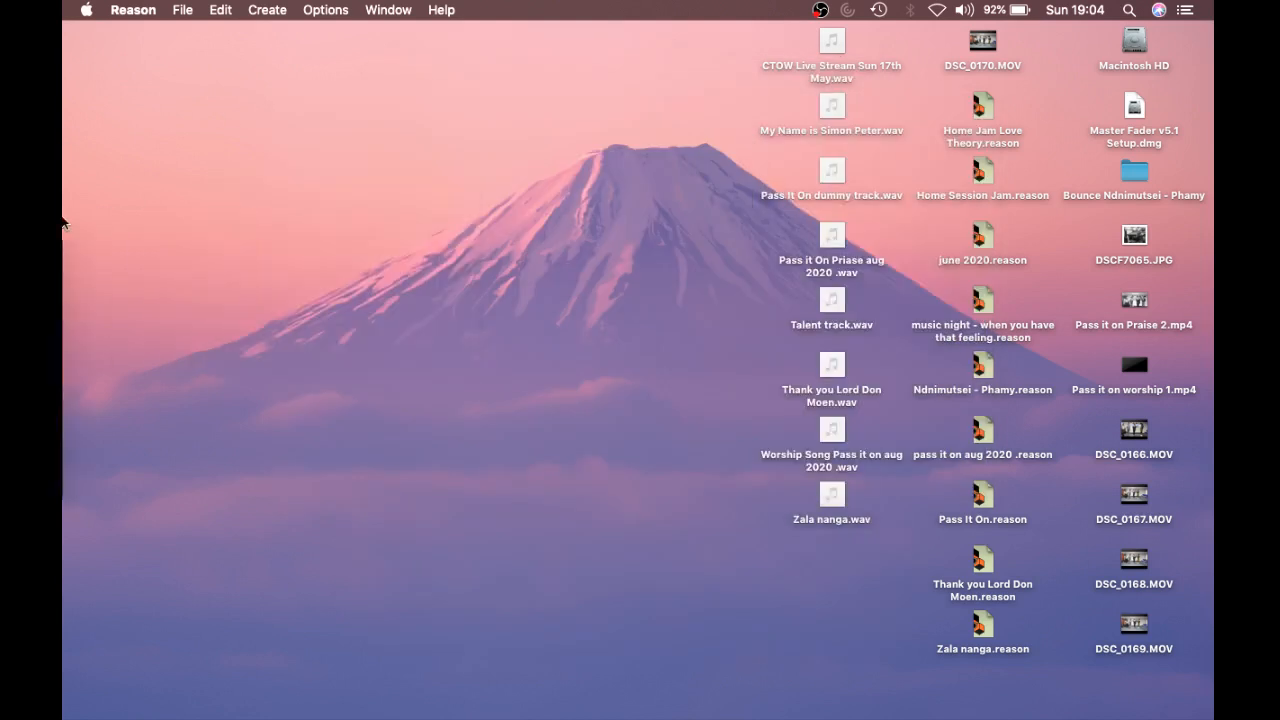
mouse_move(63, 220)
left_click(100, 335)
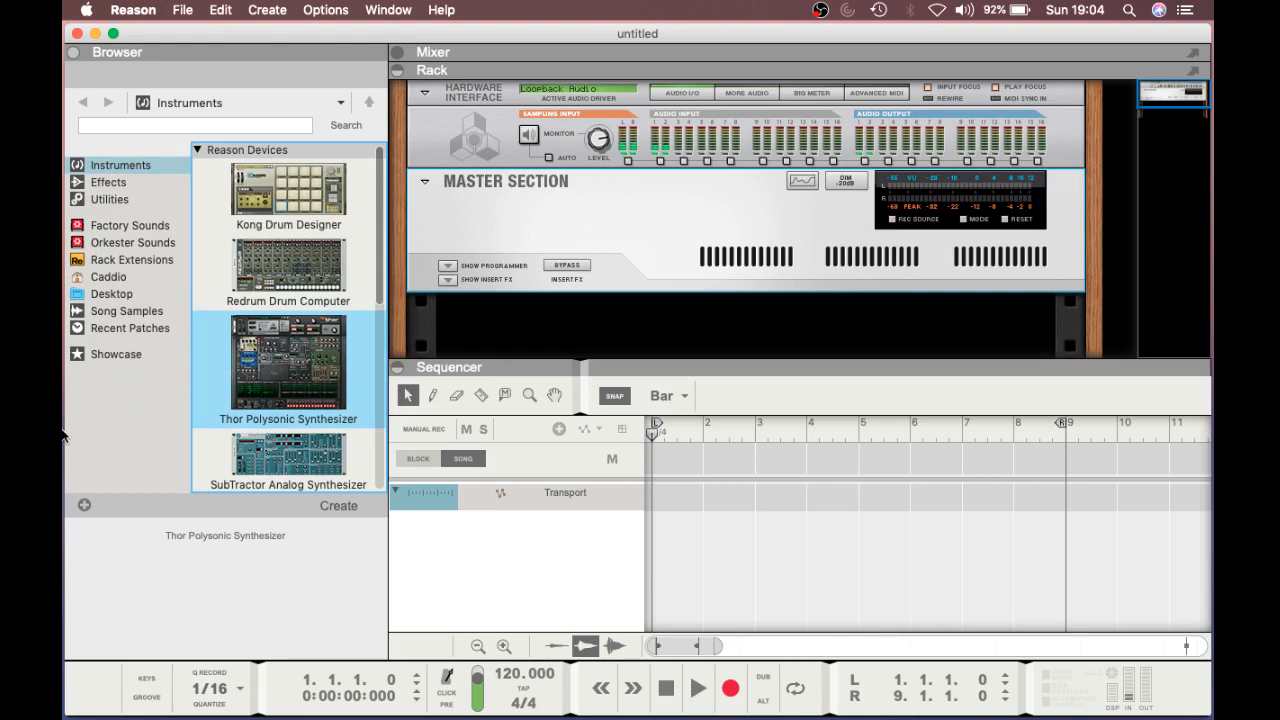
Switch to Loopback, view the sources that can be added to the Loopback Audio device, and close the list.
mouse_move(72, 470)
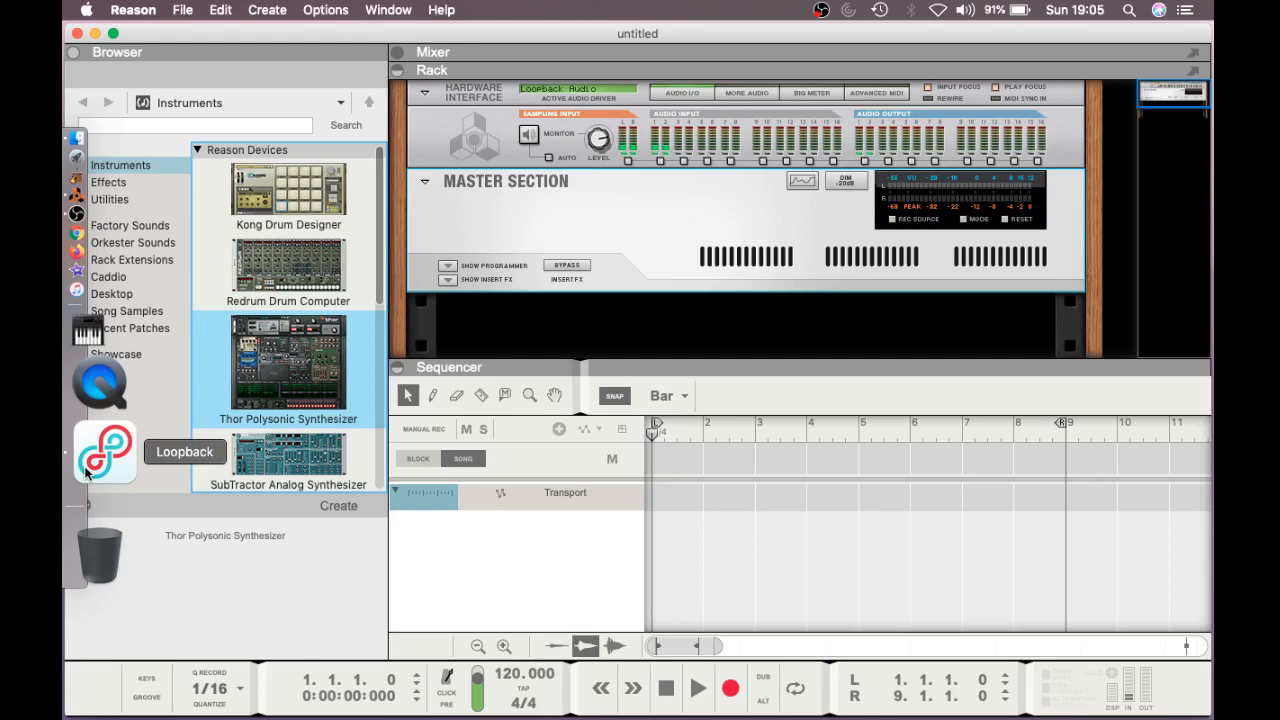
left_click(85, 472)
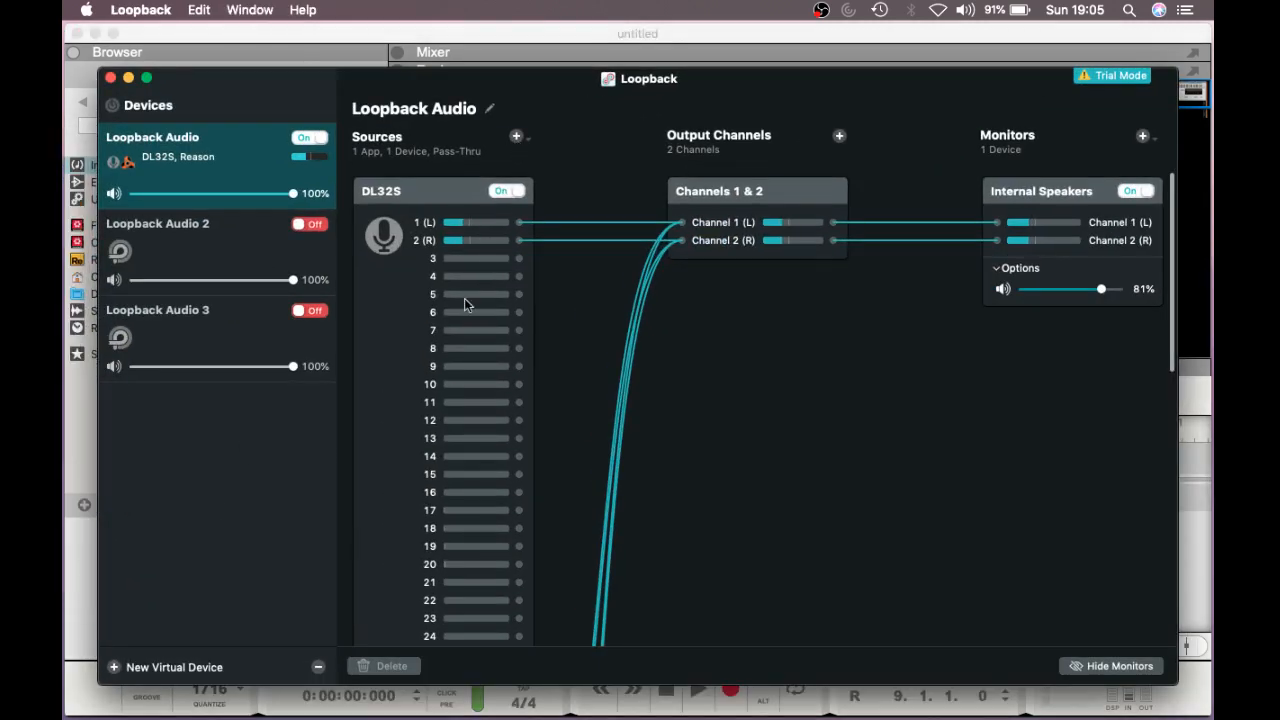
left_click(516, 136)
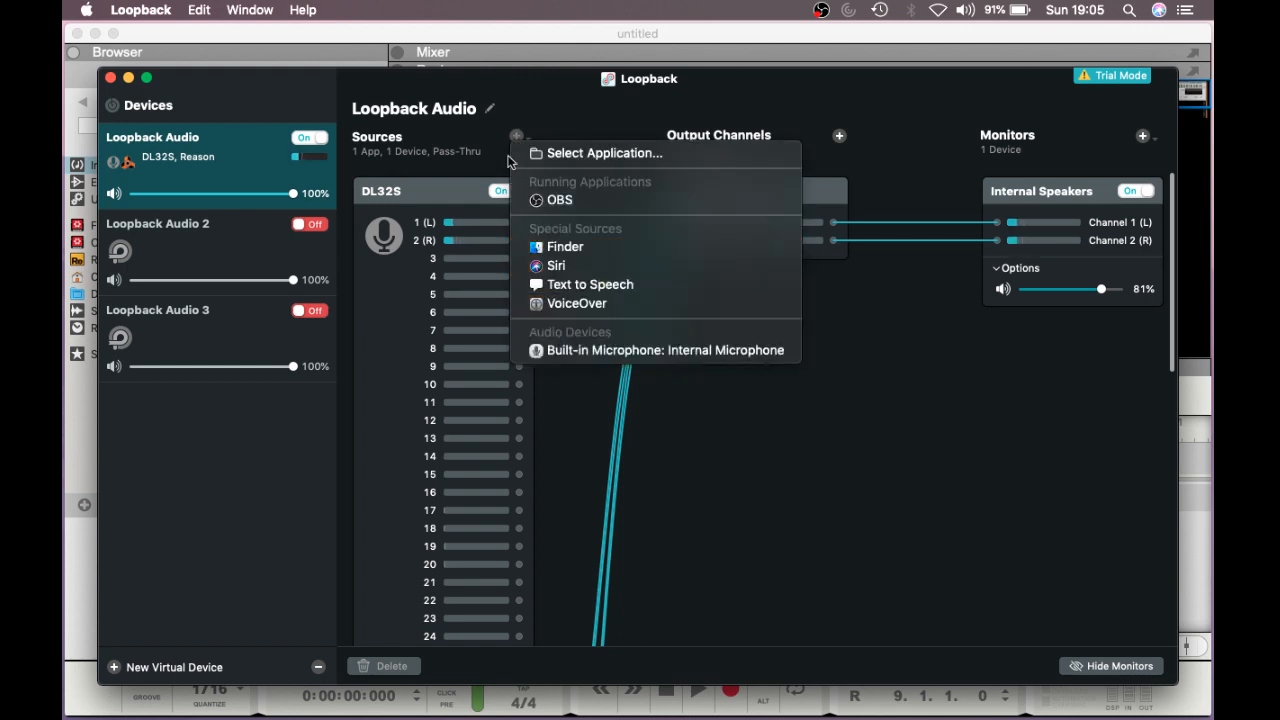
left_click(667, 467)
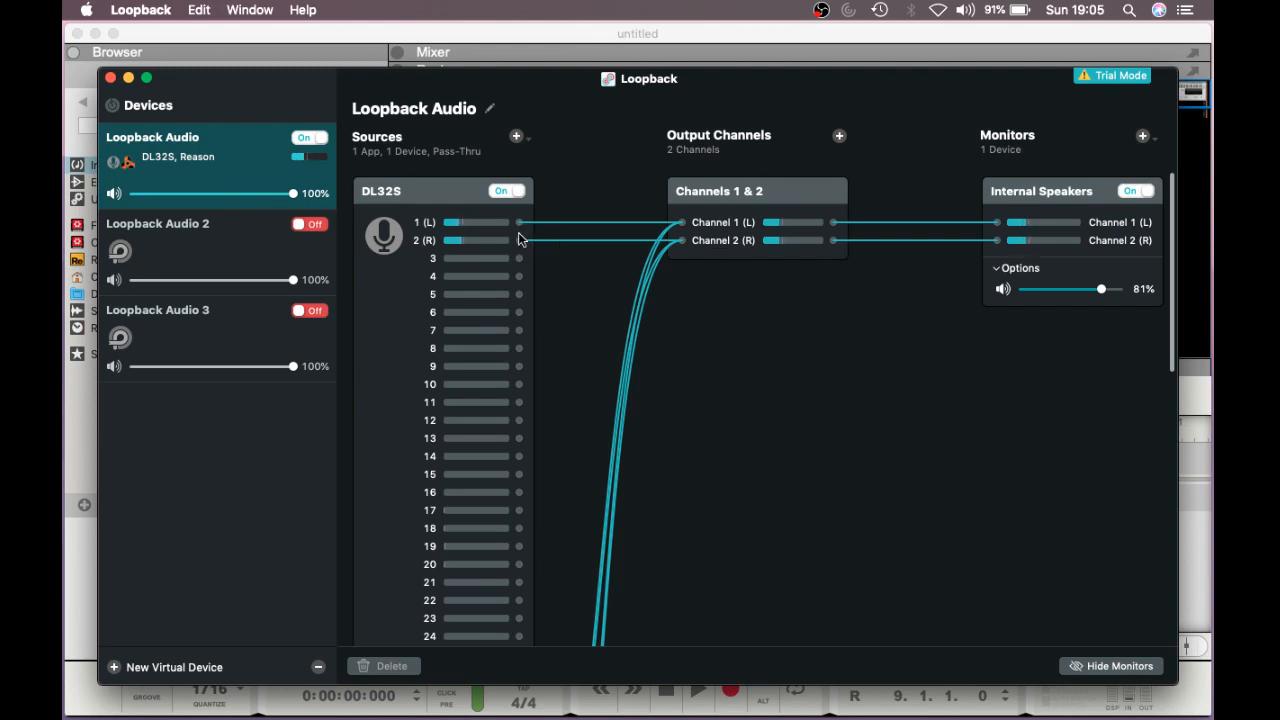
Add an extra pair of output channels to the Loopback Audio device and delete it again.
left_click(840, 137)
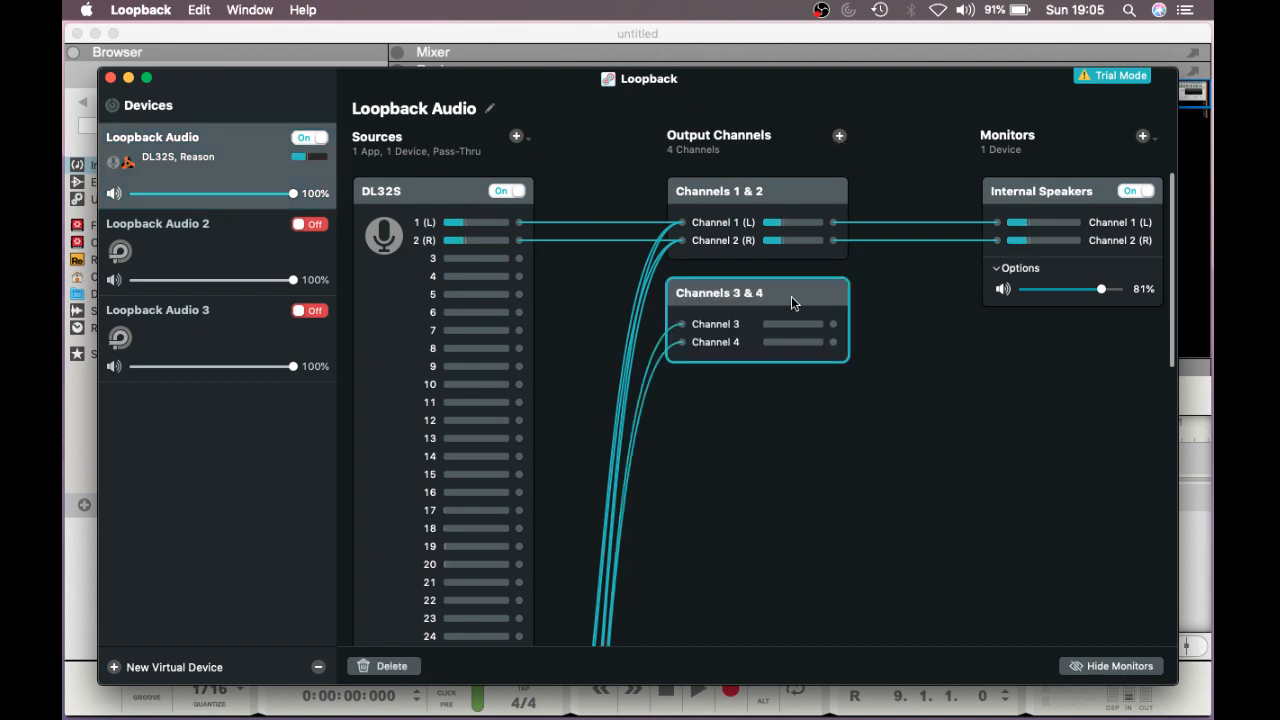
left_click(380, 666)
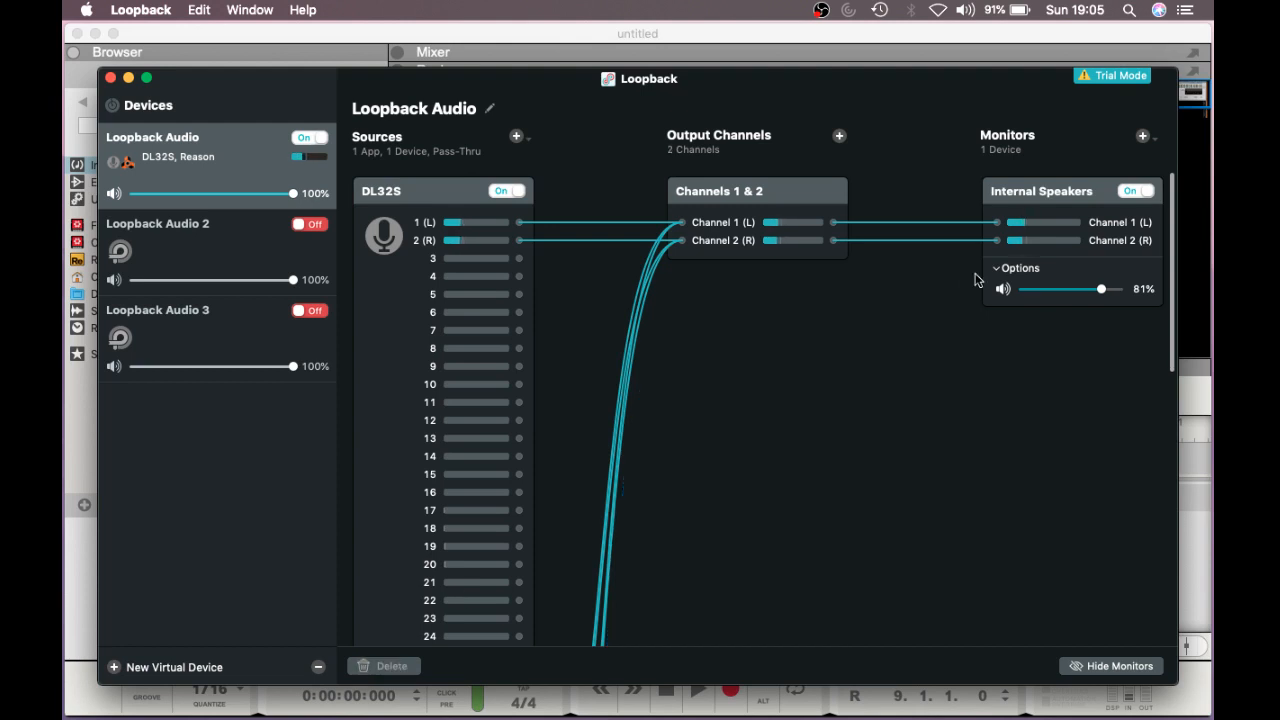
Select the Internal Speakers monitor, then hide and show the device's monitors.
left_click(1057, 193)
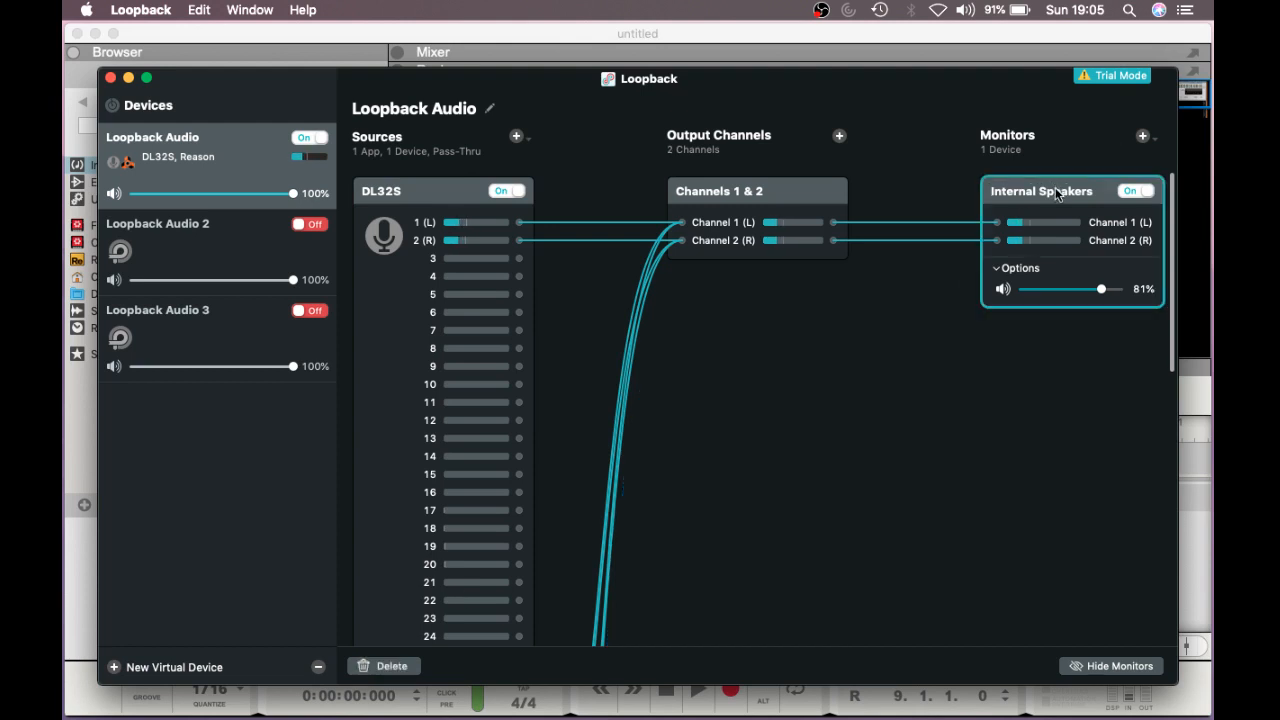
left_click(1096, 666)
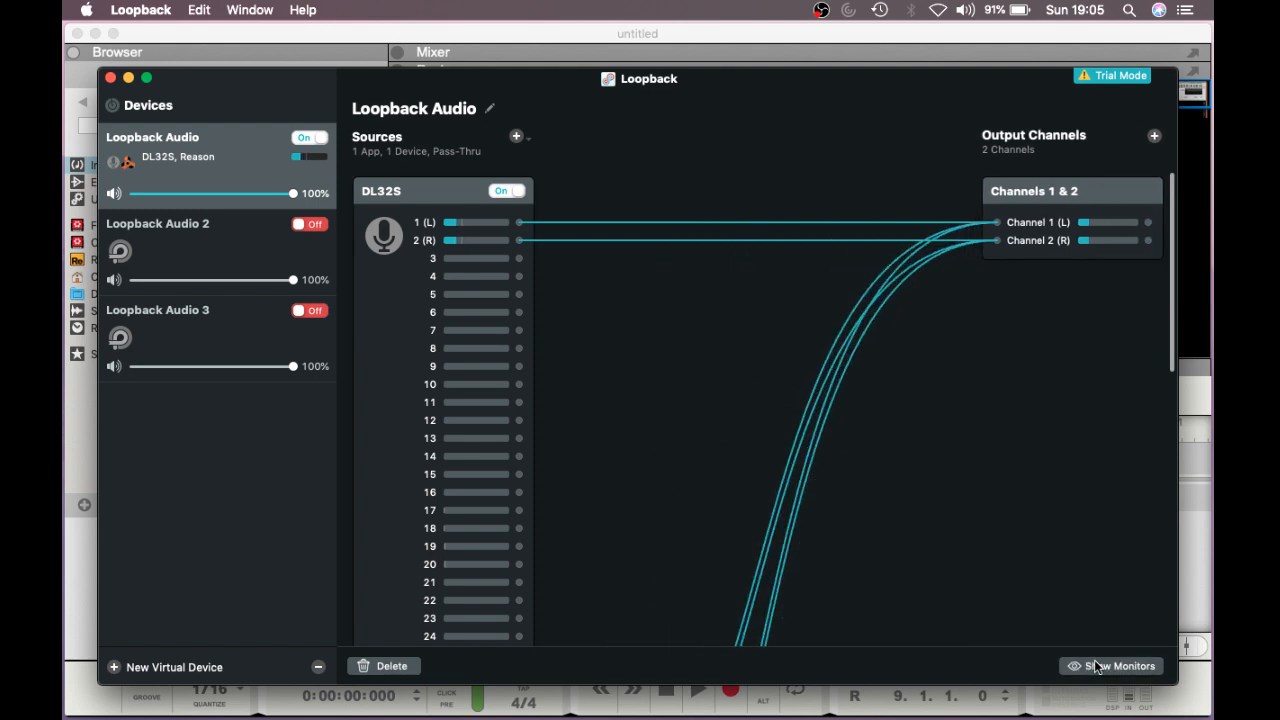
left_click(1096, 666)
left_click(1096, 666)
left_click(1096, 666)
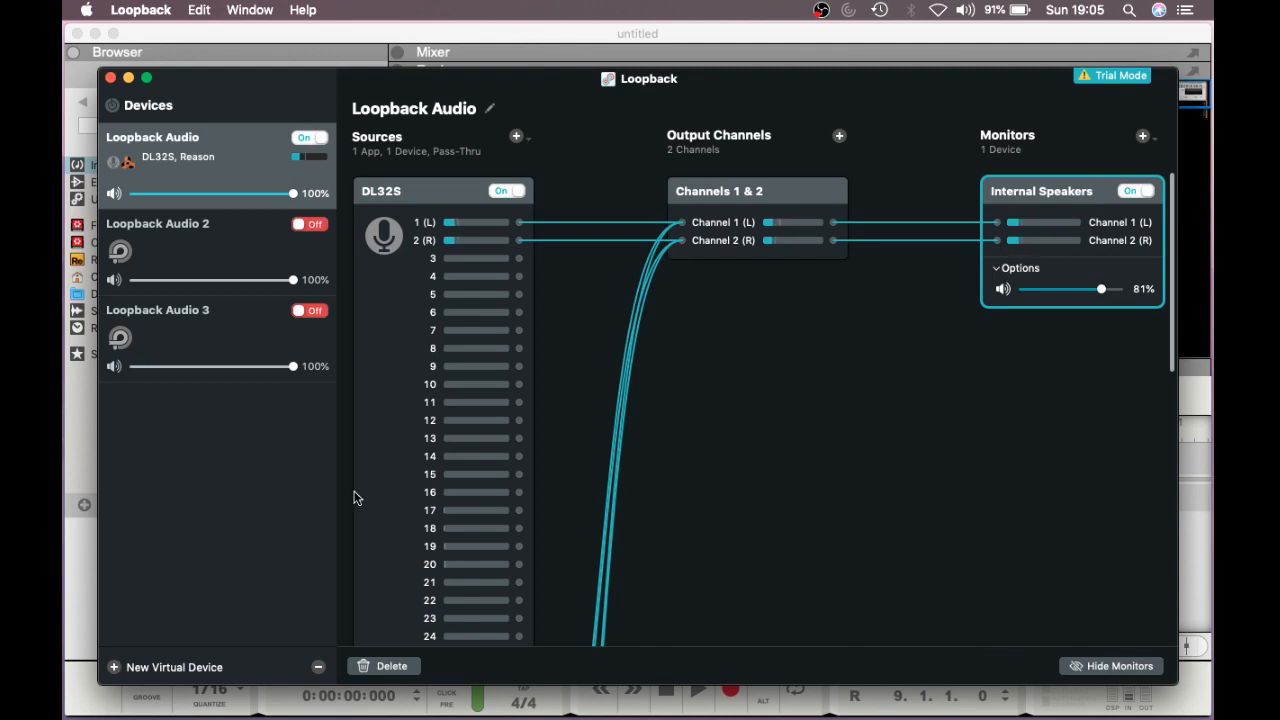
Review how the Reason and Pass-Thru sources are routed to output channels 1 and 2.
scroll(462, 505, "down", 3)
scroll(462, 505, "down", 10)
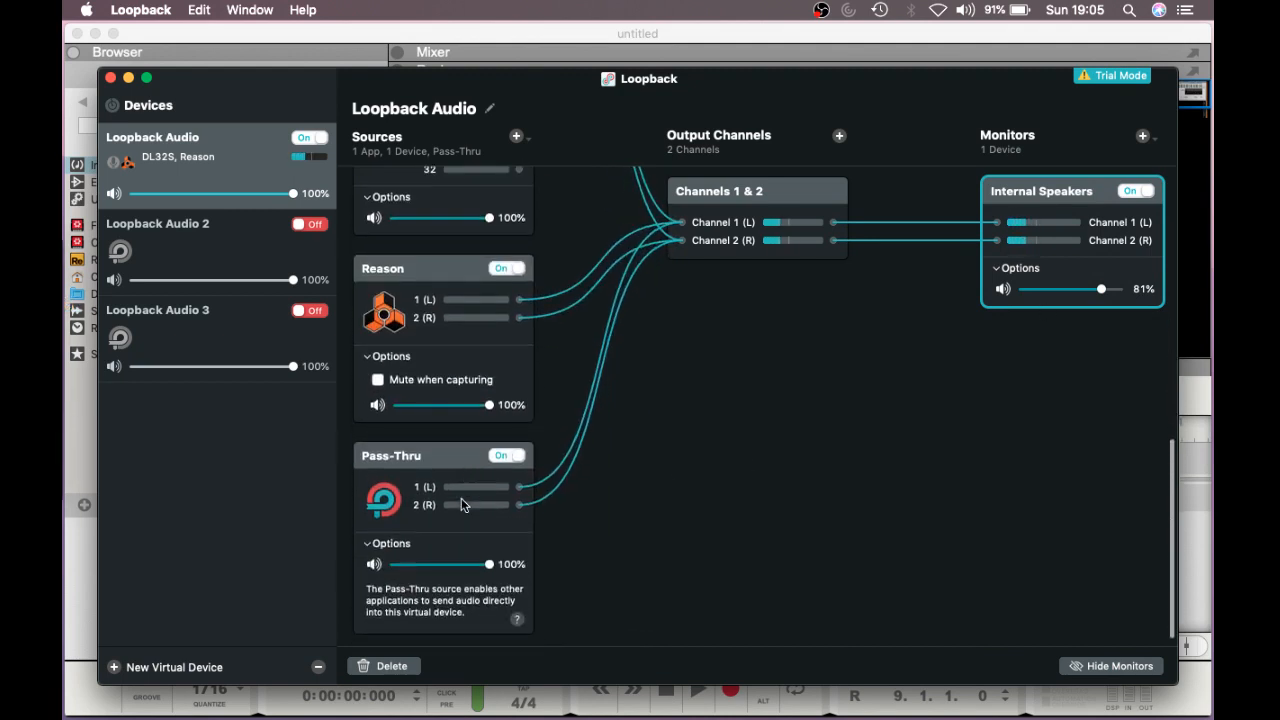
scroll(449, 334, "up", 6)
scroll(449, 334, "down", 3)
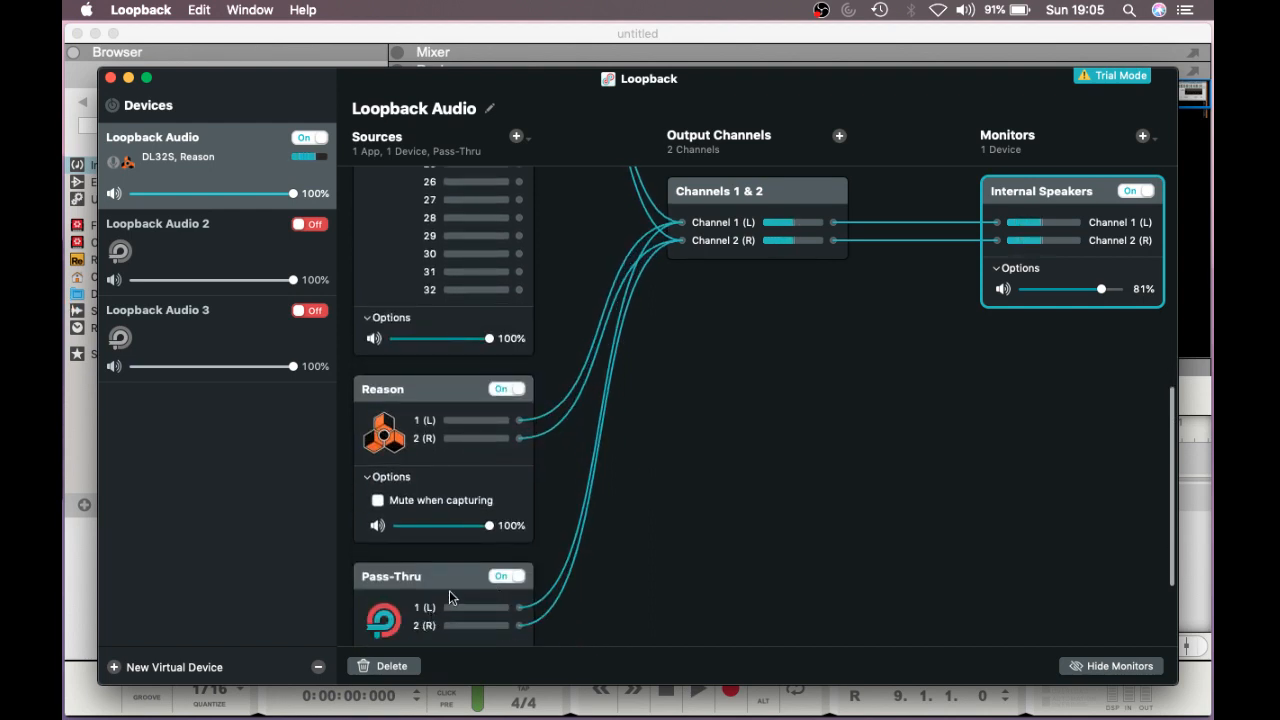
scroll(441, 473, "up", 3)
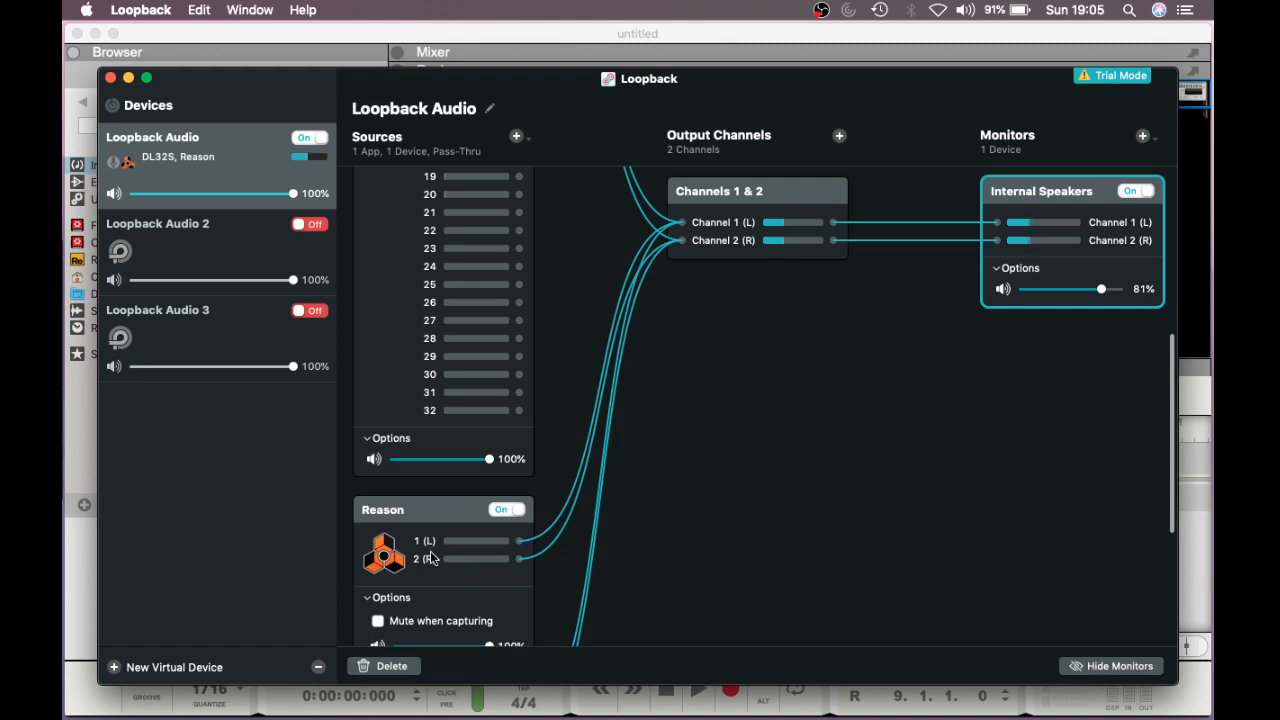
Switch to Reason and dismiss the audio driver alert.
mouse_move(90, 370)
left_click(100, 295)
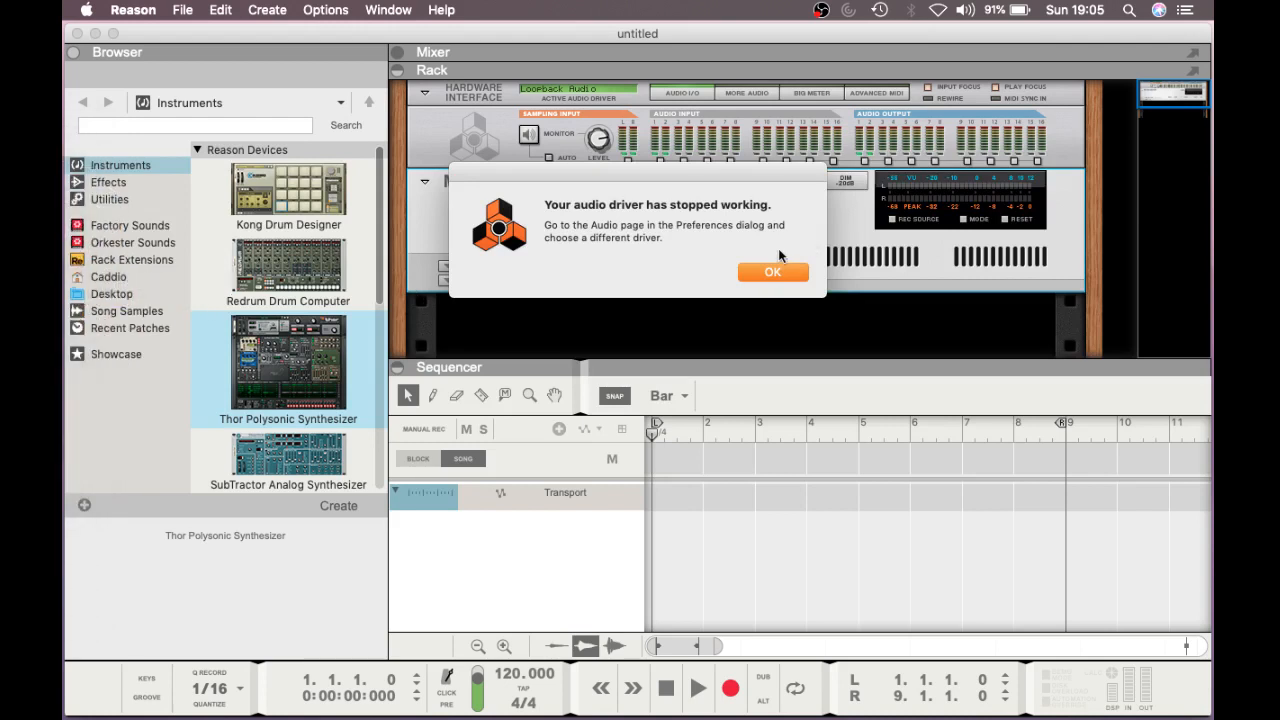
left_click(772, 272)
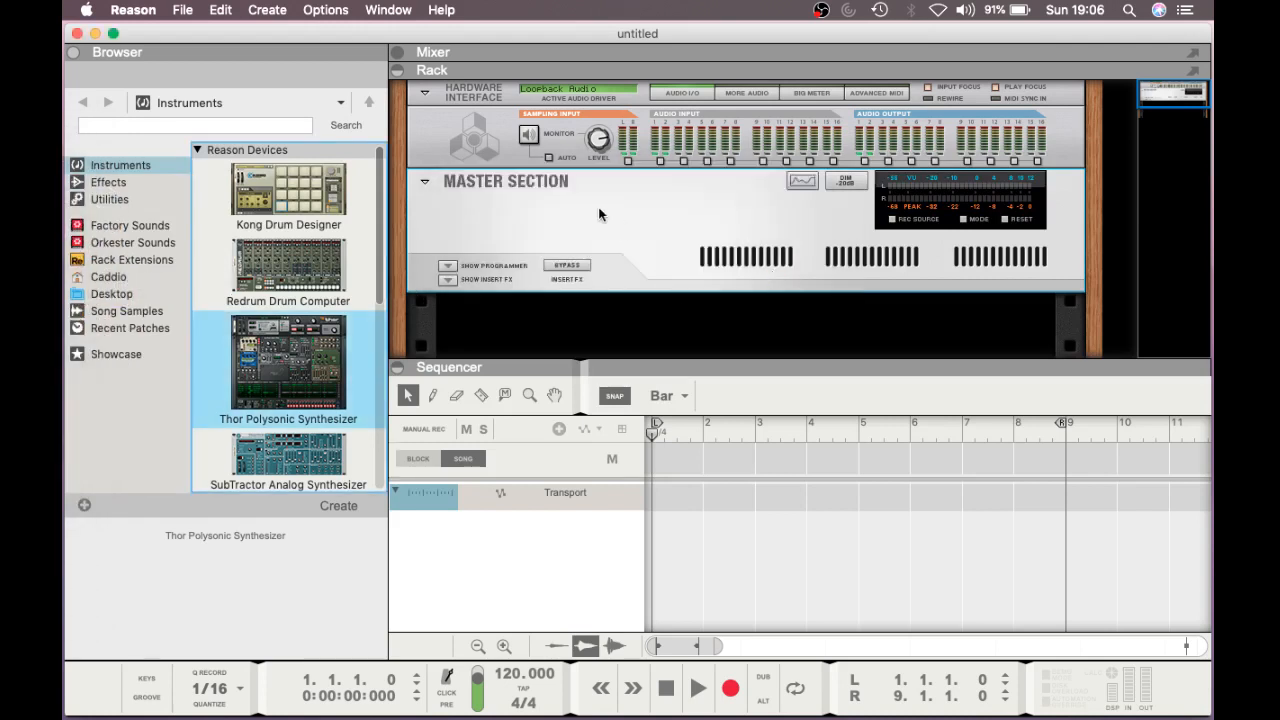
In Reason's audio preferences, change the audio device to Built-in Microphone + Built-in Output, then back to Loopback Audio.
left_click(145, 18)
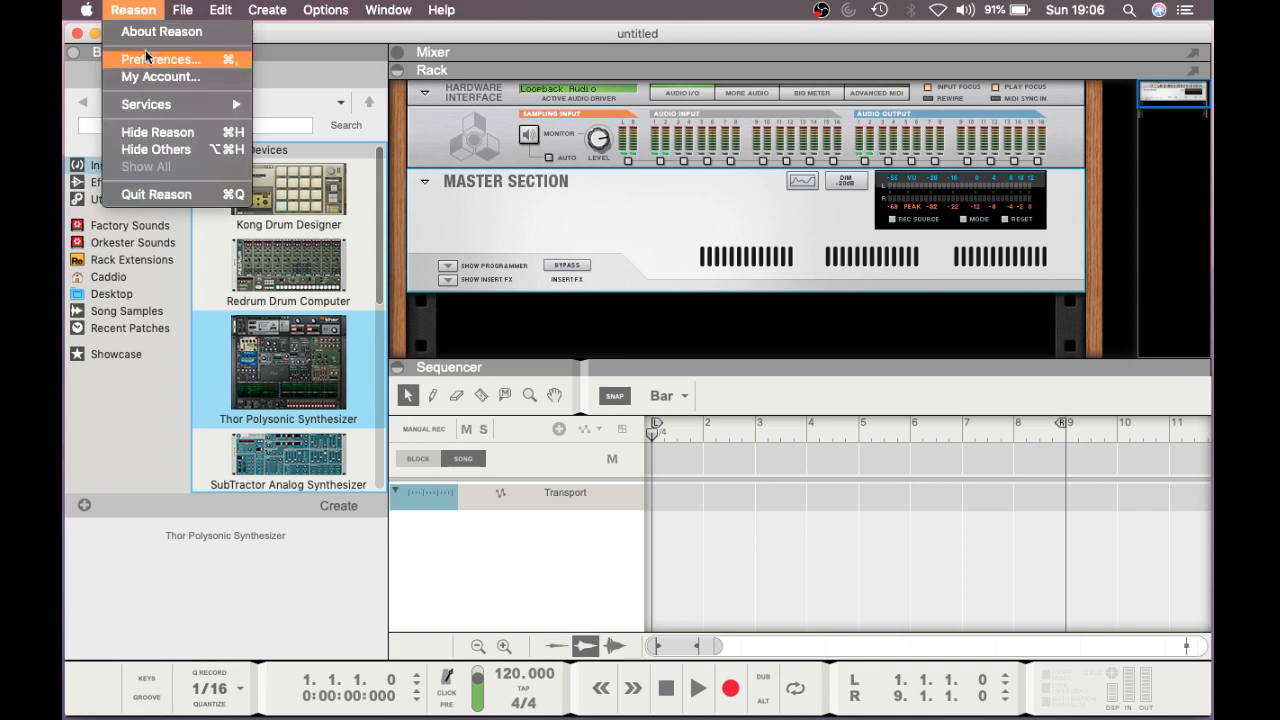
left_click(150, 62)
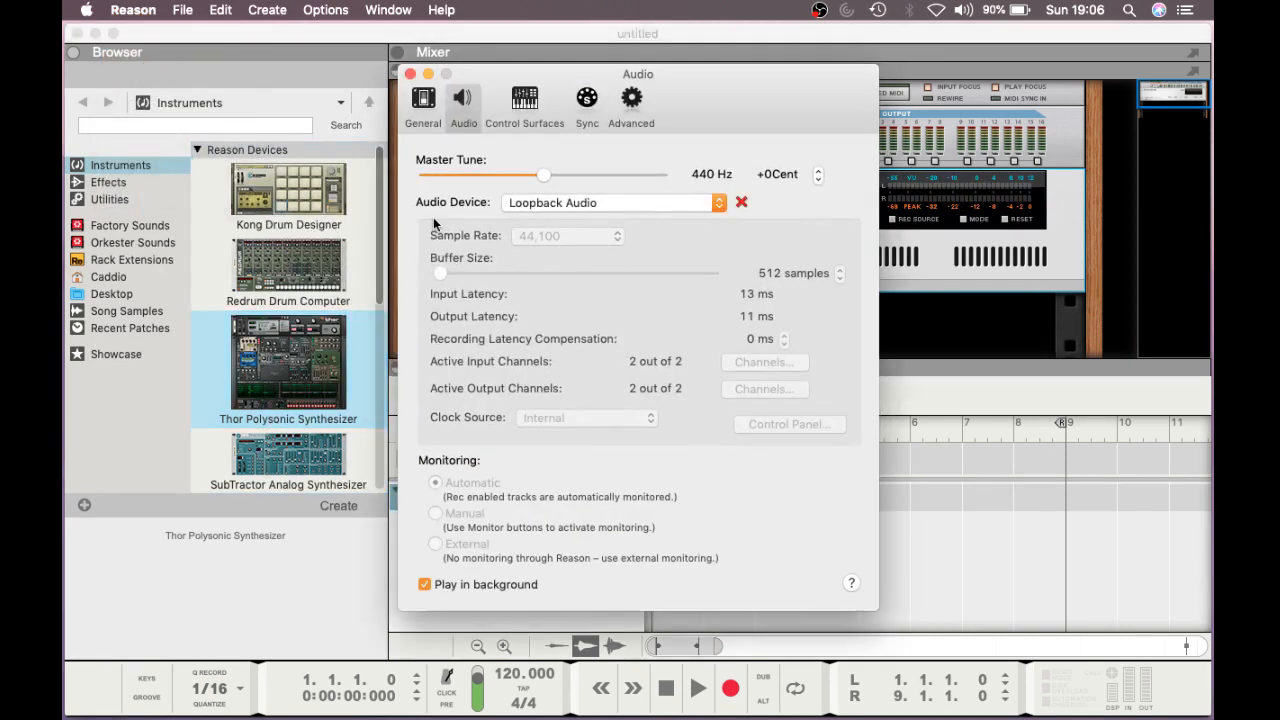
left_click(556, 205)
left_click(546, 188)
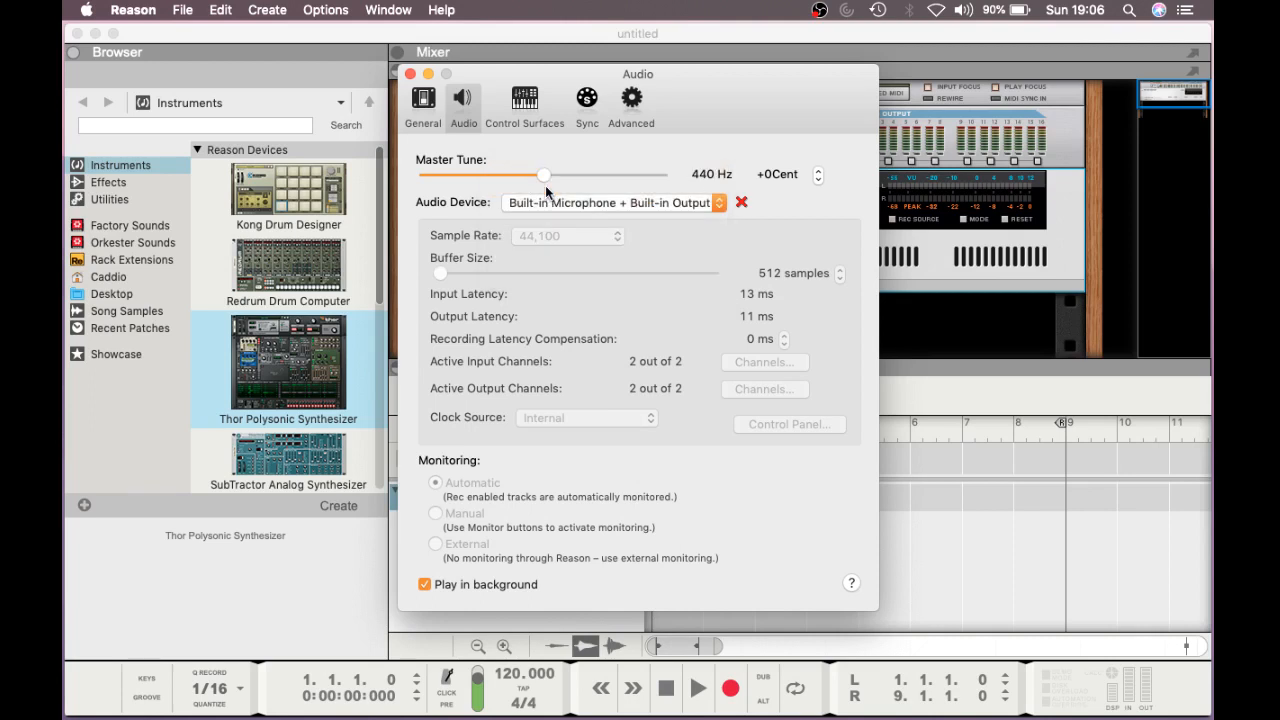
left_click(545, 202)
left_click(544, 220)
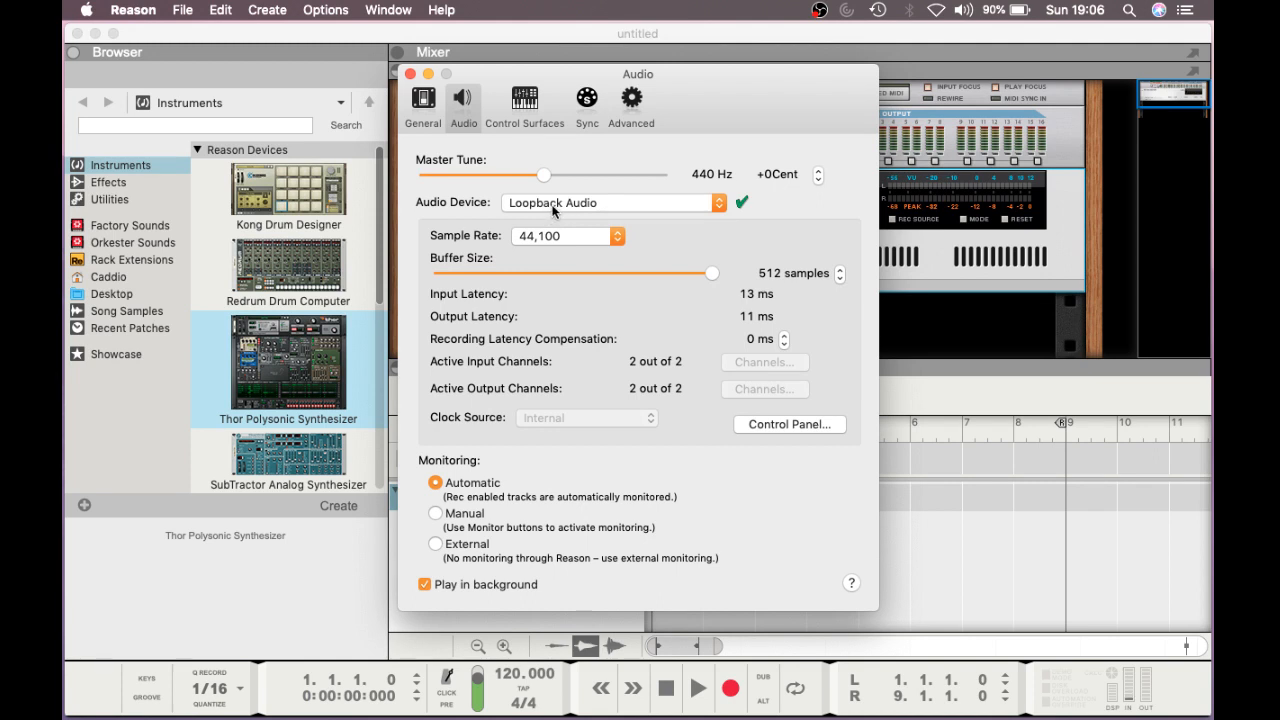
Close Reason's audio preferences and switch to OBS Studio.
left_click(428, 73)
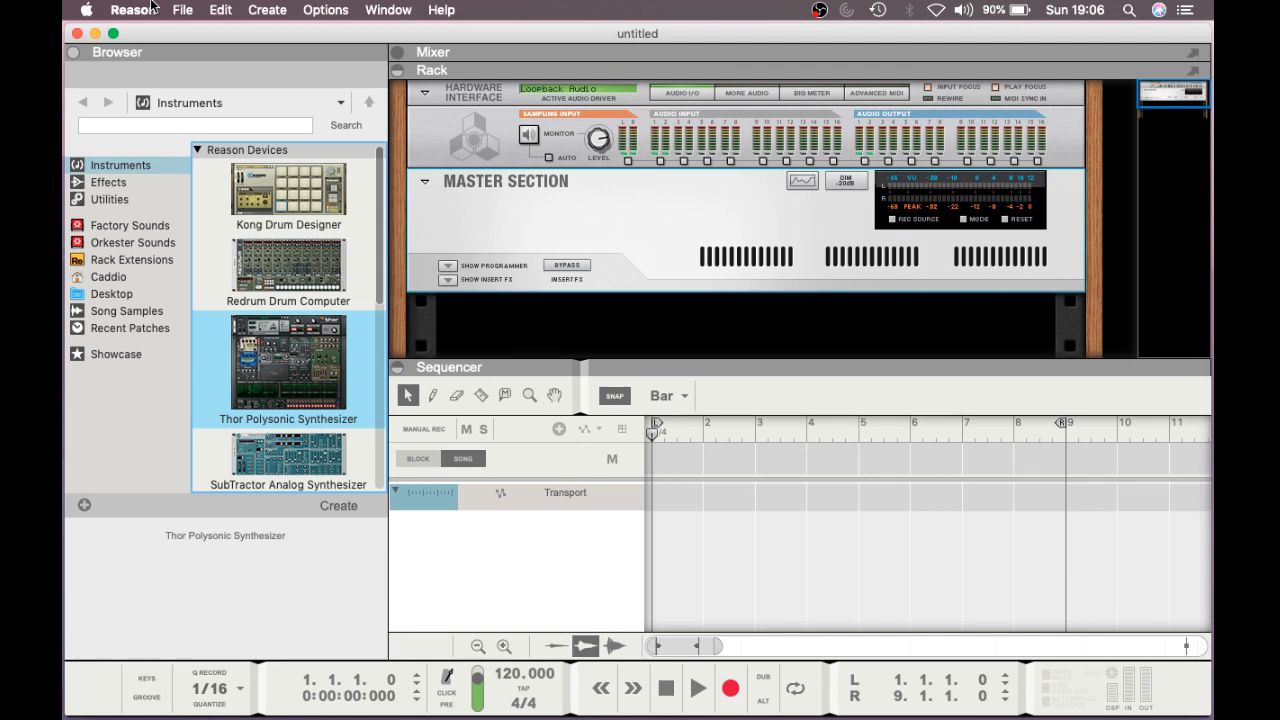
mouse_move(64, 282)
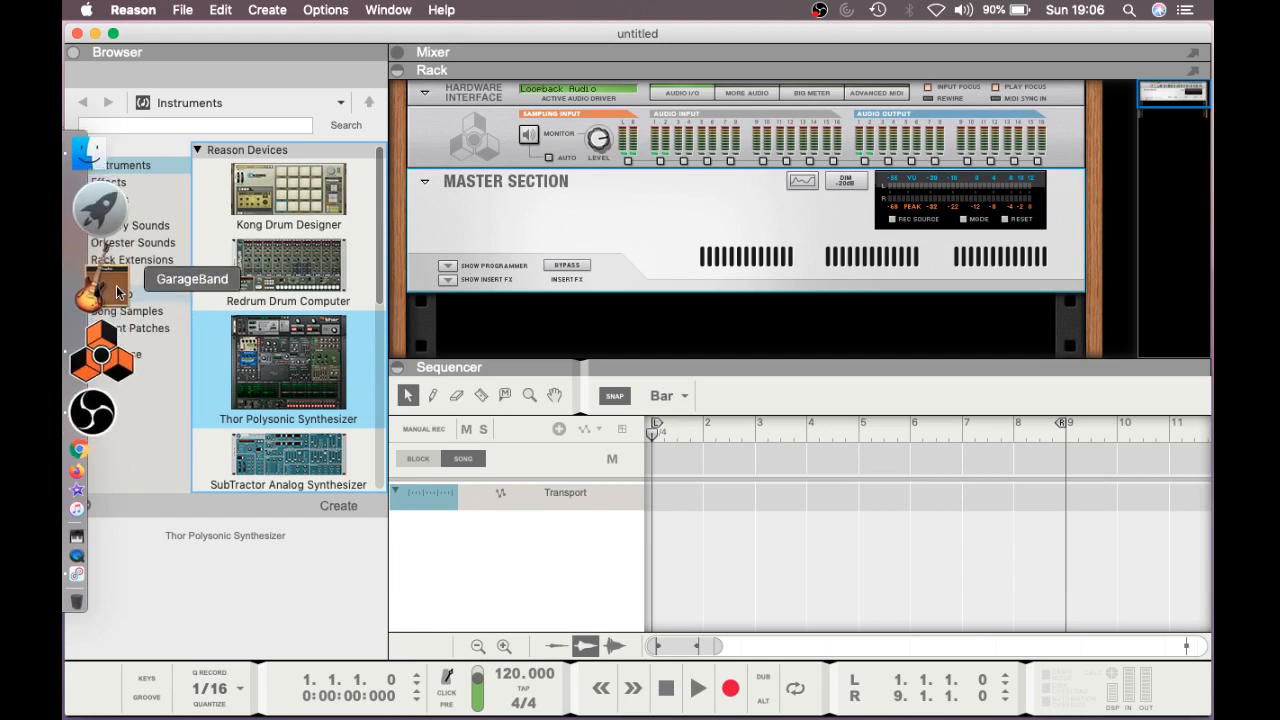
left_click(115, 327)
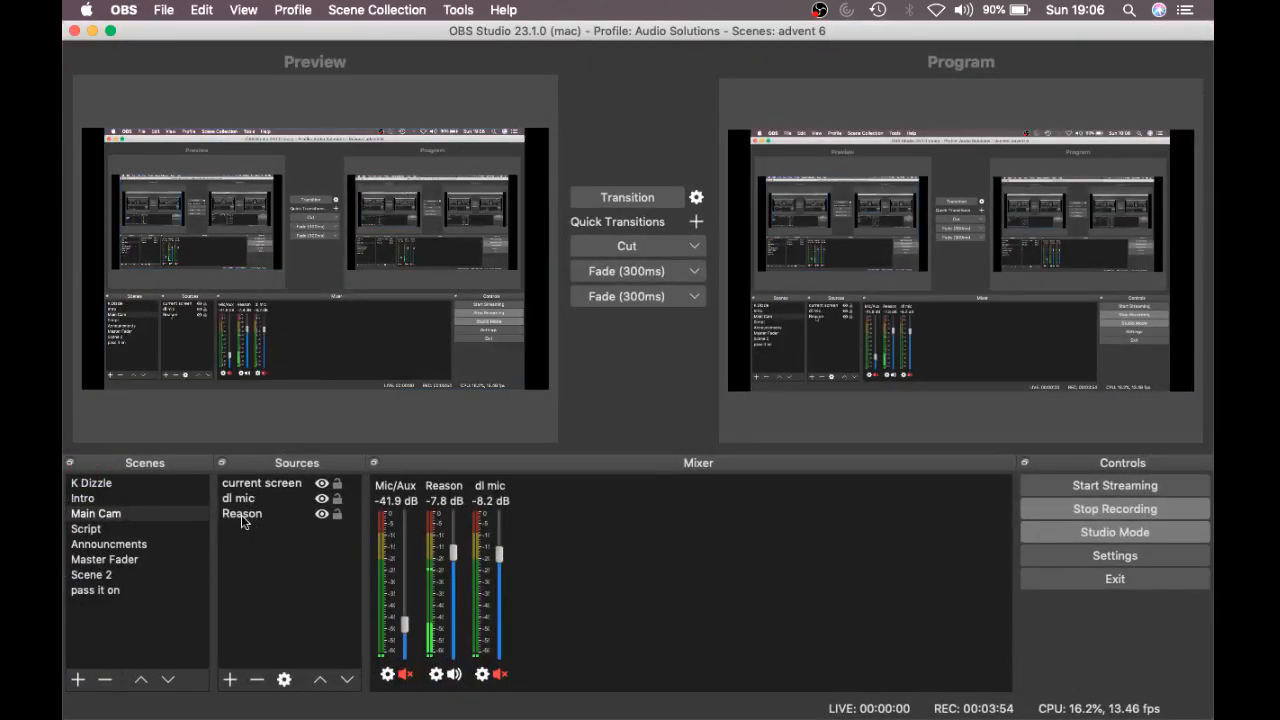
Select the Reason source, and unmute then re-mute the dl mic channel in the mixer.
left_click(243, 515)
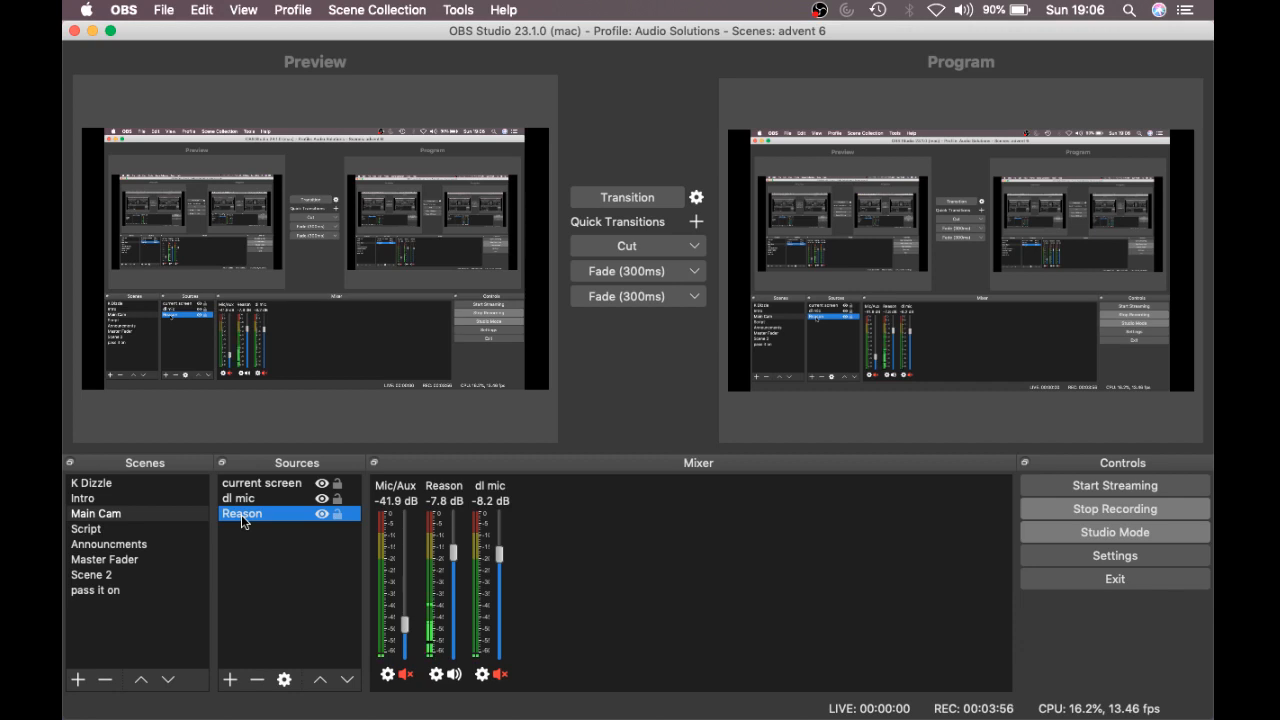
left_click(498, 676)
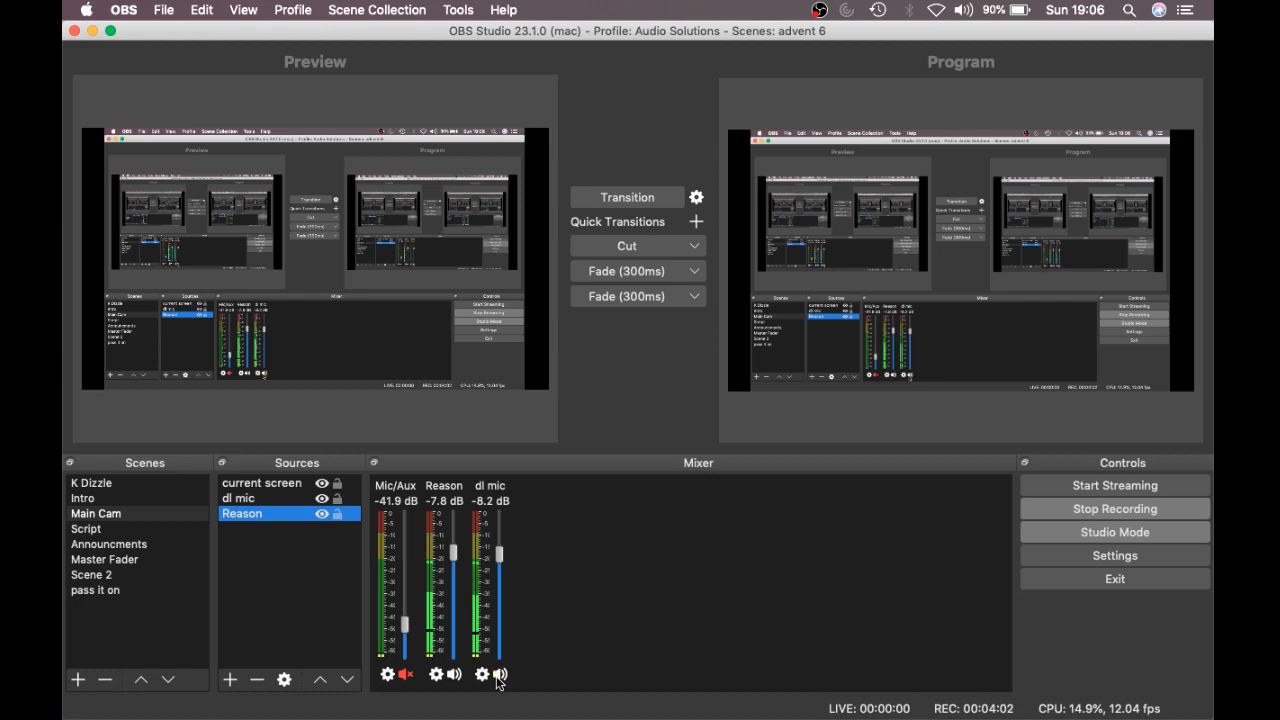
left_click(498, 676)
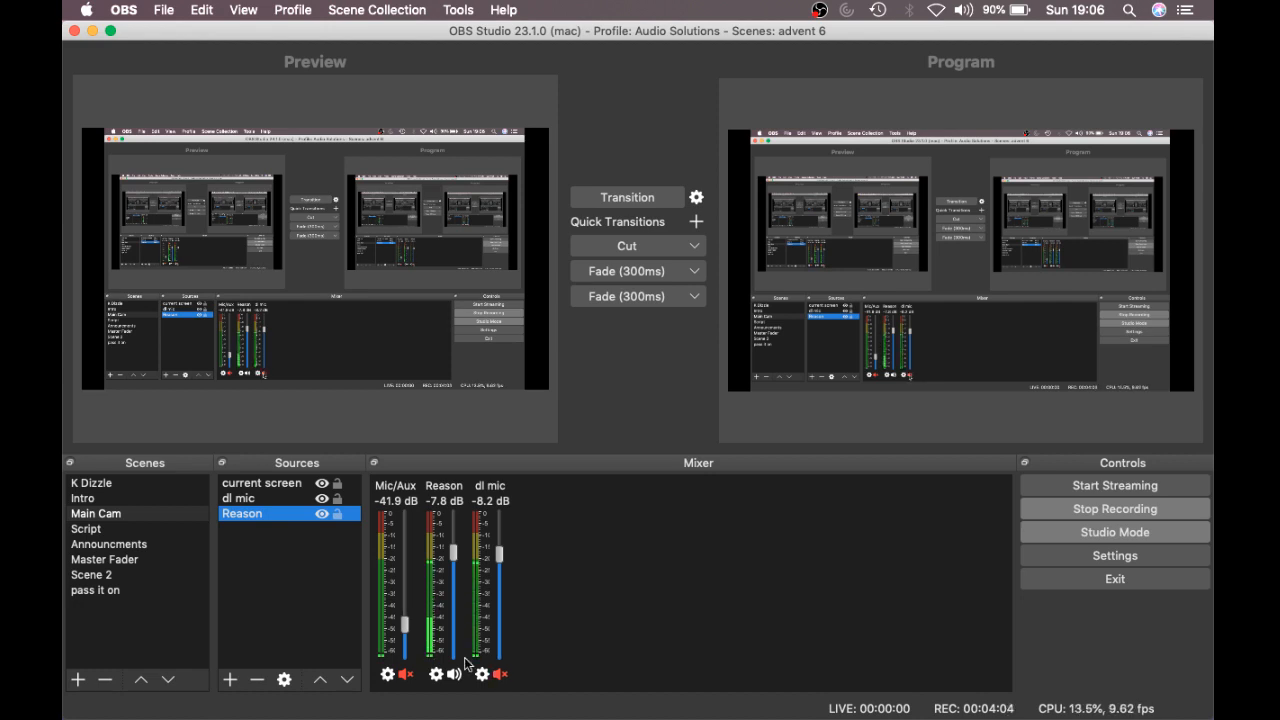
Go through the dl mic, current screen and Reason sources, and review the Reason source's device properties.
left_click(250, 501)
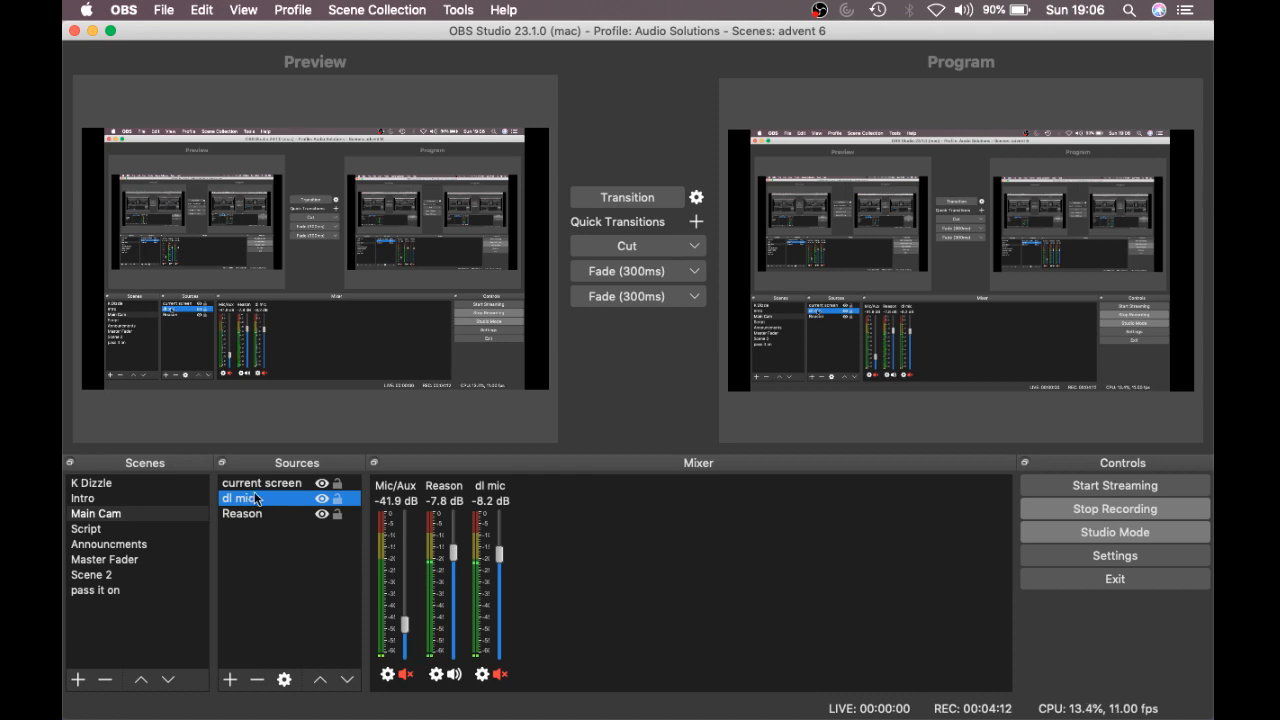
left_click(270, 483)
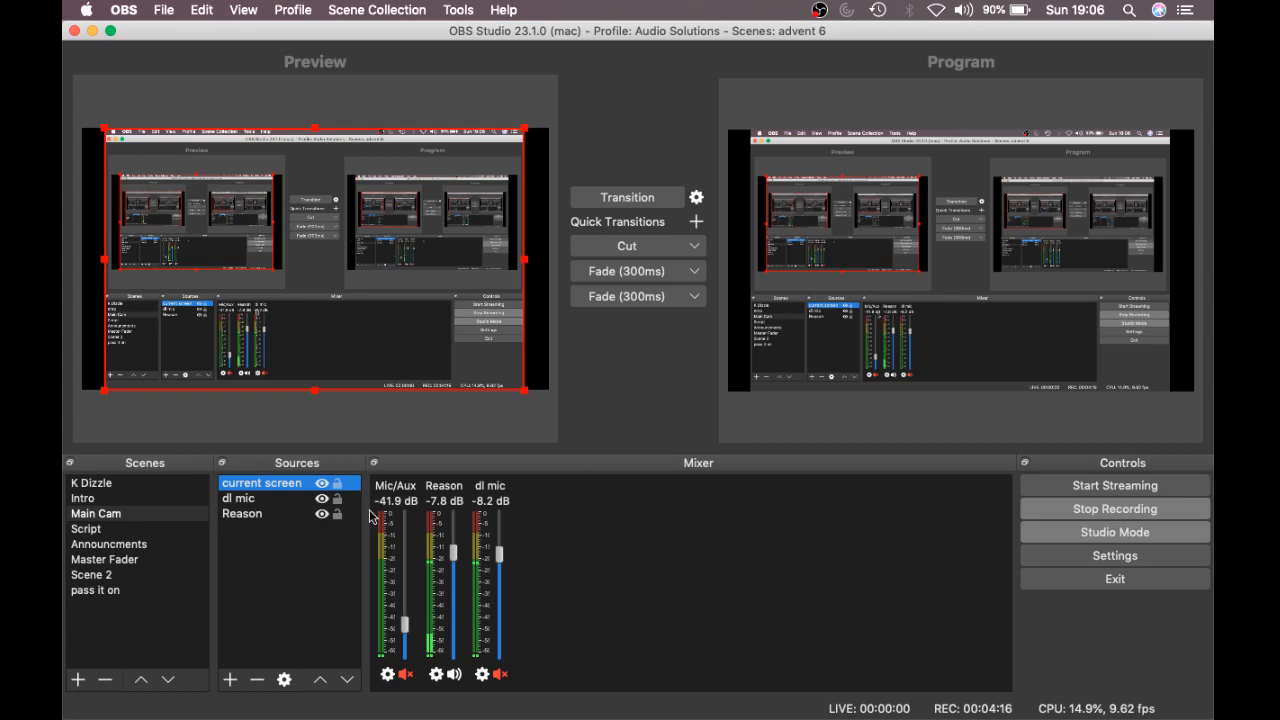
left_click(252, 498)
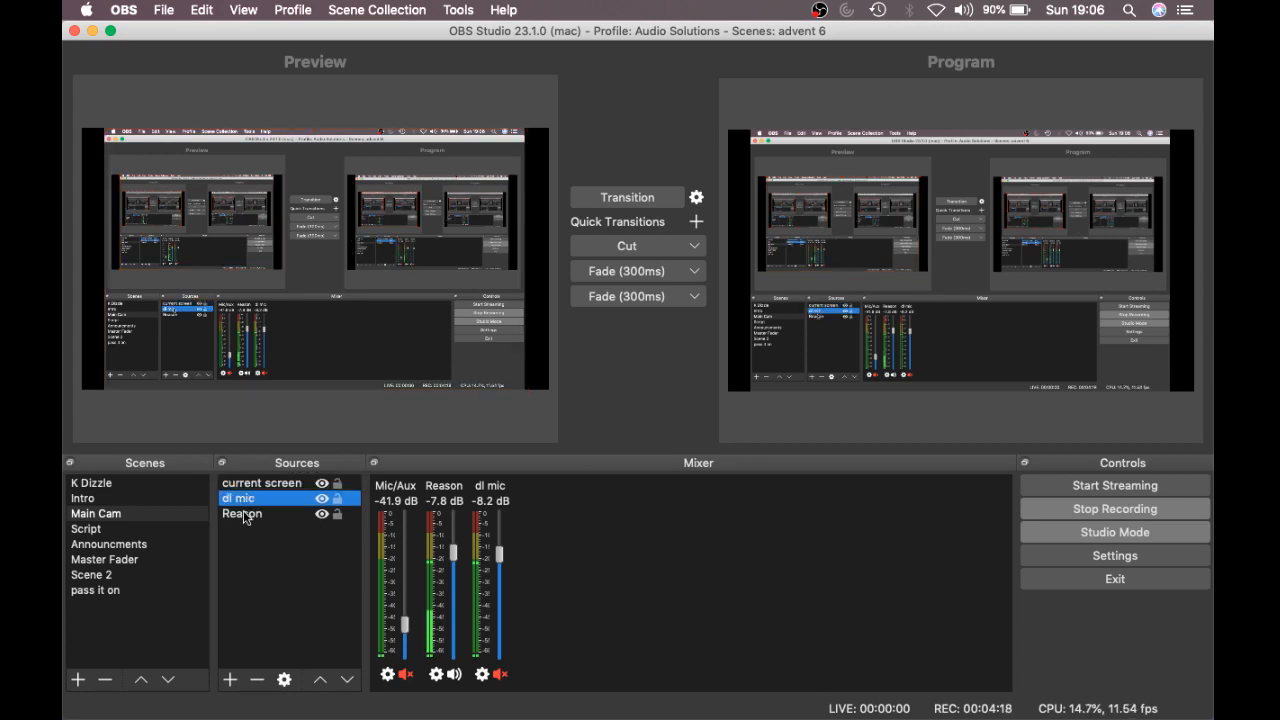
left_click(243, 518)
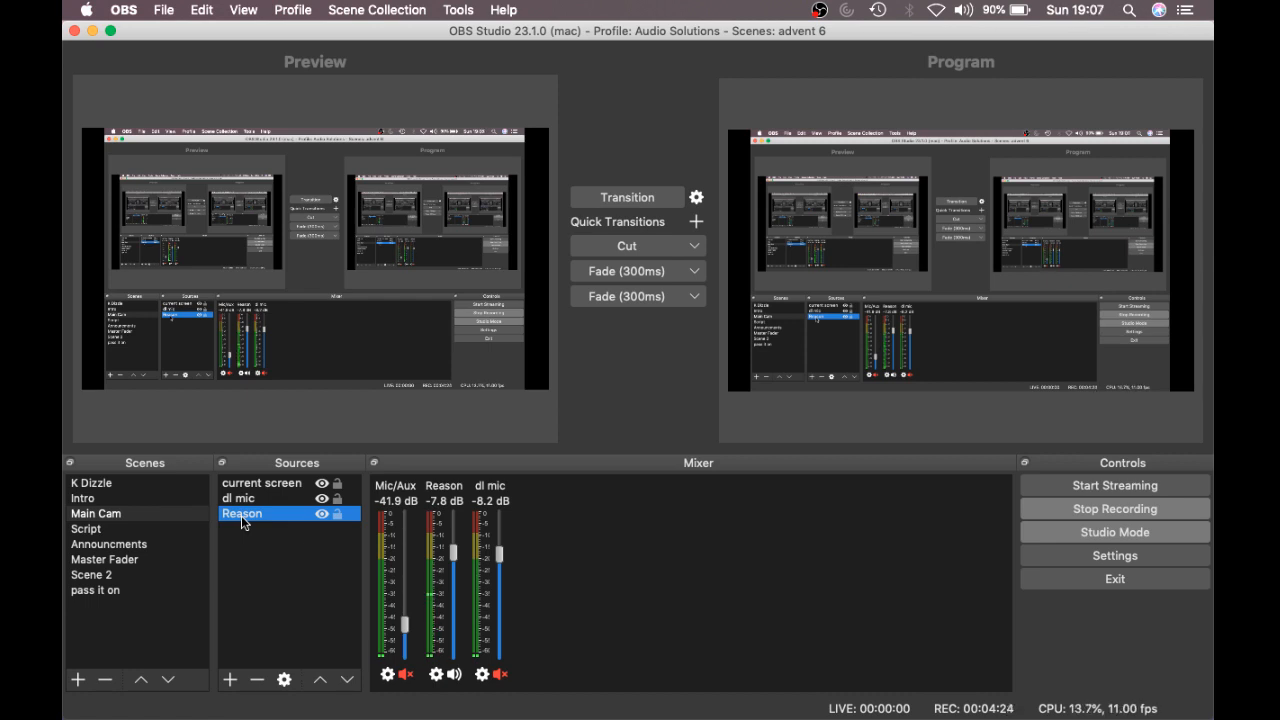
left_click(285, 680)
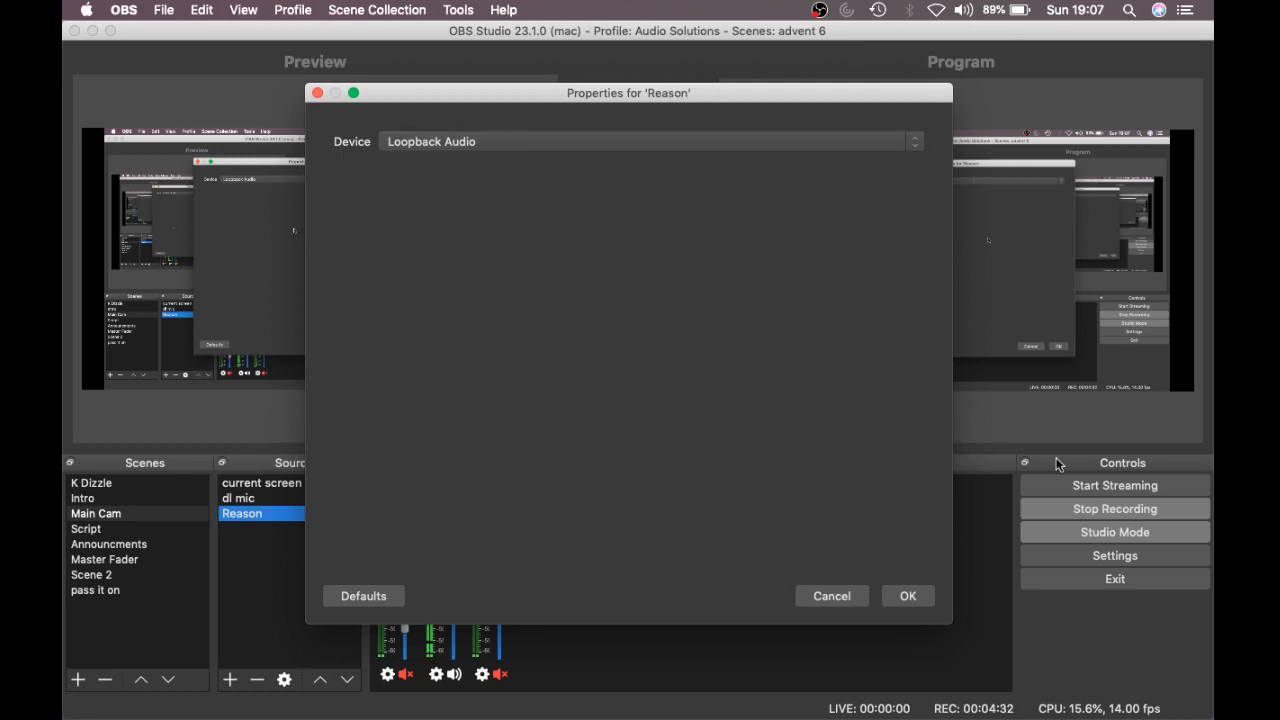
left_click(904, 600)
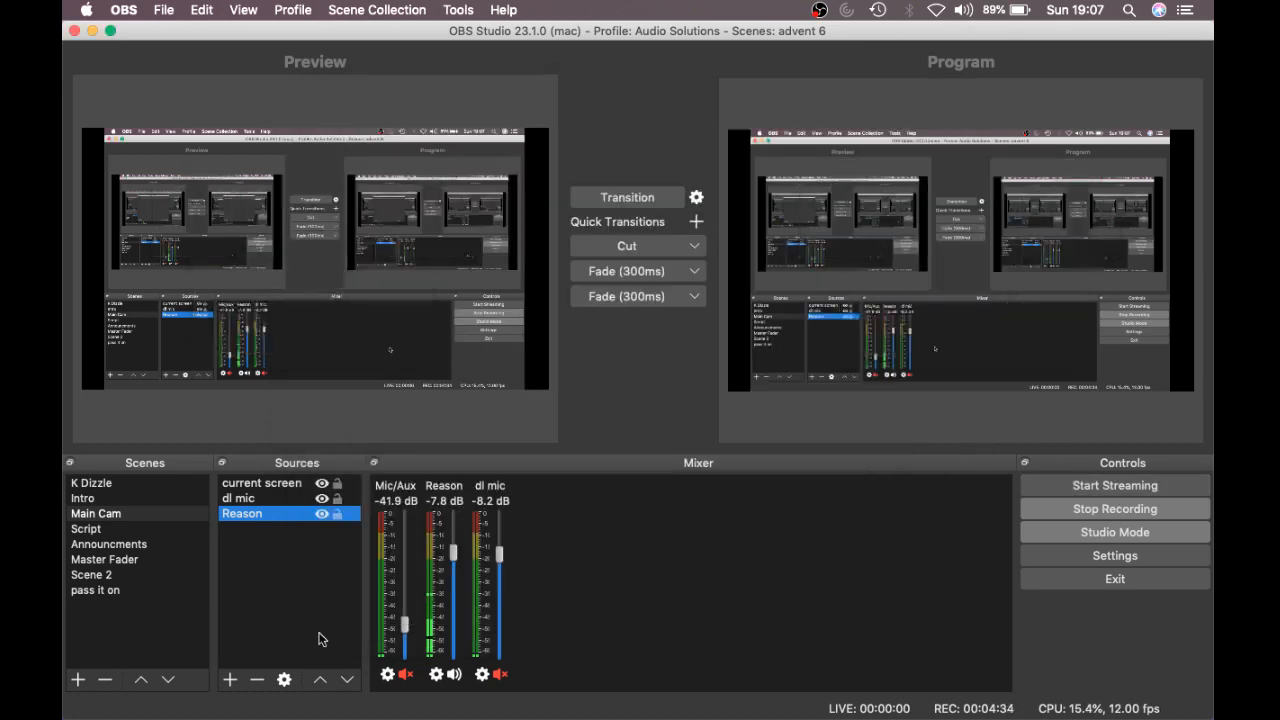
Add an Audio Input Capture source to view its device choices, and remove that source again.
left_click(230, 680)
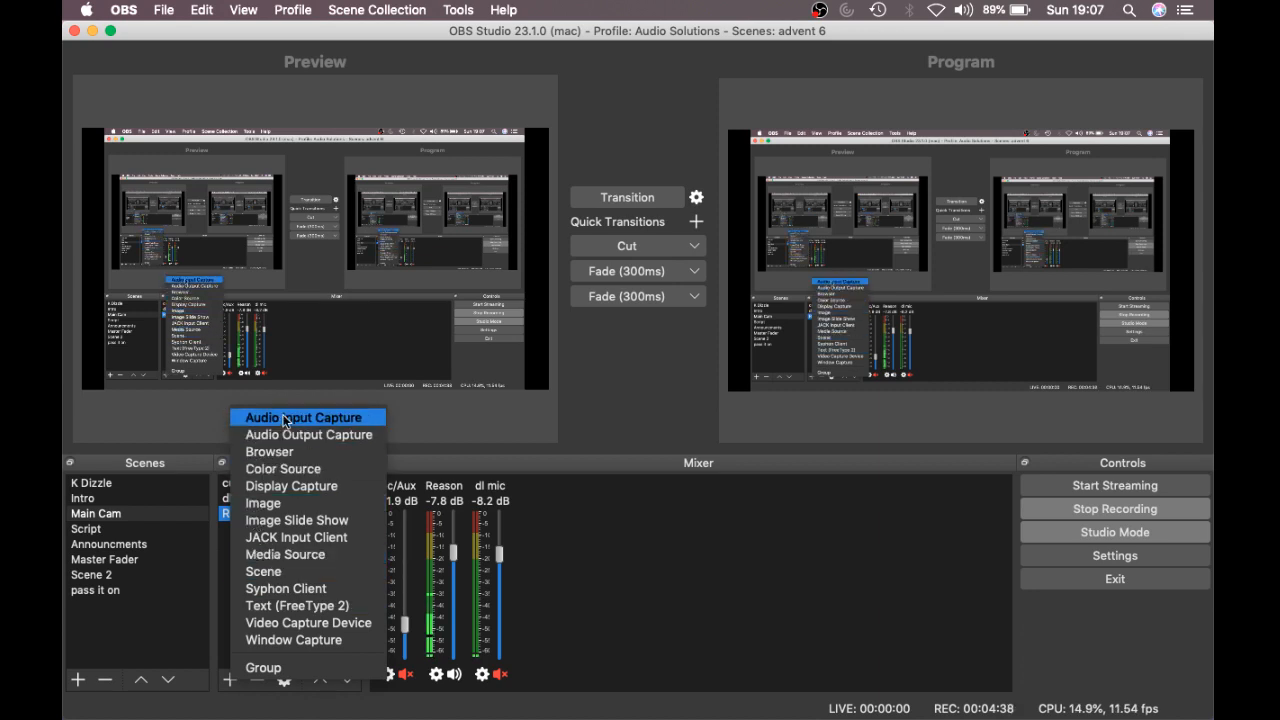
left_click(285, 418)
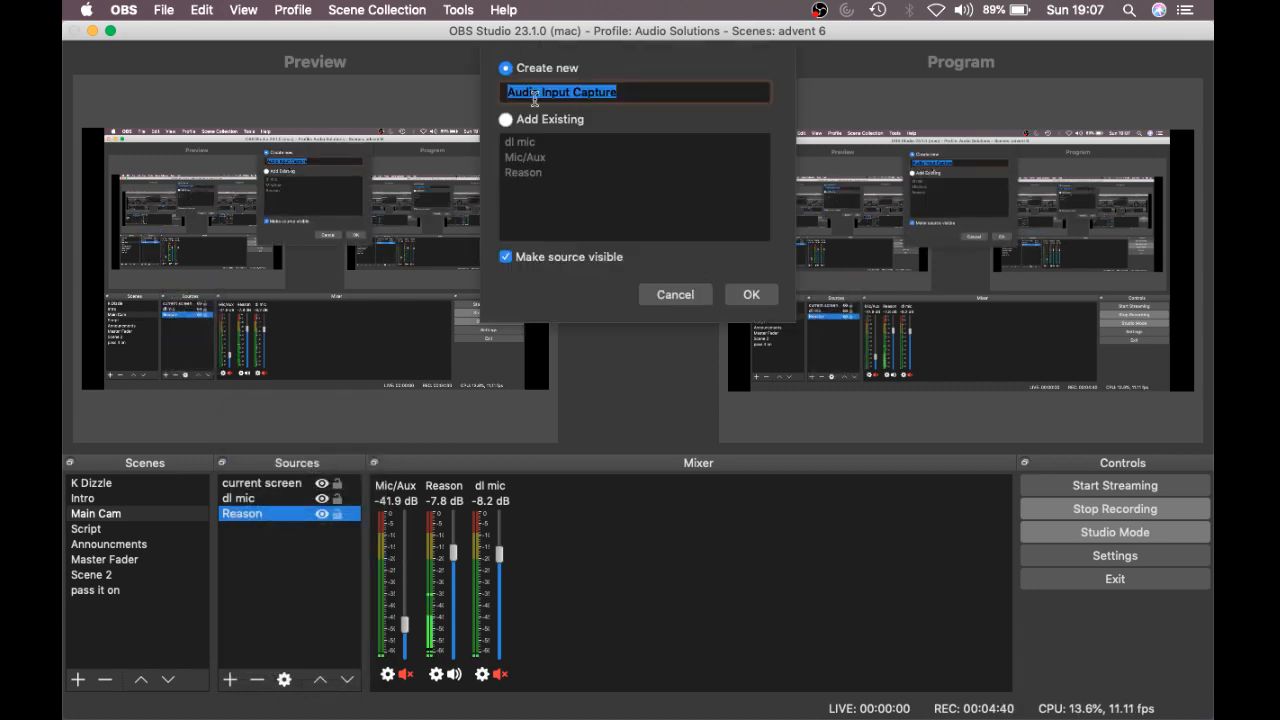
left_click(751, 295)
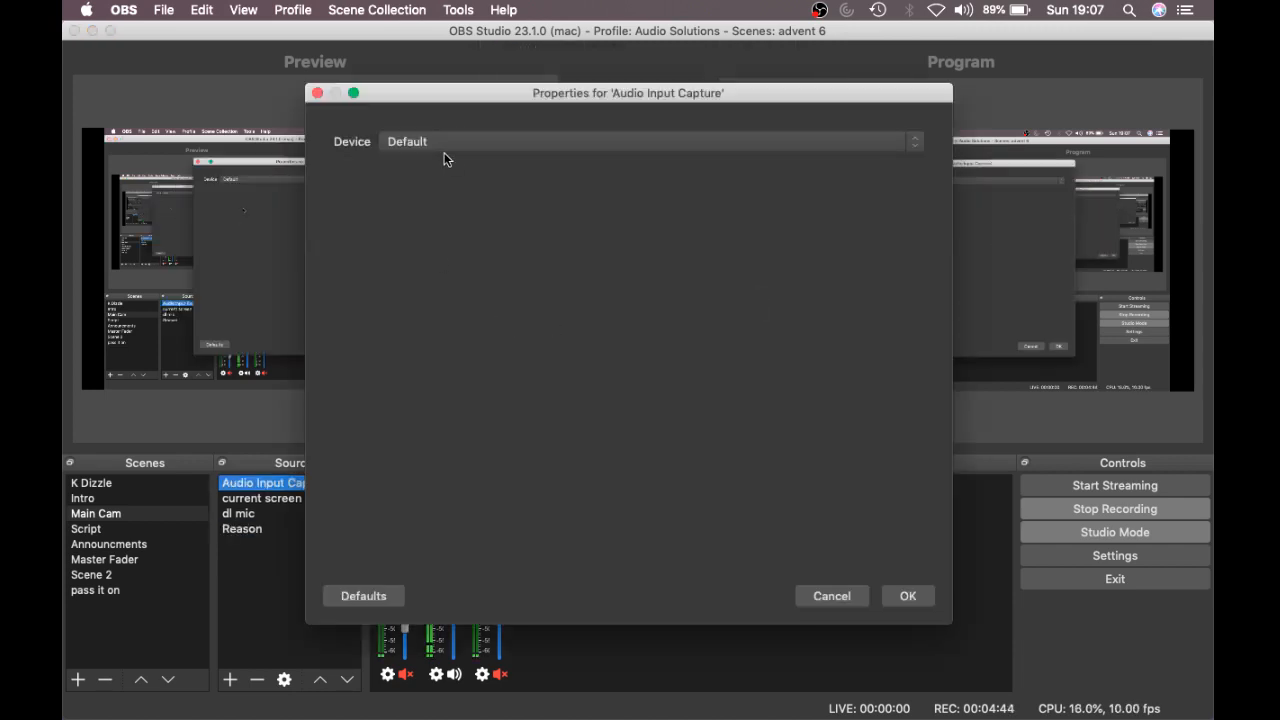
left_click(447, 143)
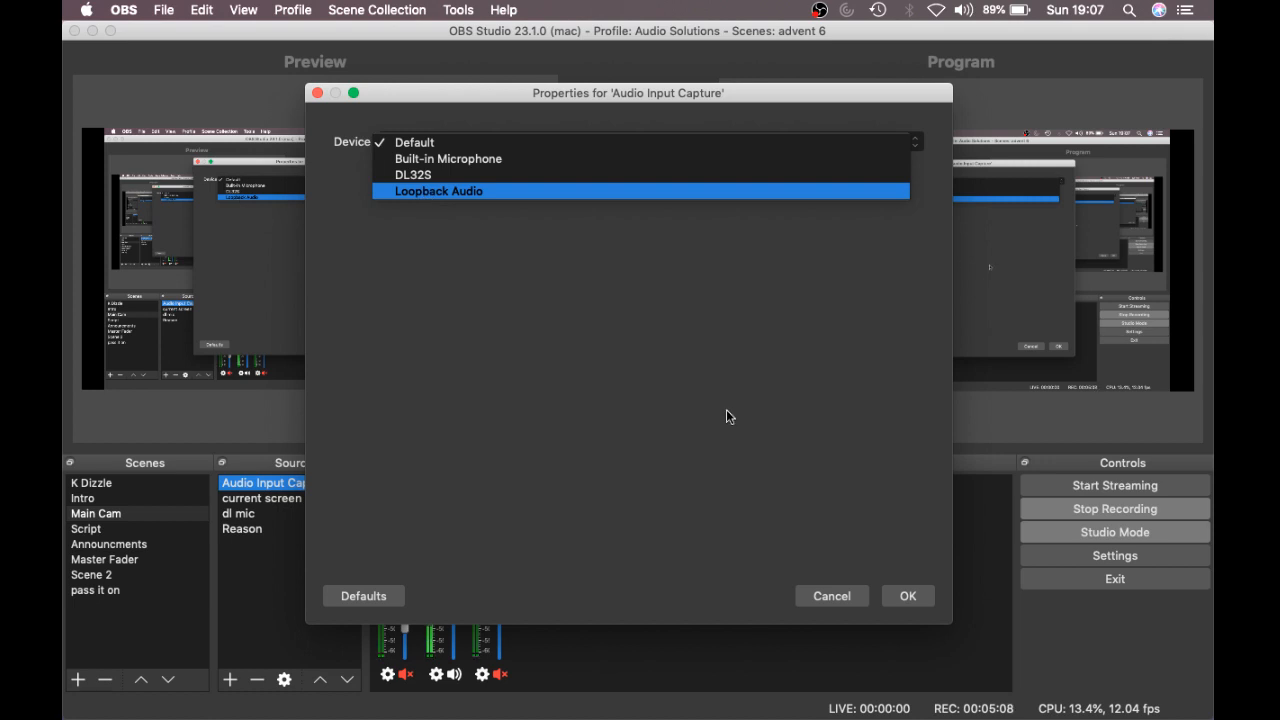
left_click(845, 595)
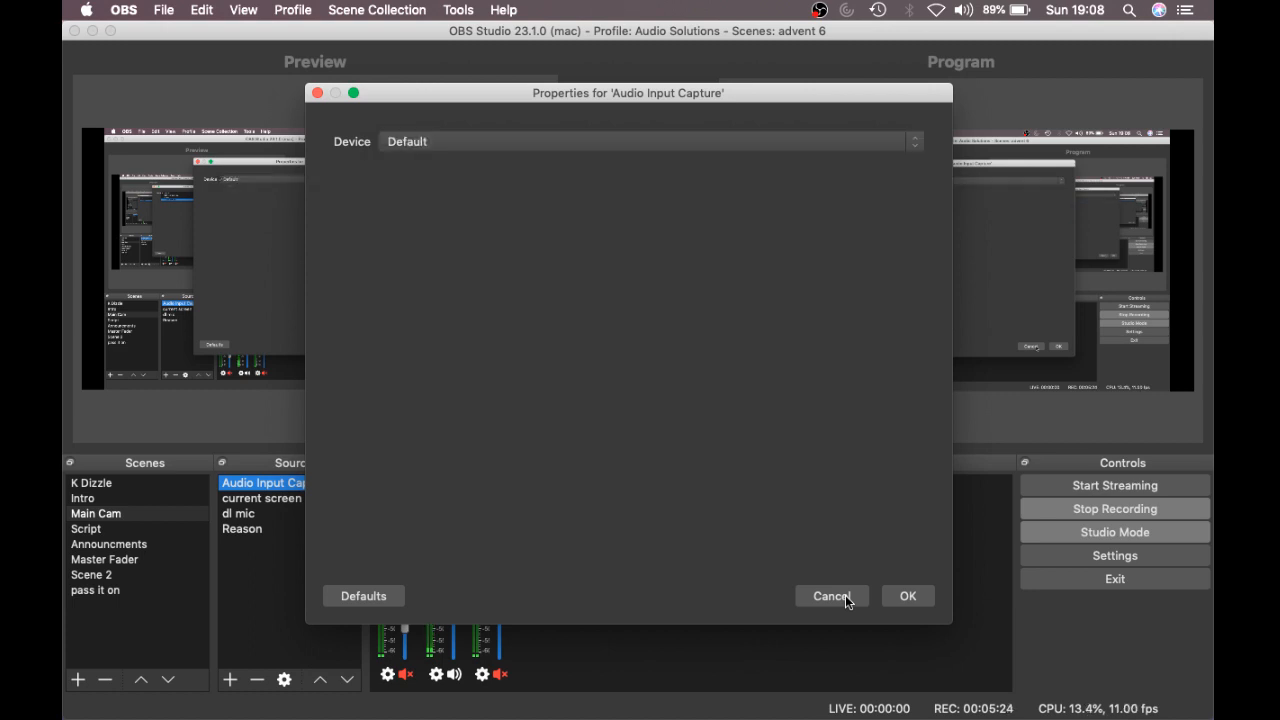
left_click(845, 595)
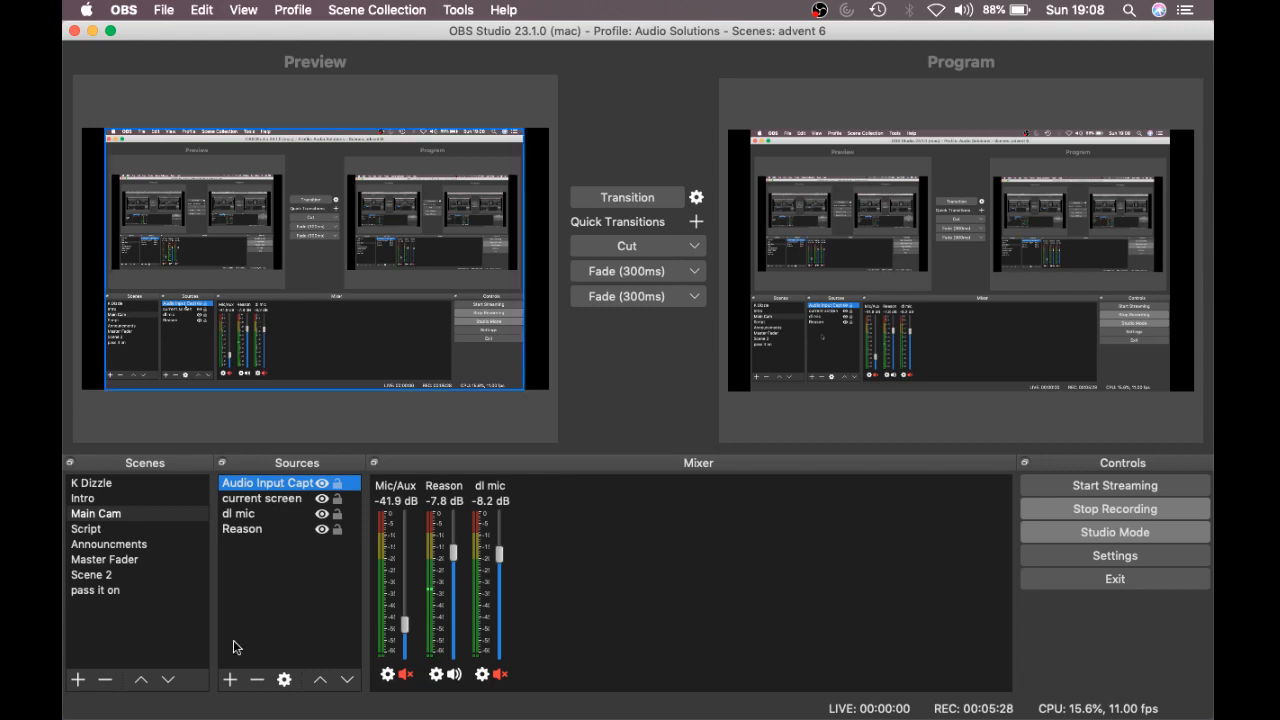
left_click(257, 679)
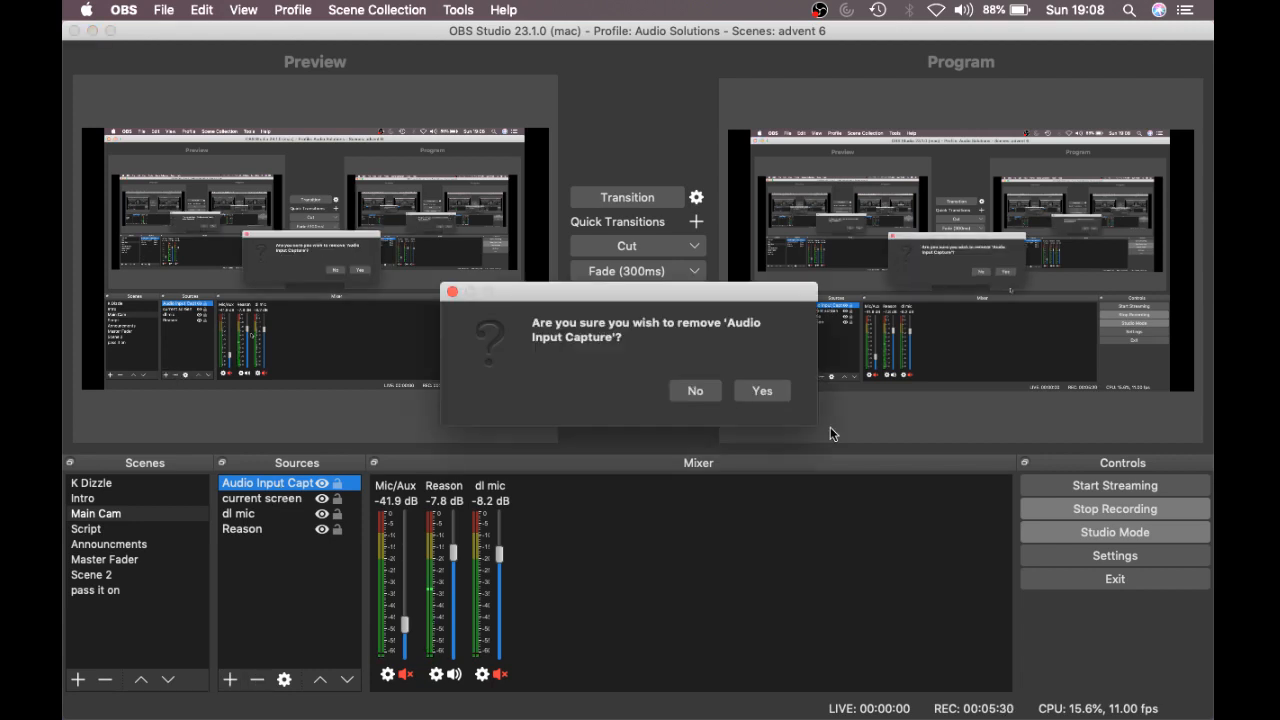
left_click(762, 390)
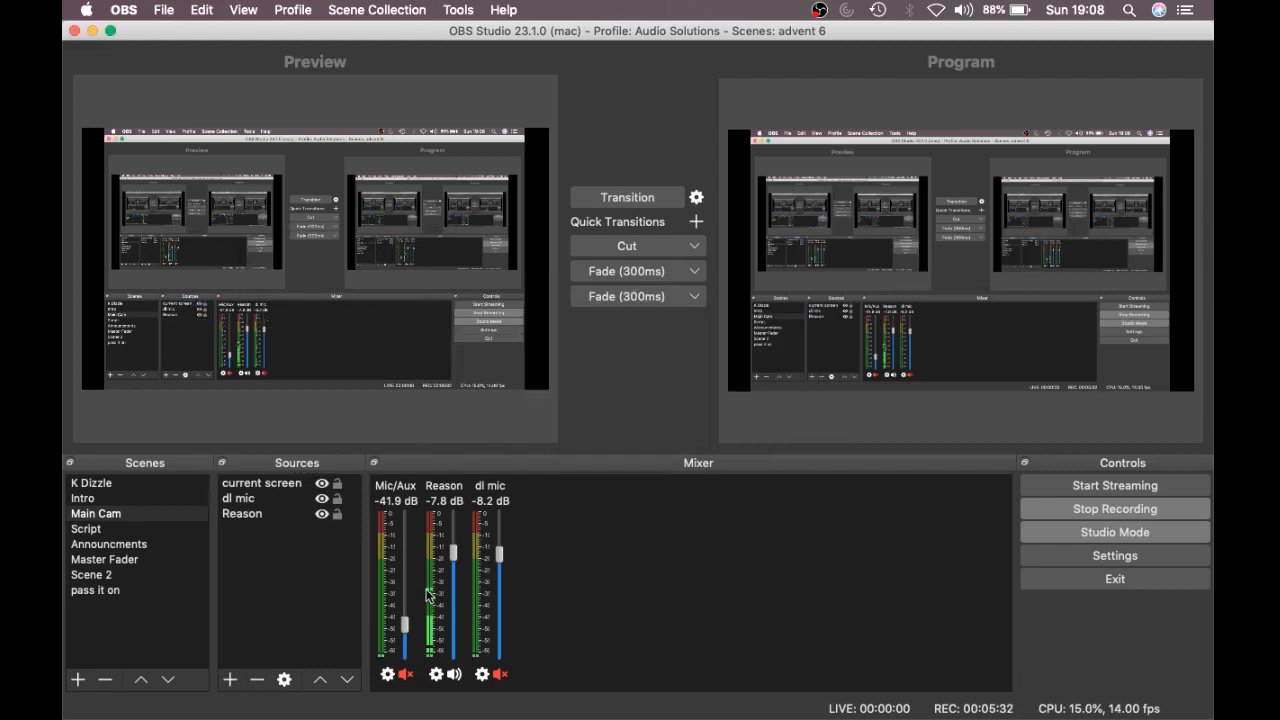
Switch to Reason and open the song Zala nanga.reason from the Desktop folder.
mouse_move(65, 350)
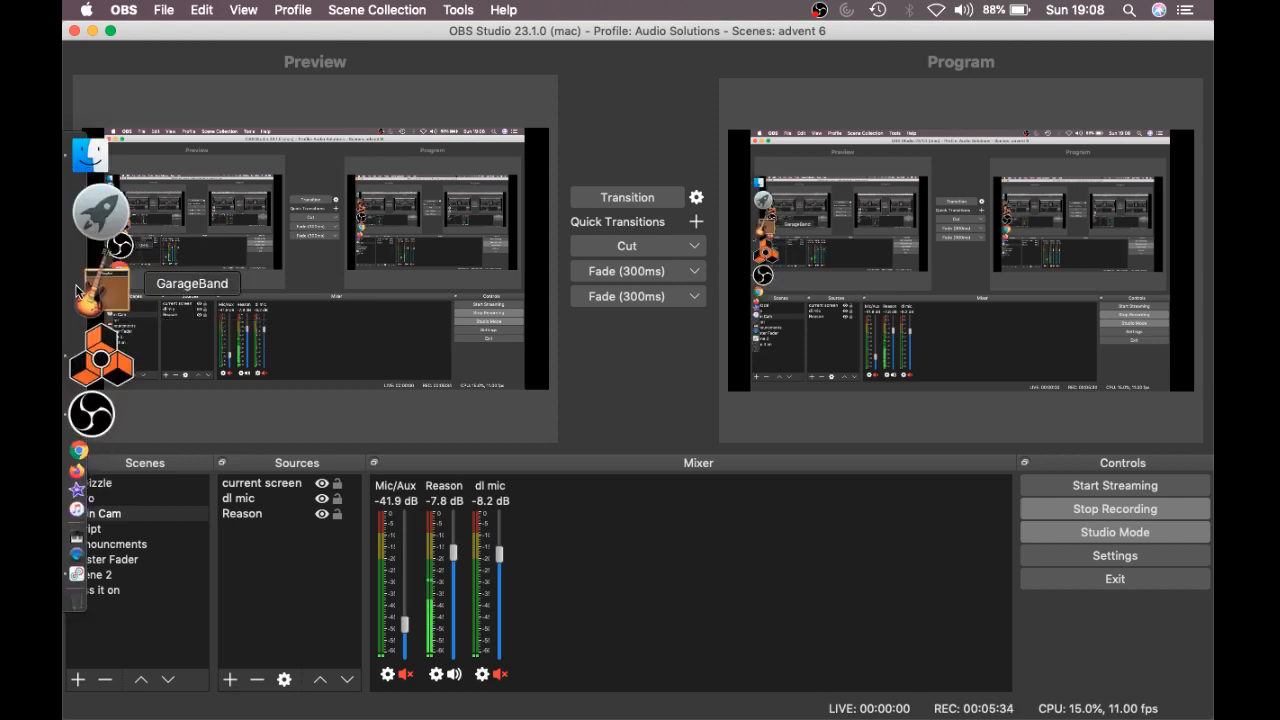
left_click(88, 310)
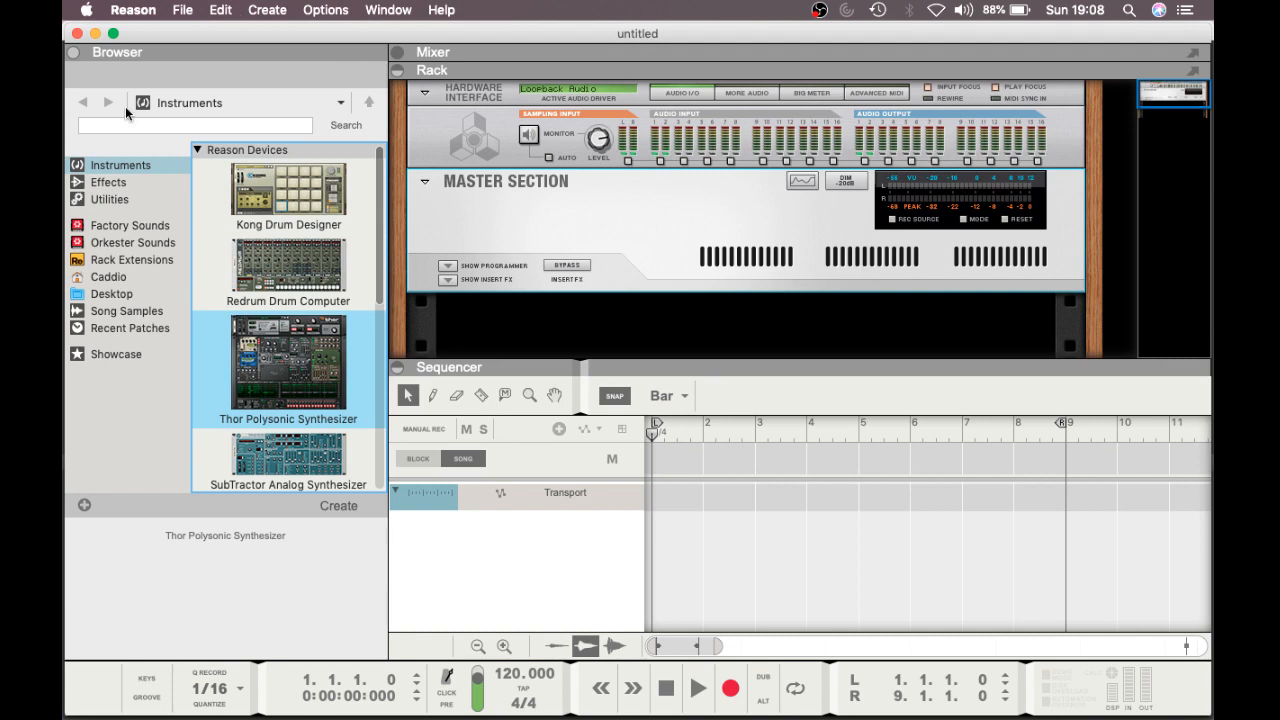
left_click(189, 10)
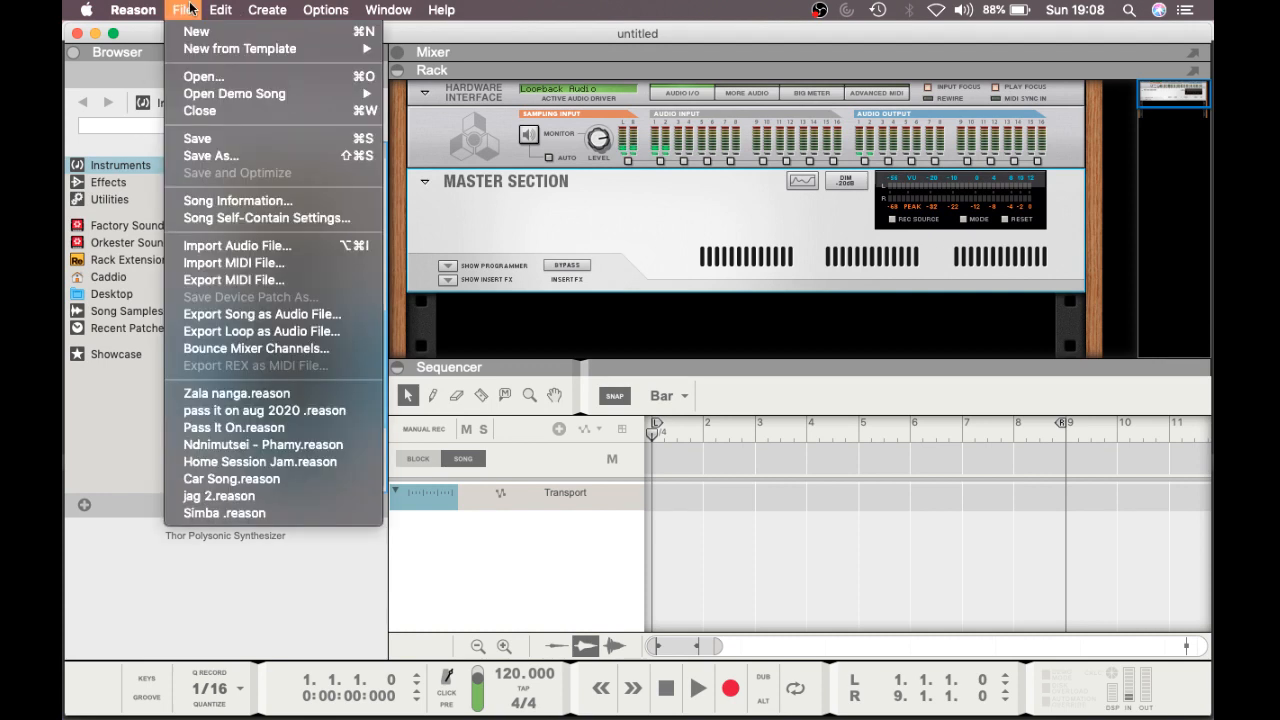
left_click(211, 81)
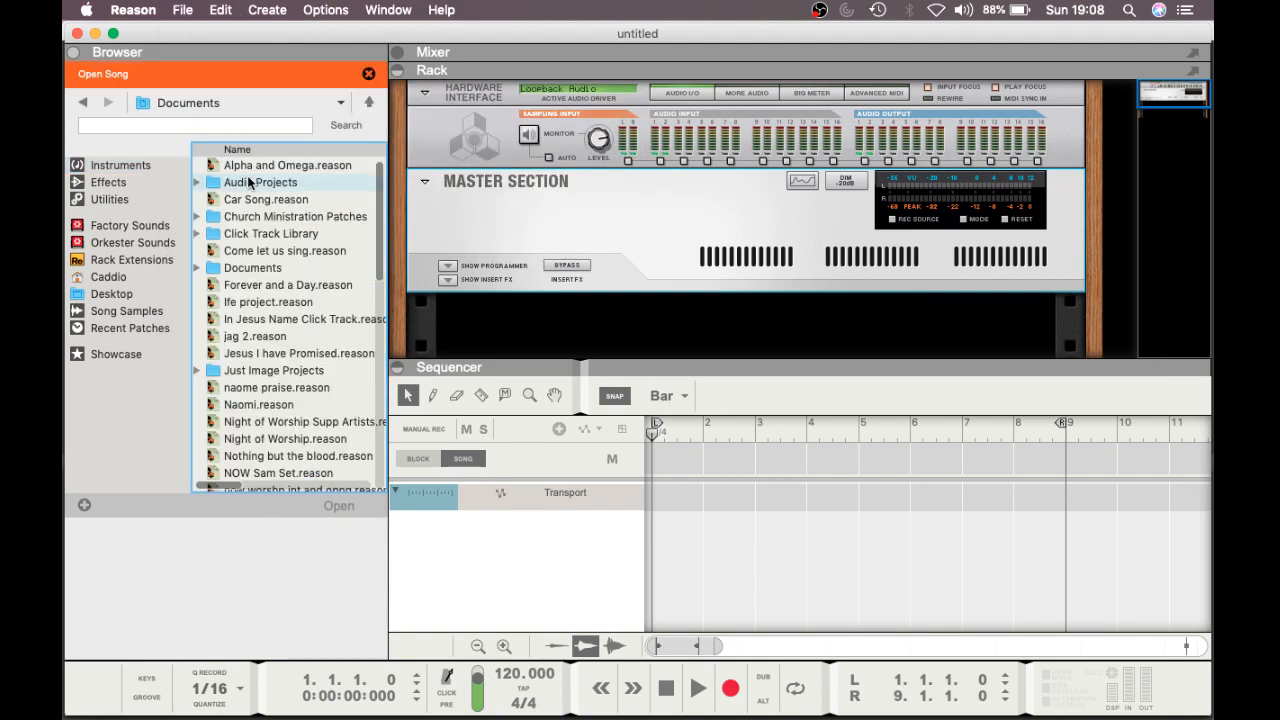
scroll(263, 288, "down", 5)
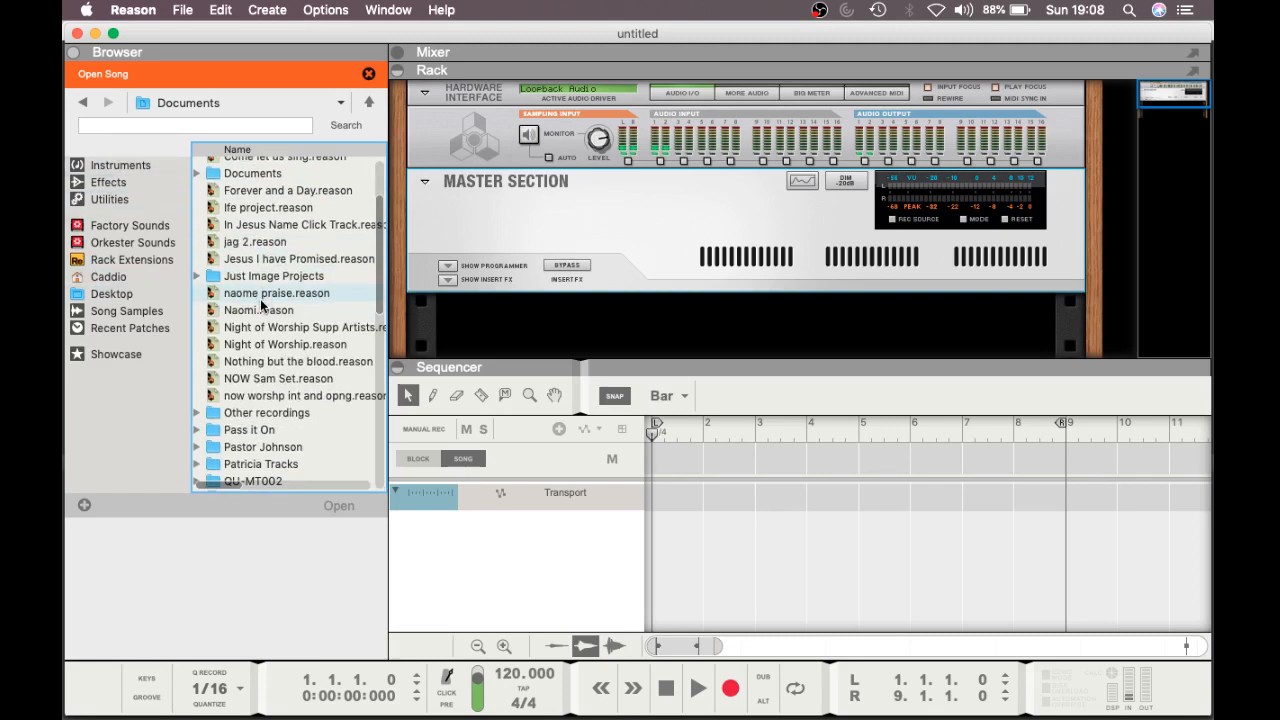
scroll(262, 305, "down", 10)
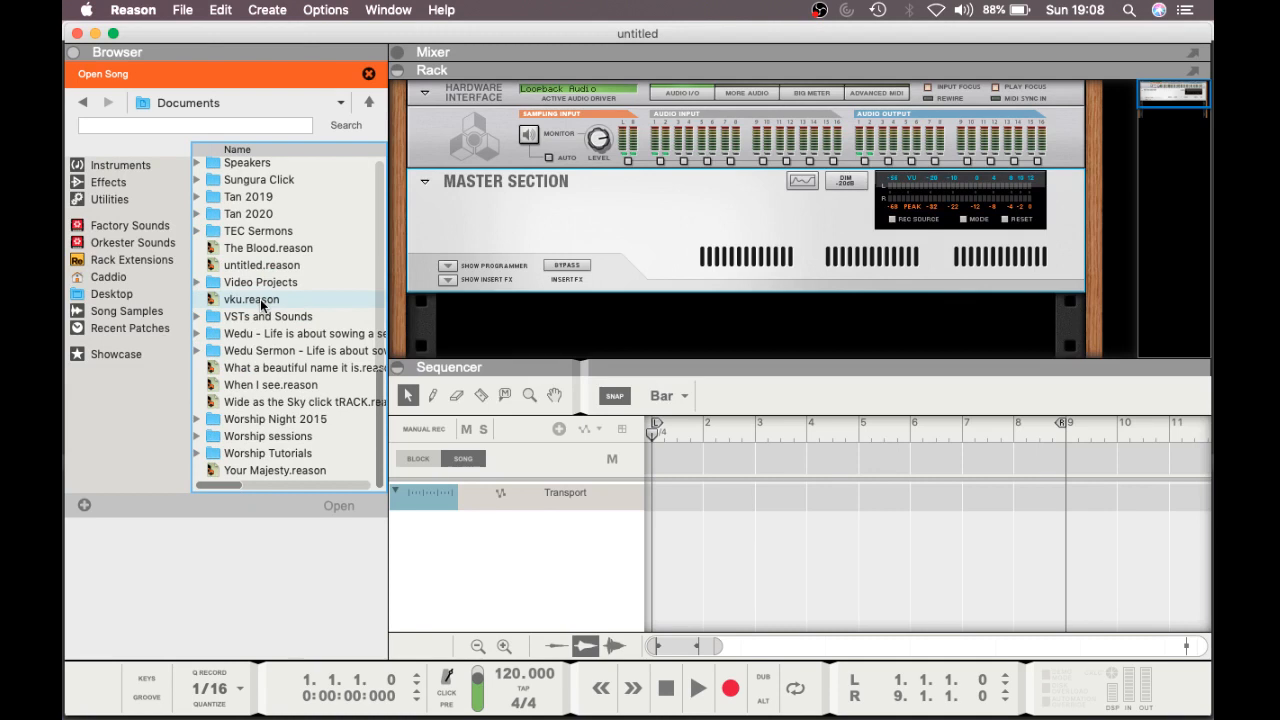
scroll(262, 305, "up", 12)
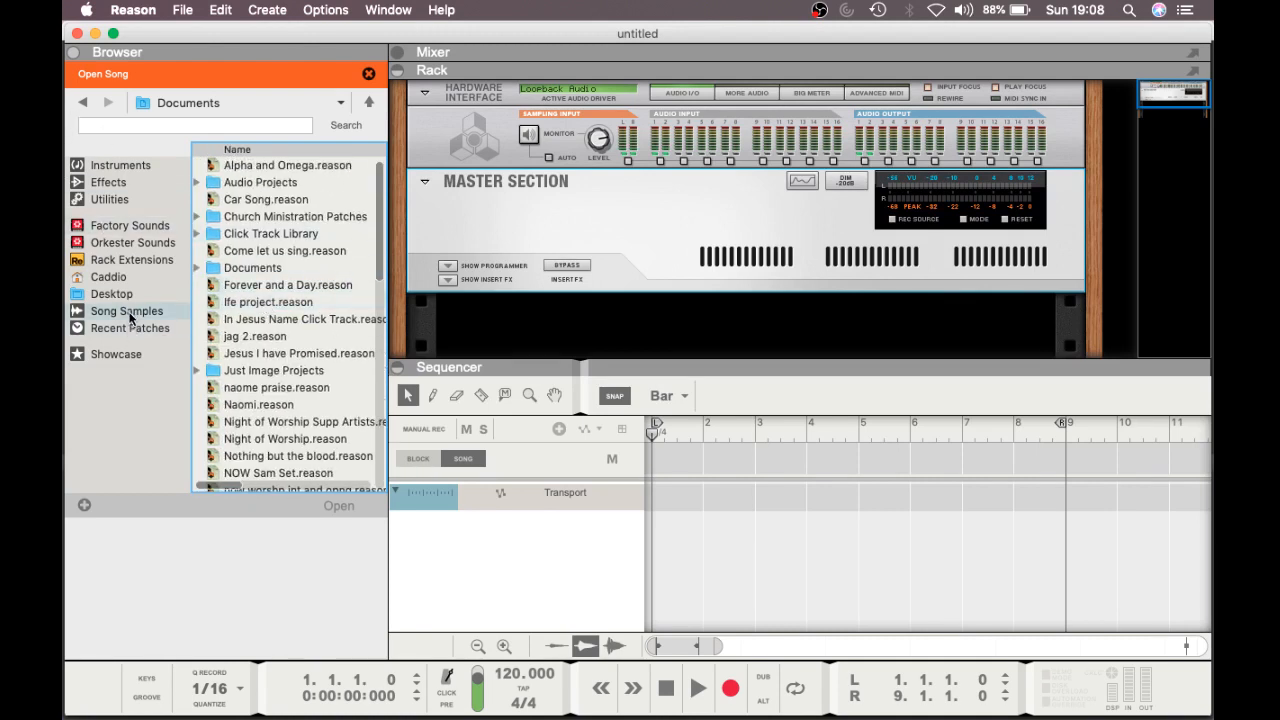
left_click(123, 294)
left_click(248, 334)
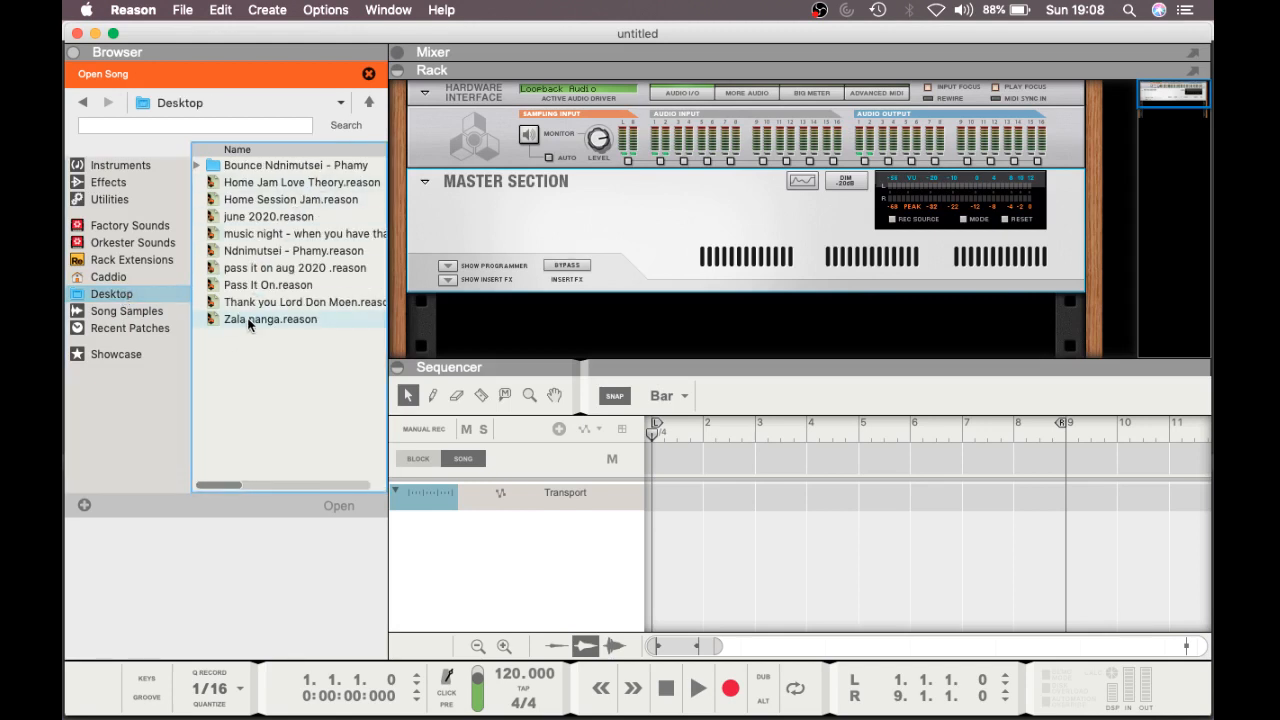
double_click(248, 320)
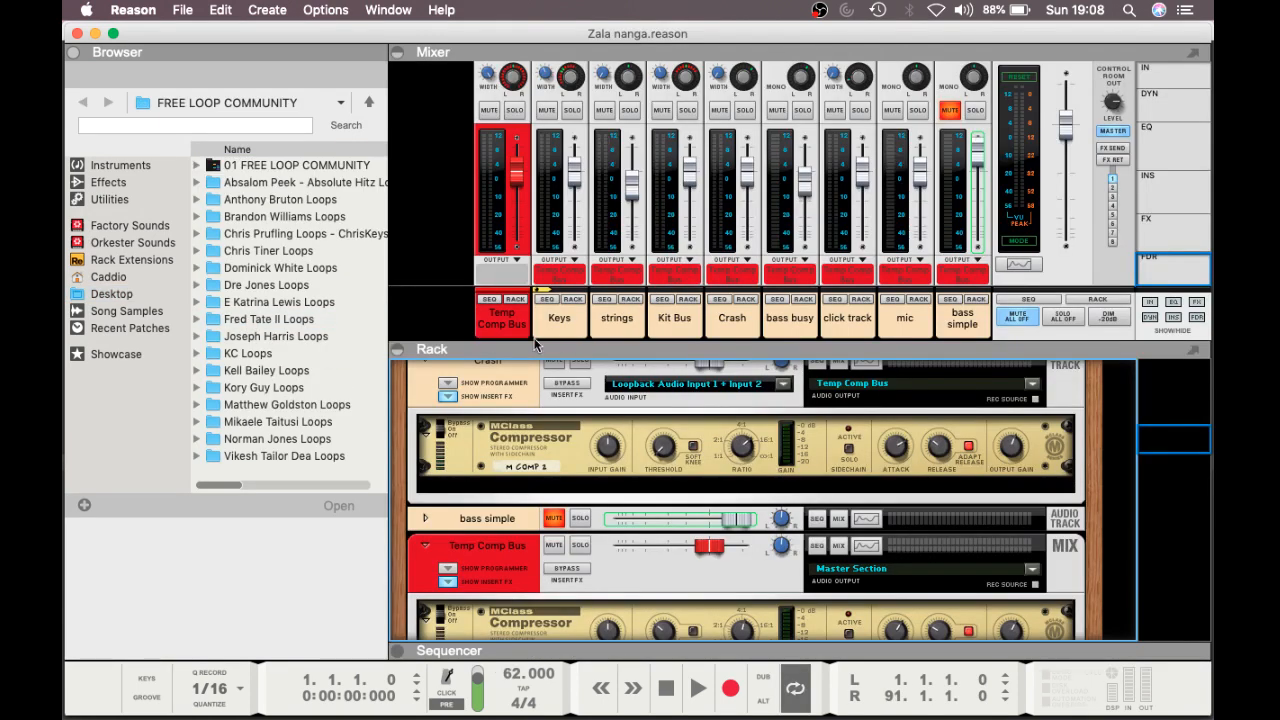
Collapse the browser pane and rearrange the window to show an enlarged mixer above the sequencer.
left_click_drag(388, 319, 70, 322)
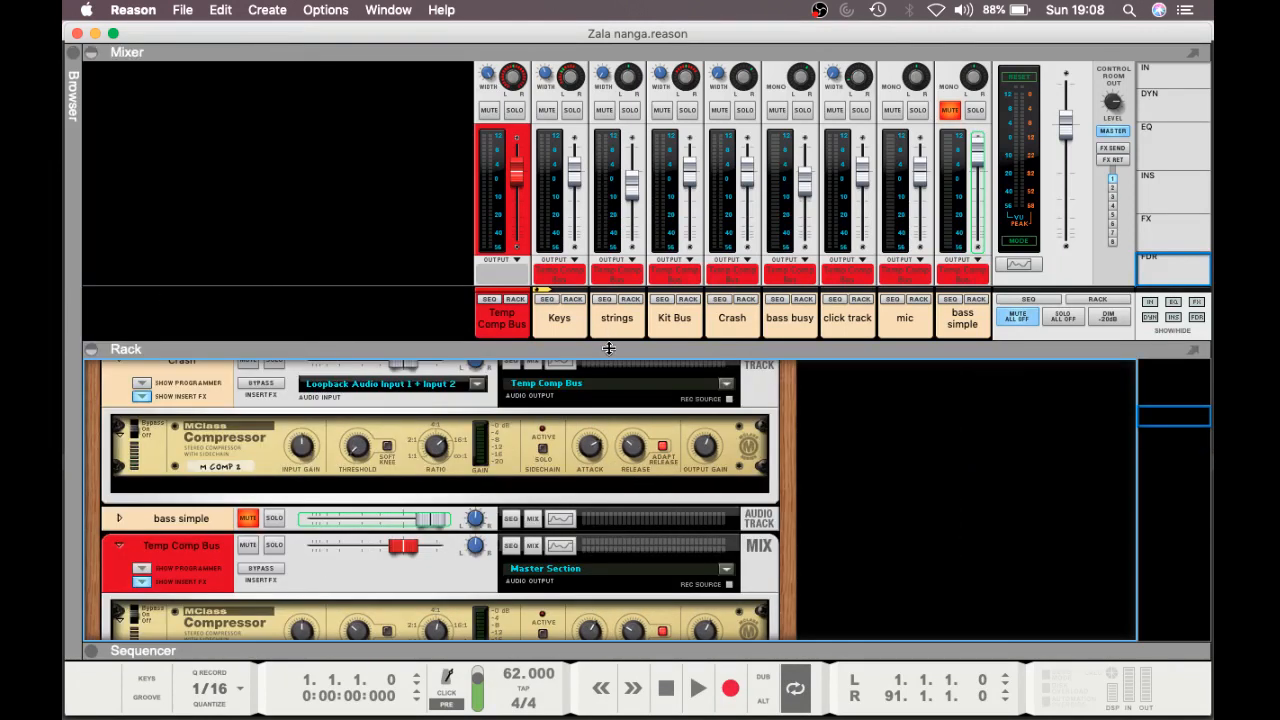
left_click_drag(608, 348, 606, 509)
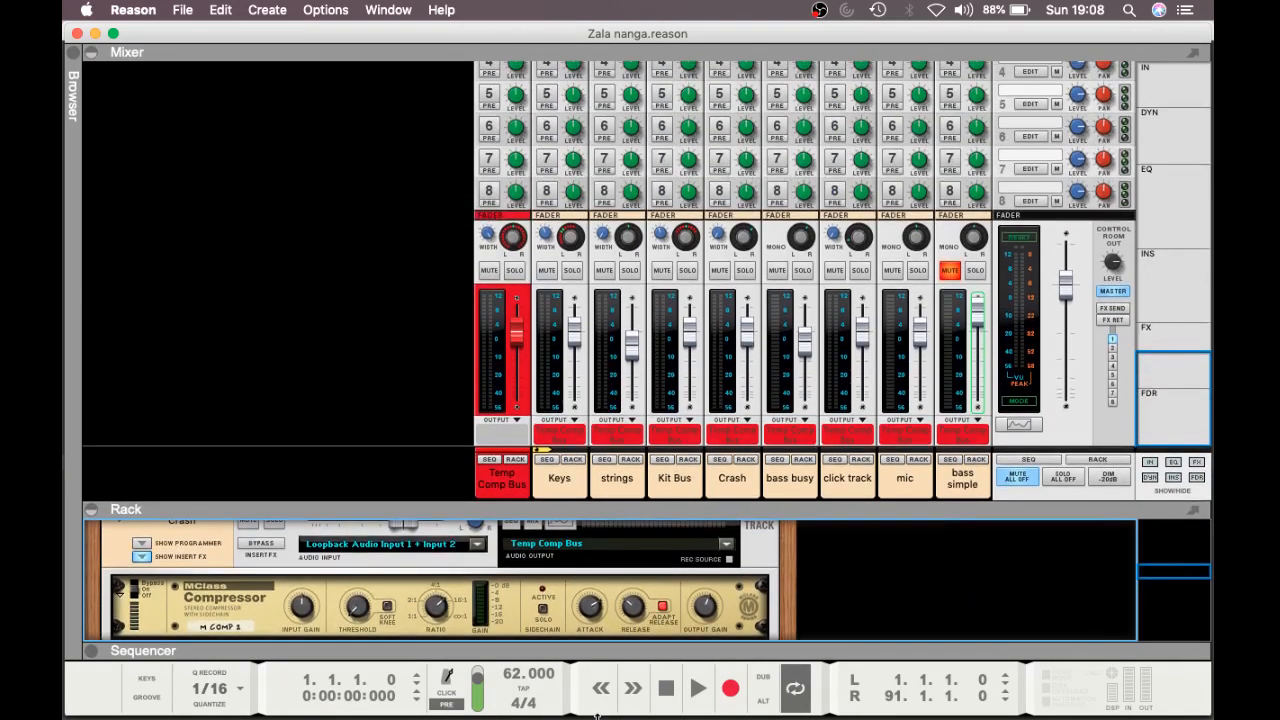
left_click(596, 462)
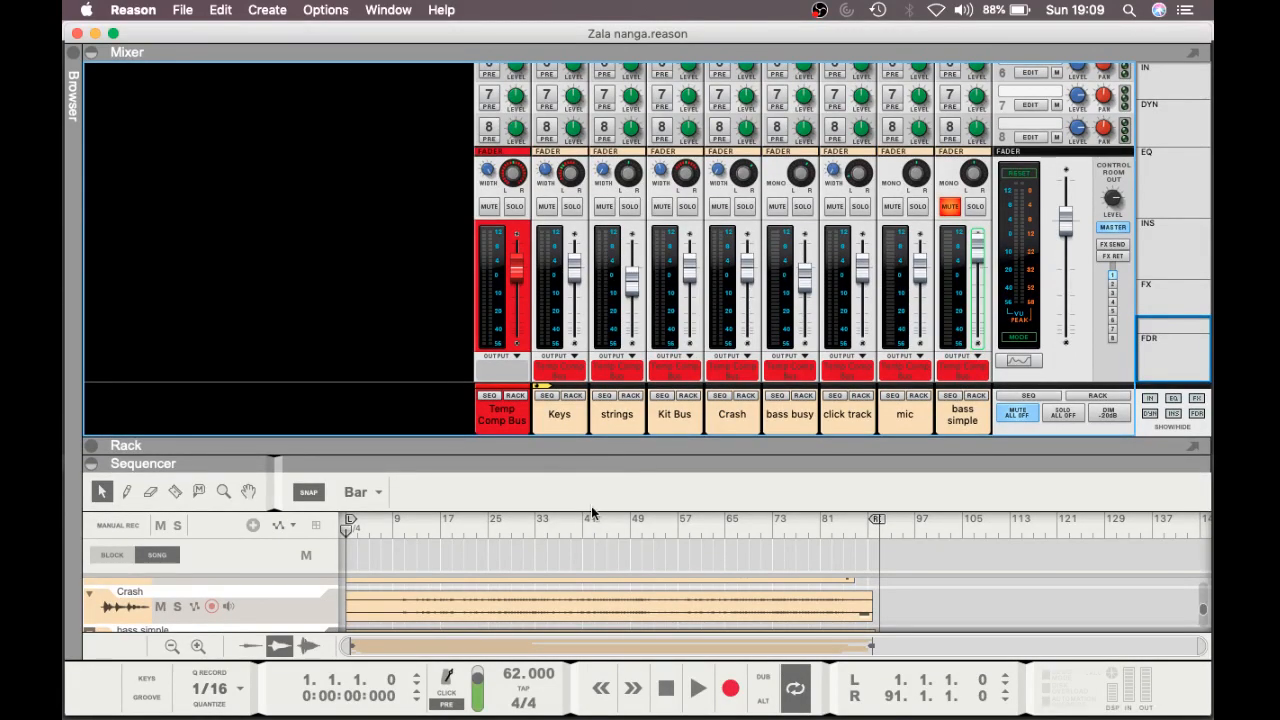
Play the song and switch to Loopback to check the incoming Reason signal.
left_click(697, 689)
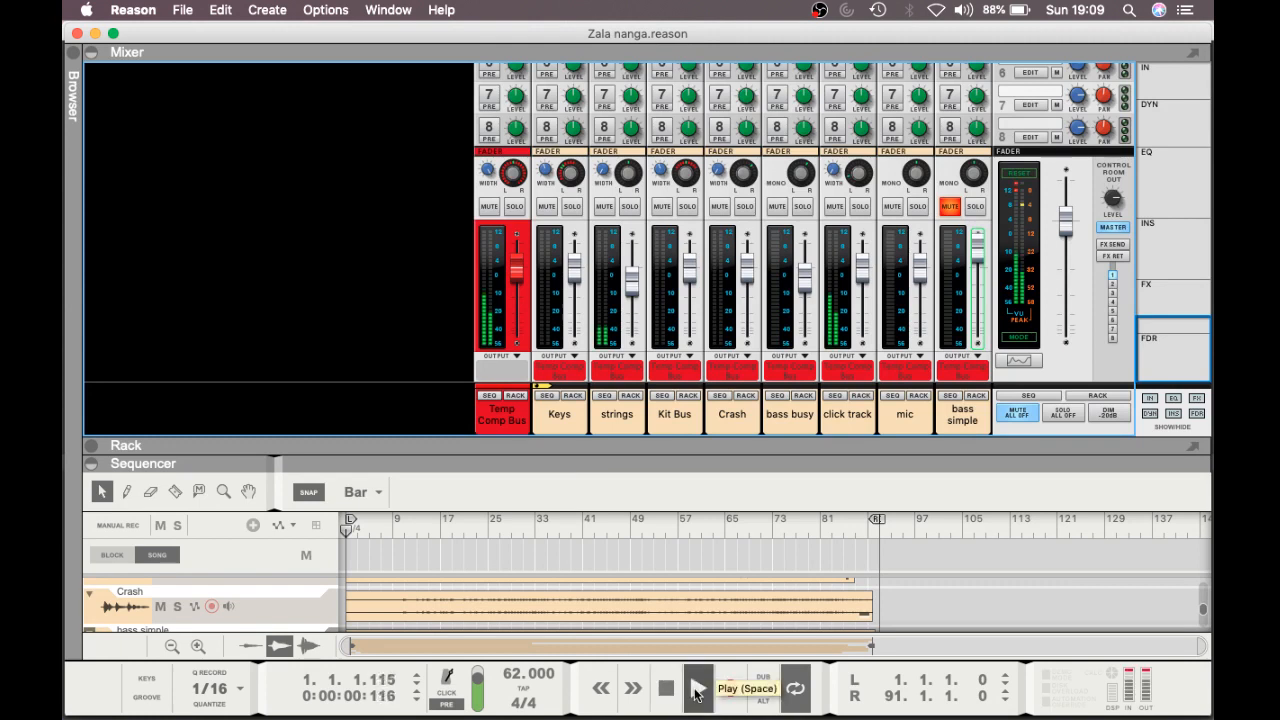
mouse_move(62, 510)
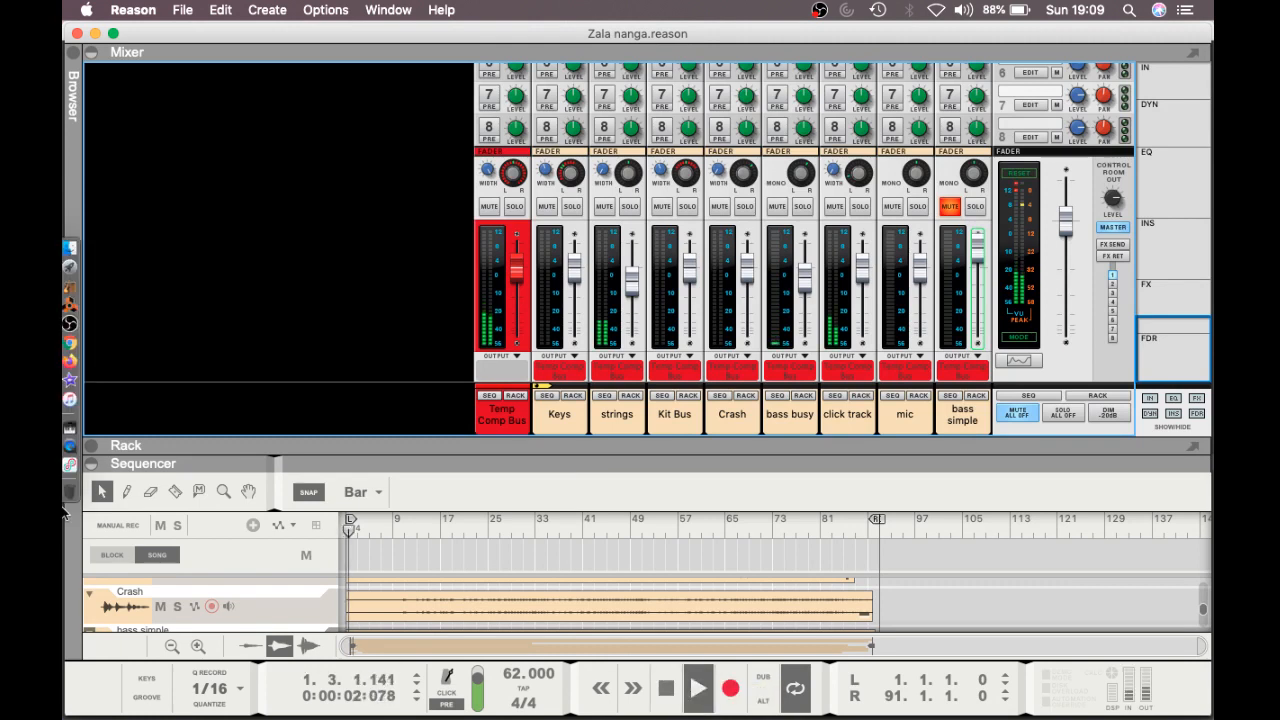
left_click(92, 468)
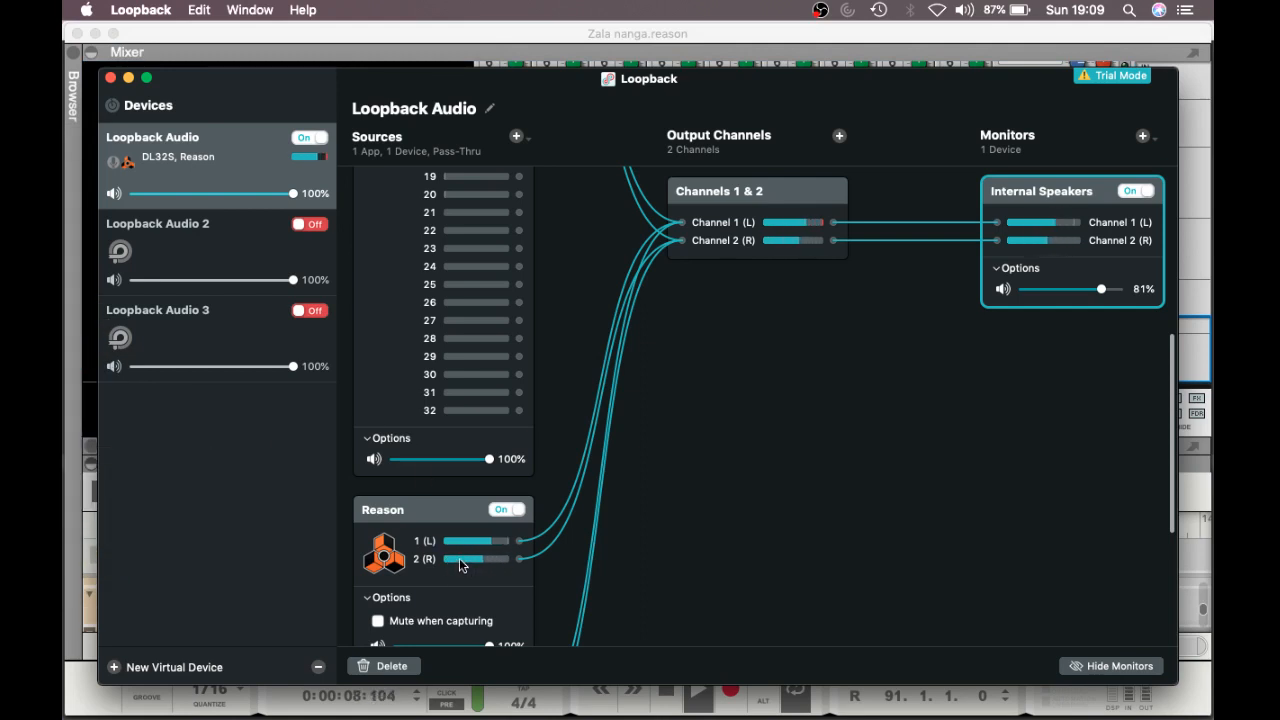
Check the DL32S and Reason source levels and their routing to the output channels, and briefly hide the monitors.
scroll(459, 560, "down", 3)
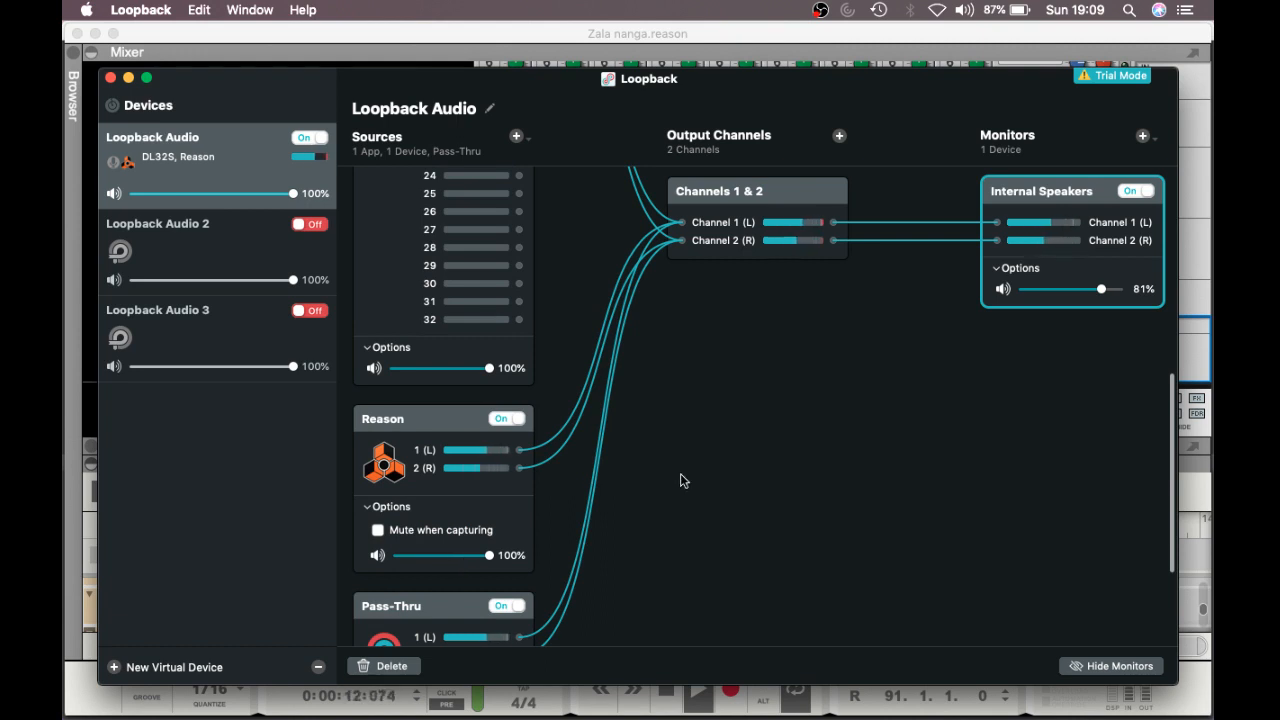
scroll(680, 481, "up", 10)
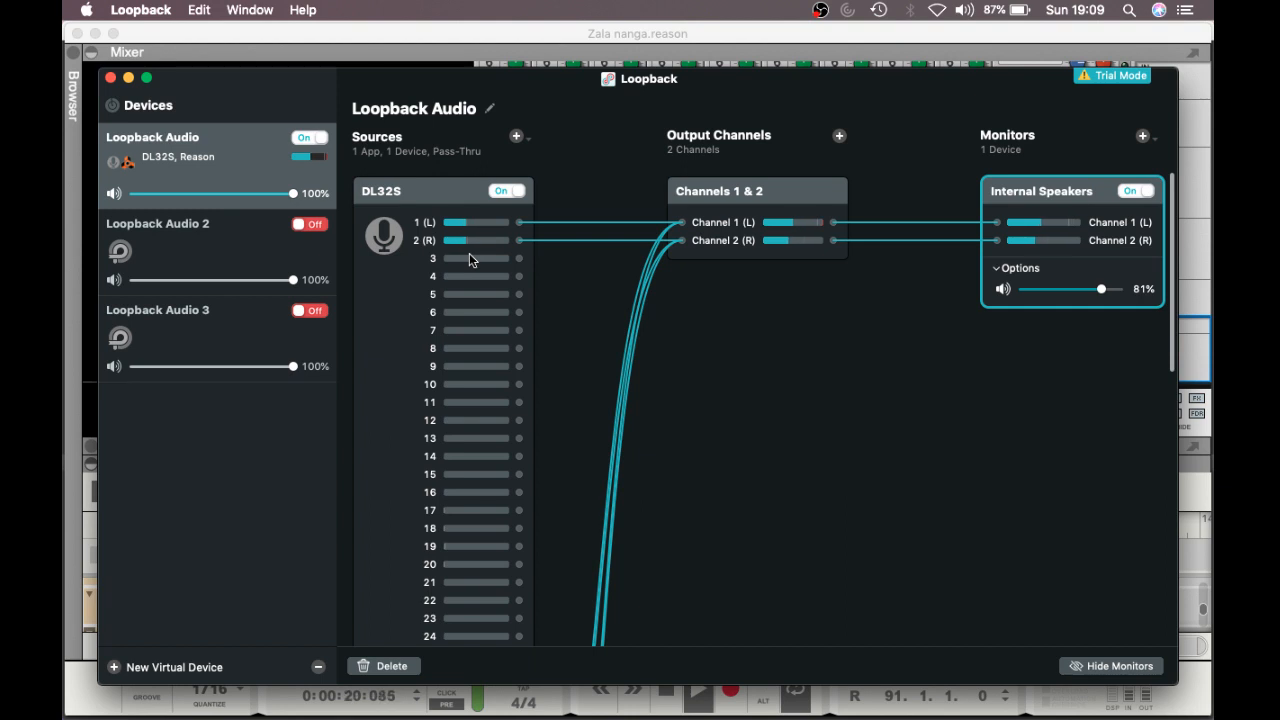
scroll(469, 258, "down", 8)
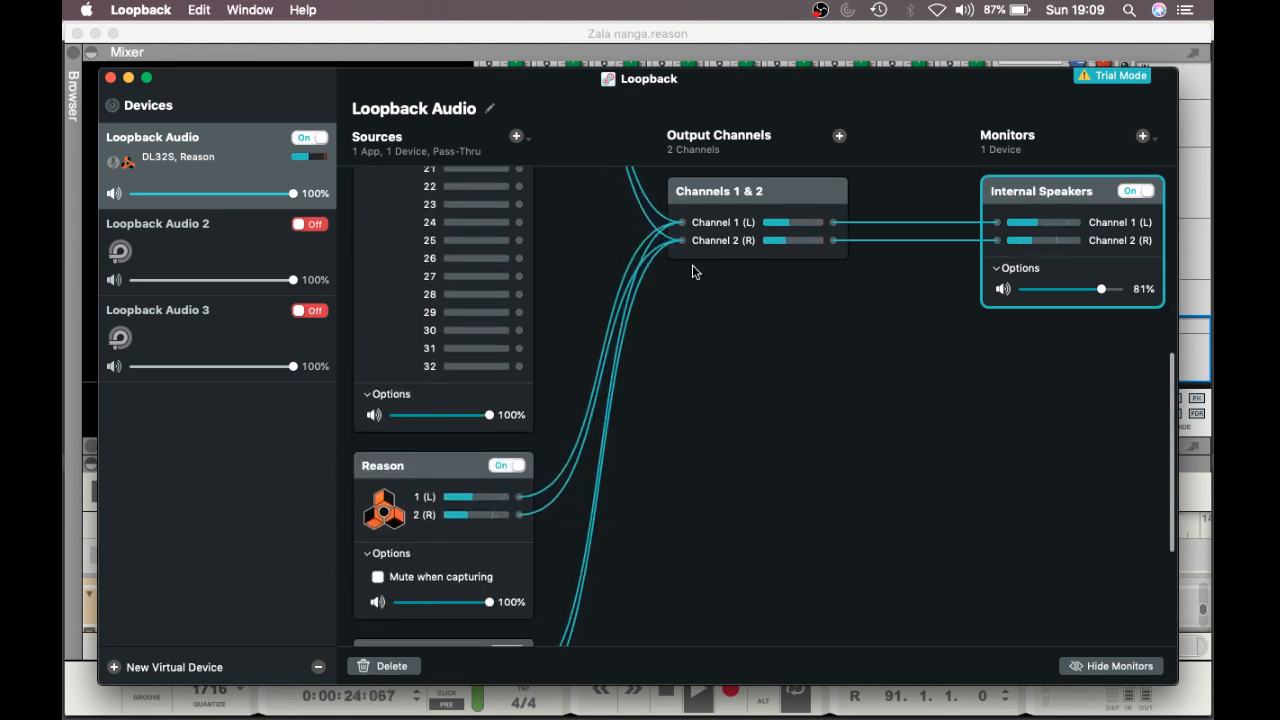
scroll(453, 521, "up", 3)
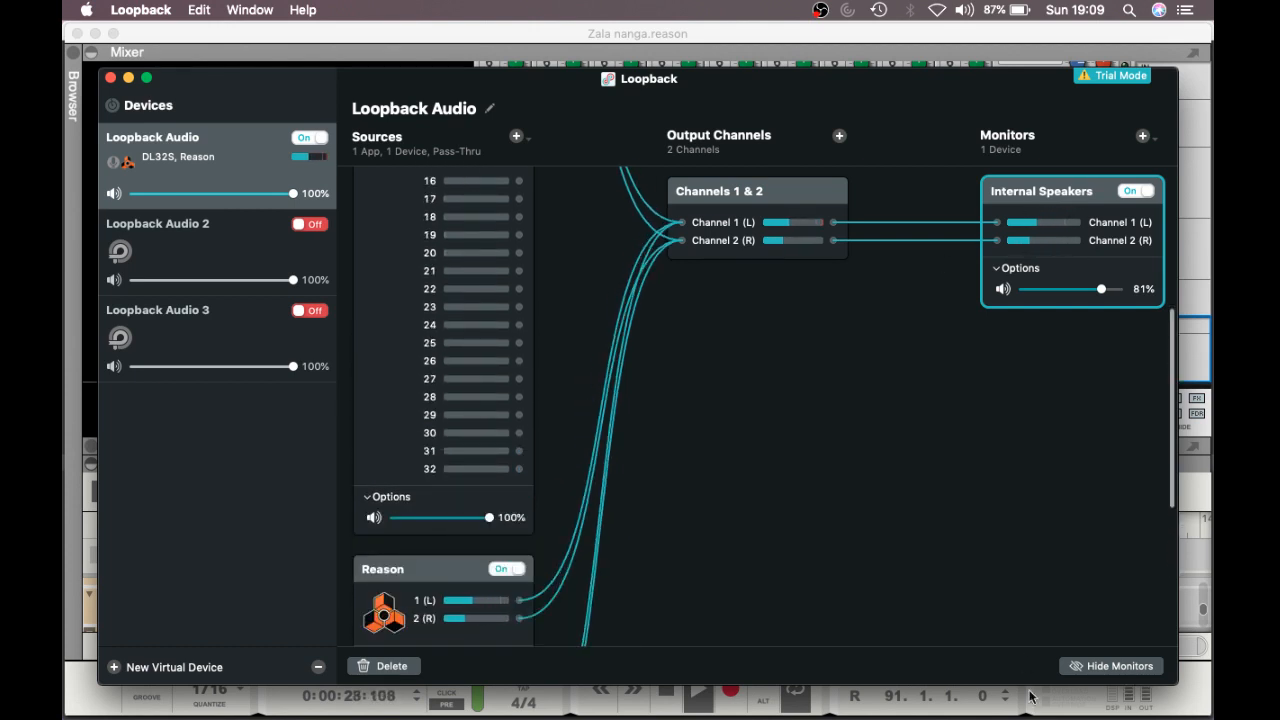
left_click(1094, 667)
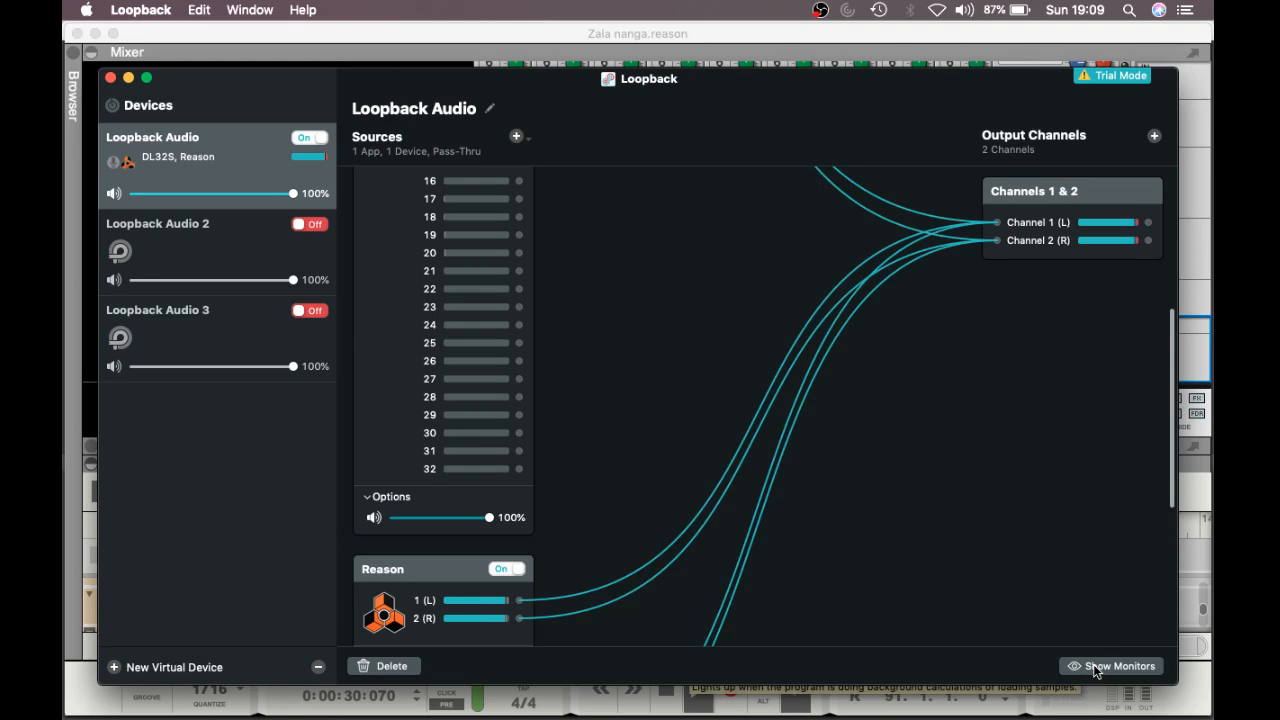
left_click(1094, 667)
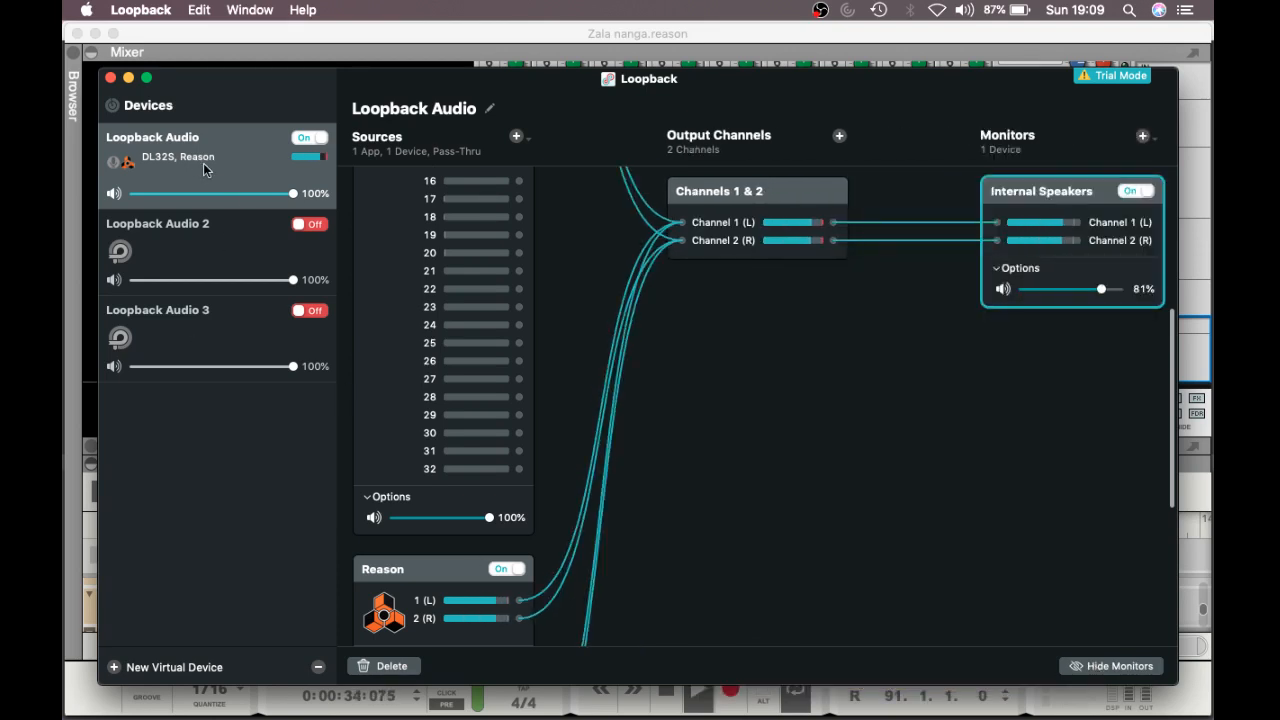
Set the Loopback Audio 2 volume to 51%, and return to Reason to stop the song.
left_click(217, 280)
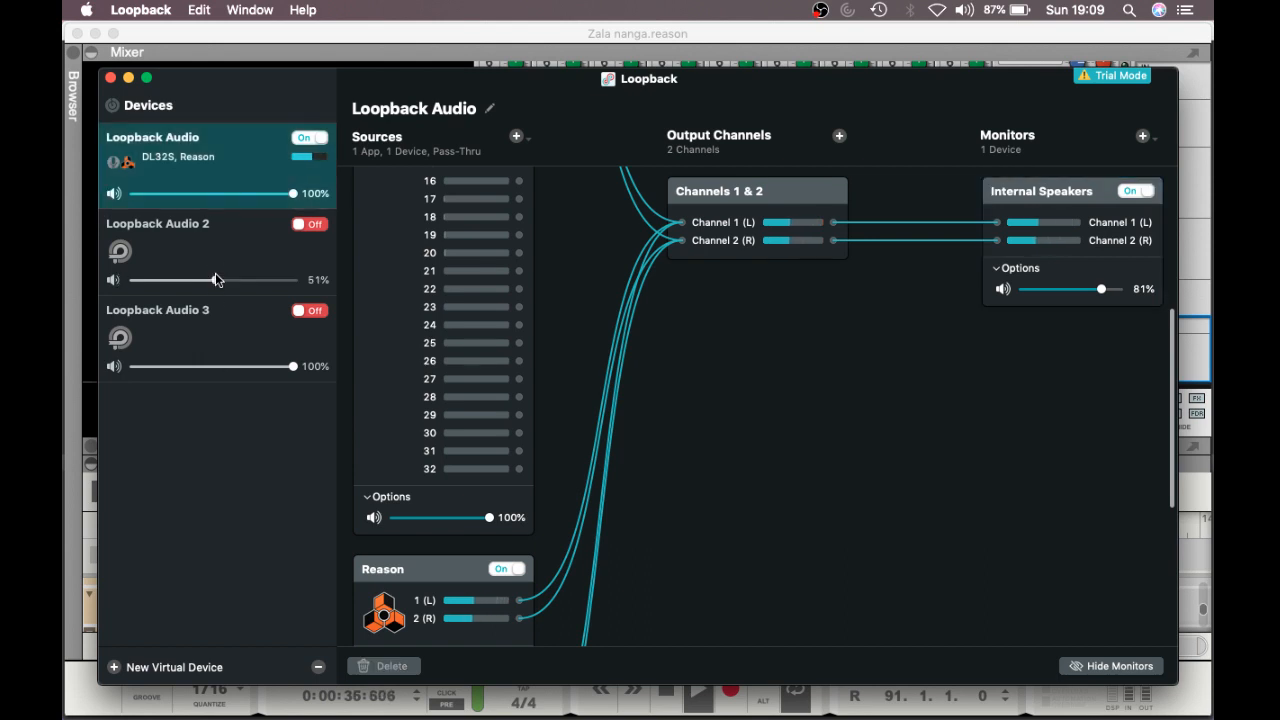
left_click(129, 79)
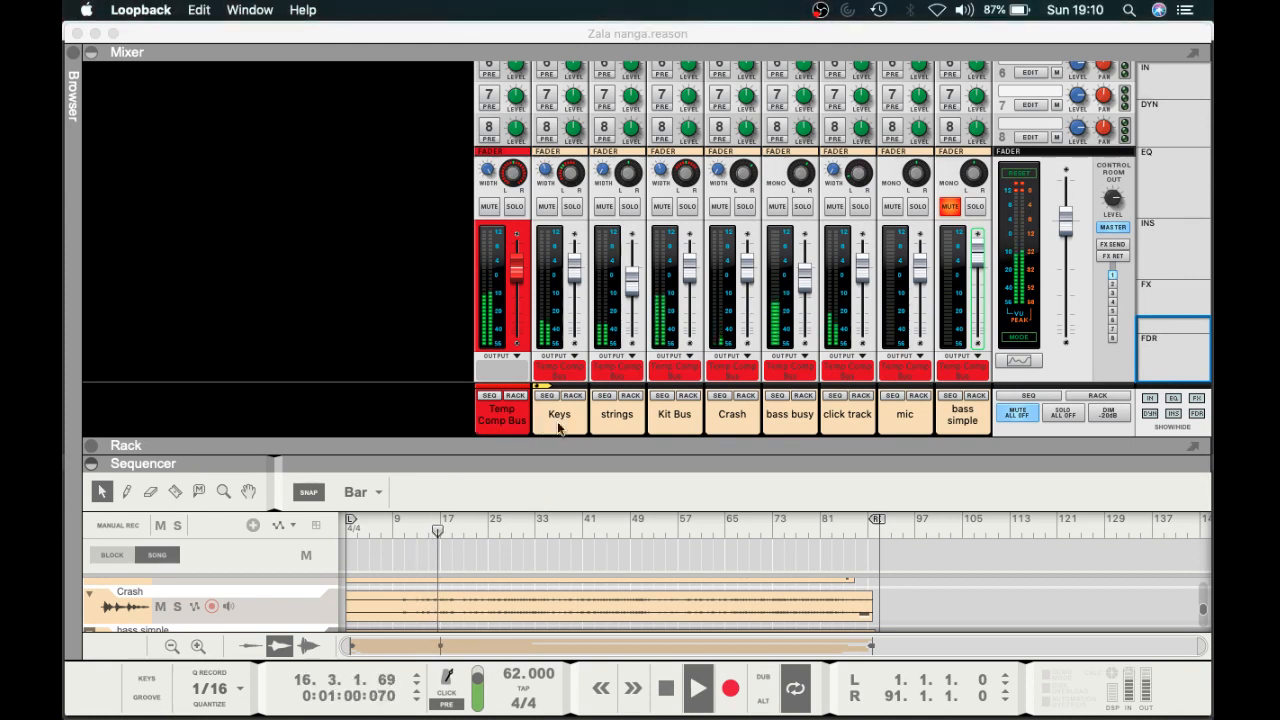
left_click(670, 696)
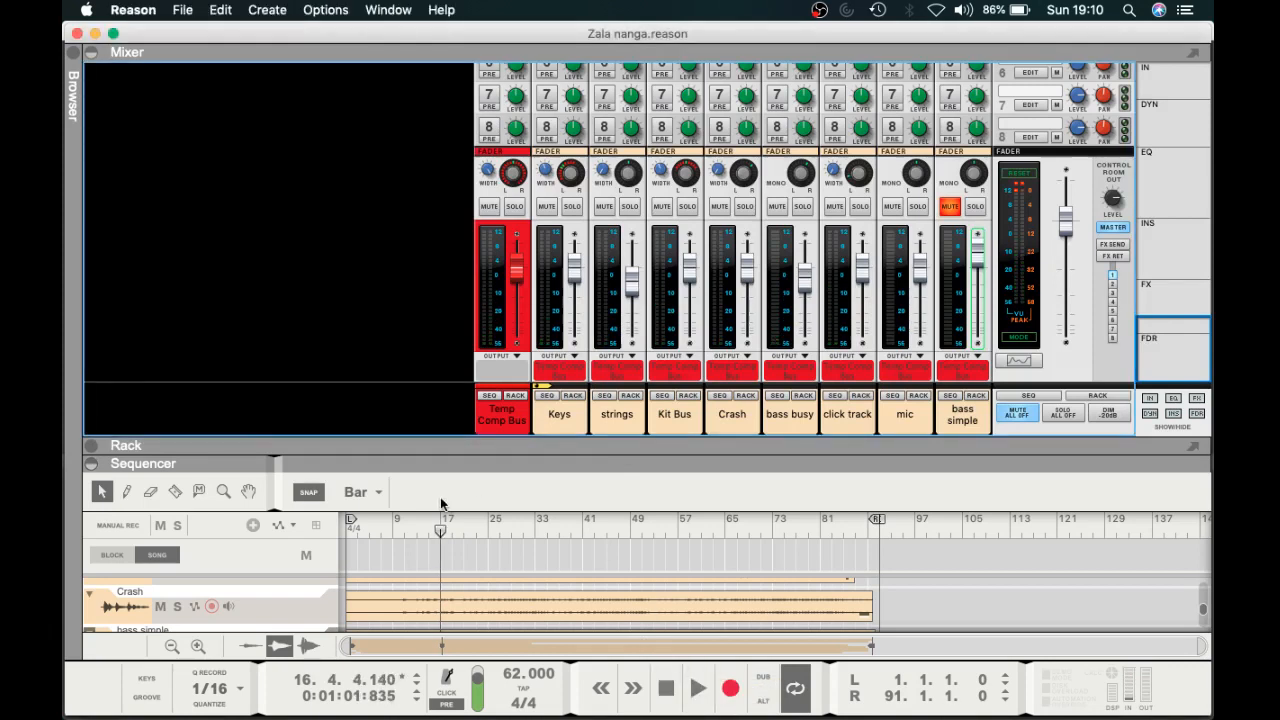
Bring up Loopback for another look at the virtual device, and switch back to Reason to resume the song.
mouse_move(64, 330)
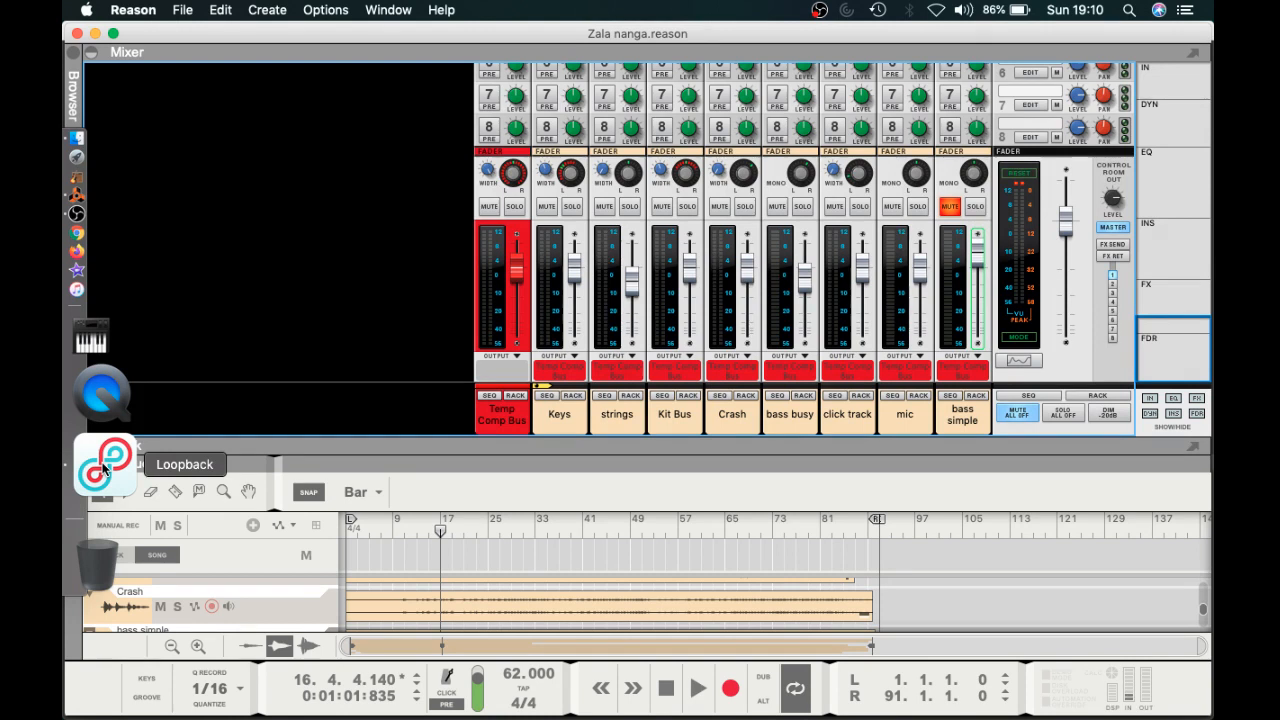
left_click(102, 462)
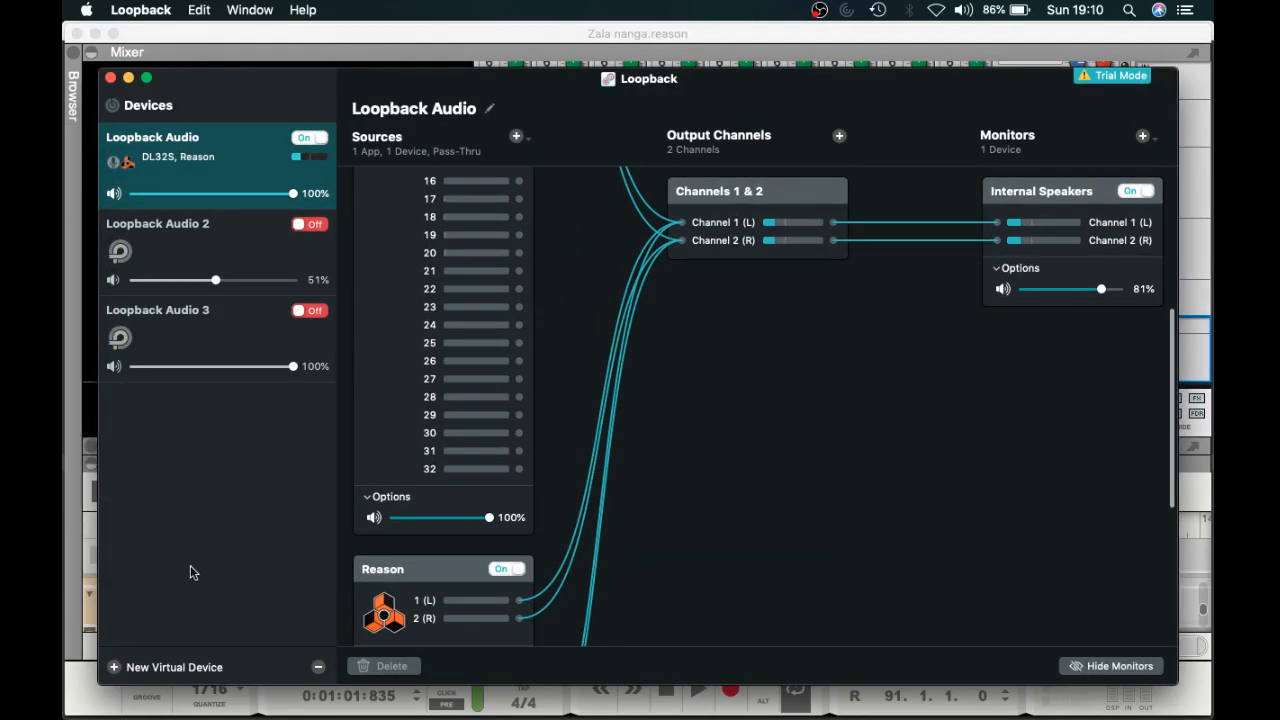
left_click(148, 697)
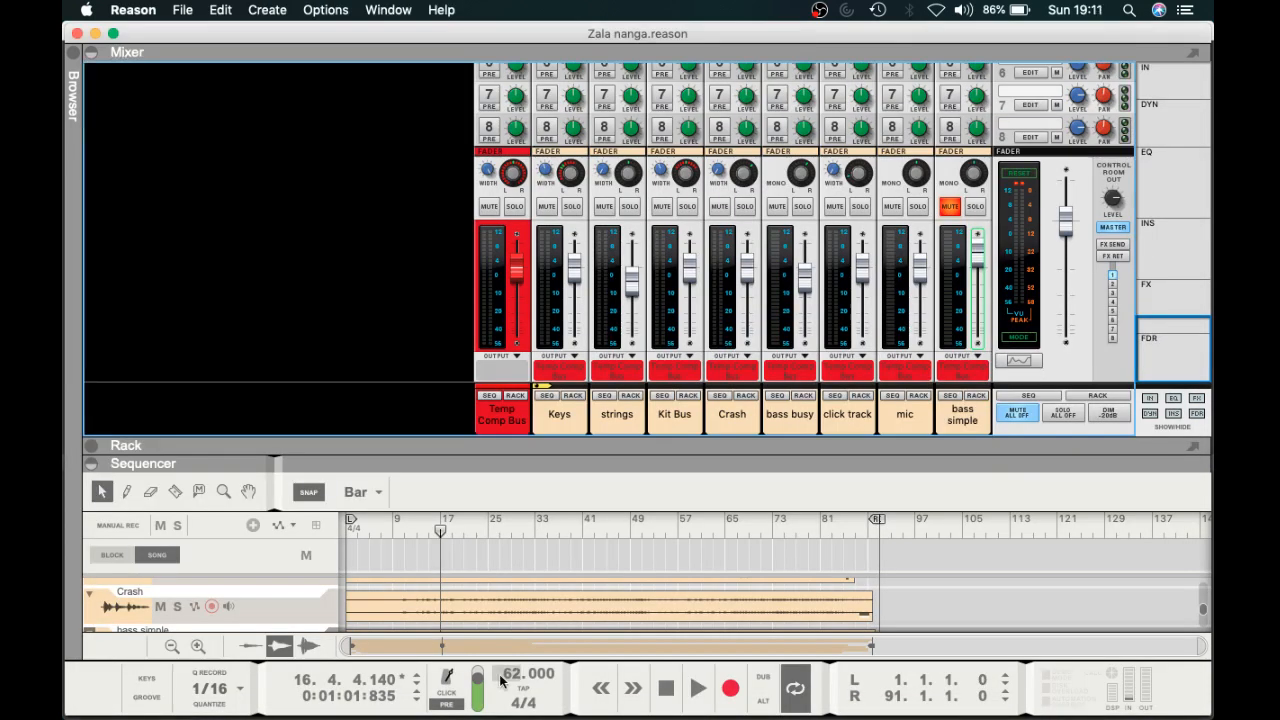
left_click(700, 686)
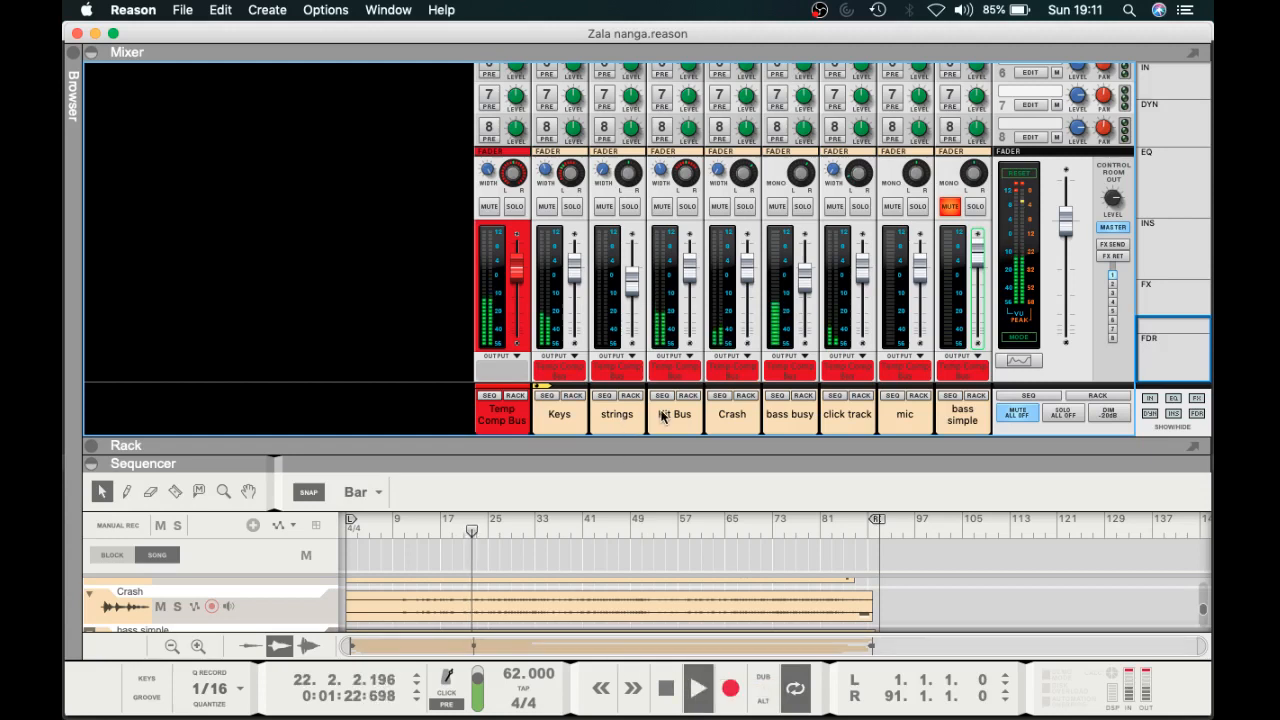
Look through the mixer's channel strips and view the Spectrum EQ curves for the strings, Kit Bus and Crash channels.
scroll(659, 252, "up", 10)
scroll(659, 252, "down", 6)
scroll(659, 252, "down", 5)
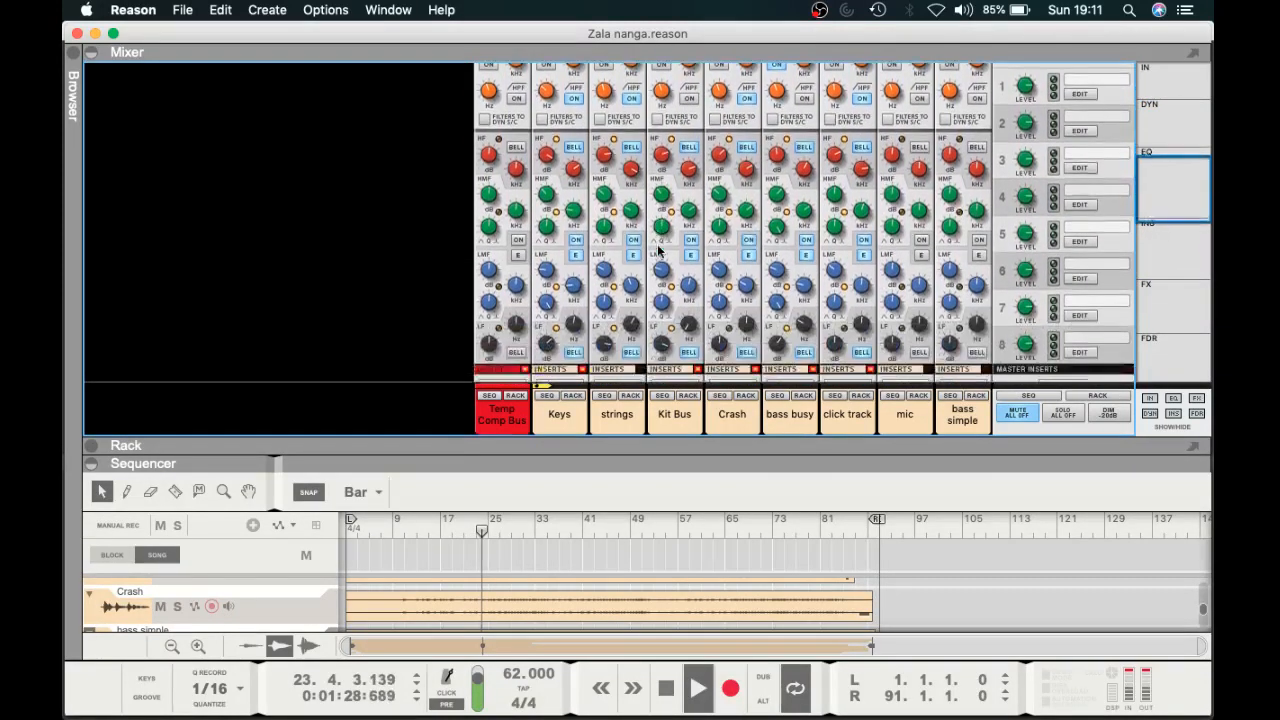
scroll(659, 252, "up", 7)
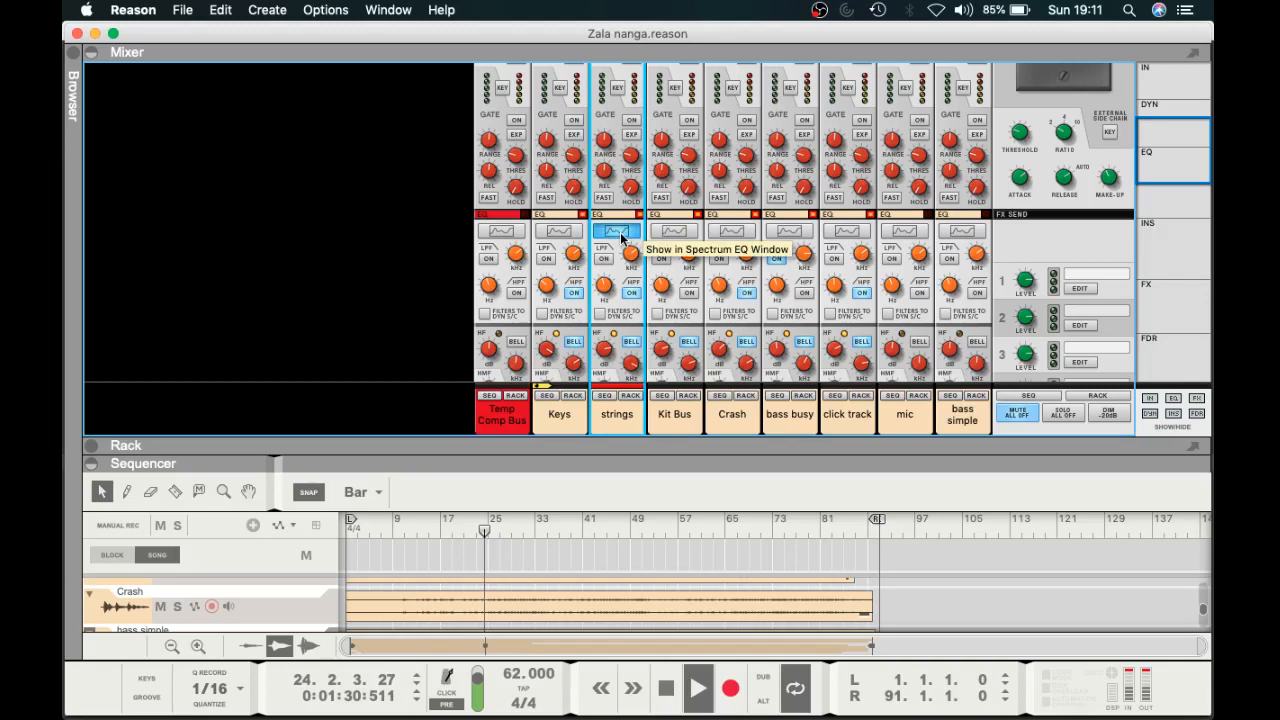
left_click(617, 232)
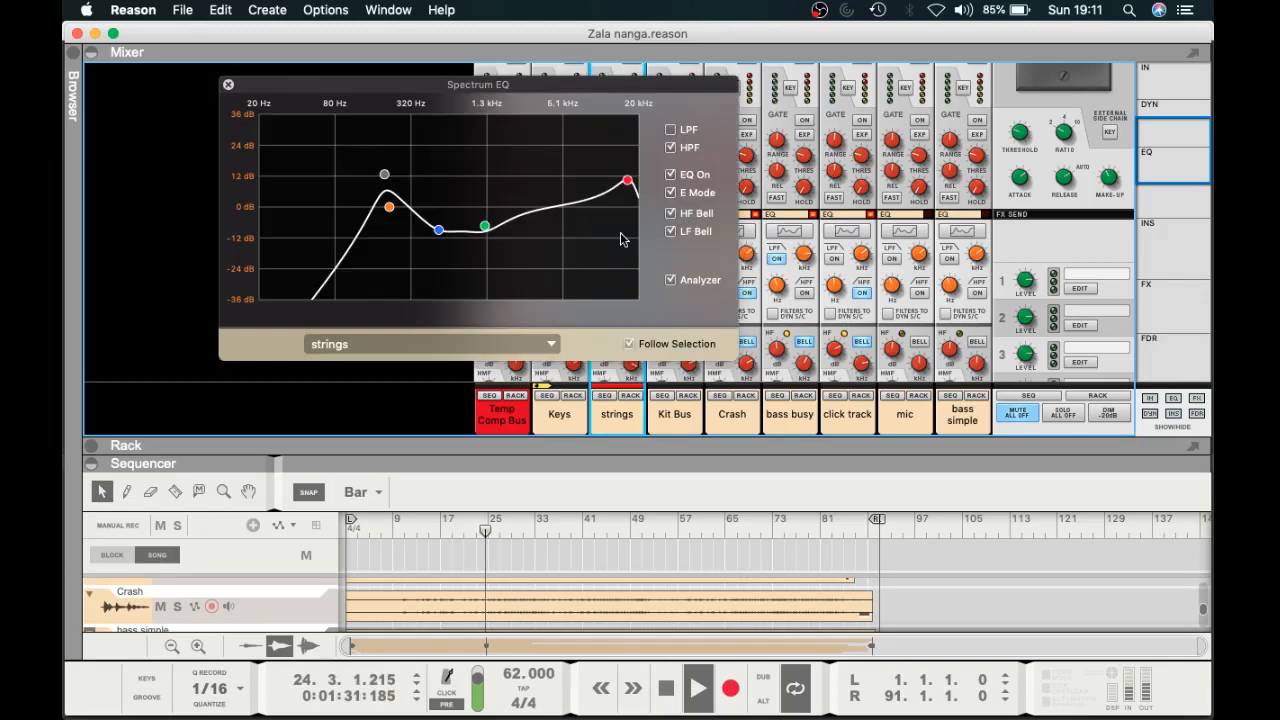
left_click(676, 414)
left_click(732, 414)
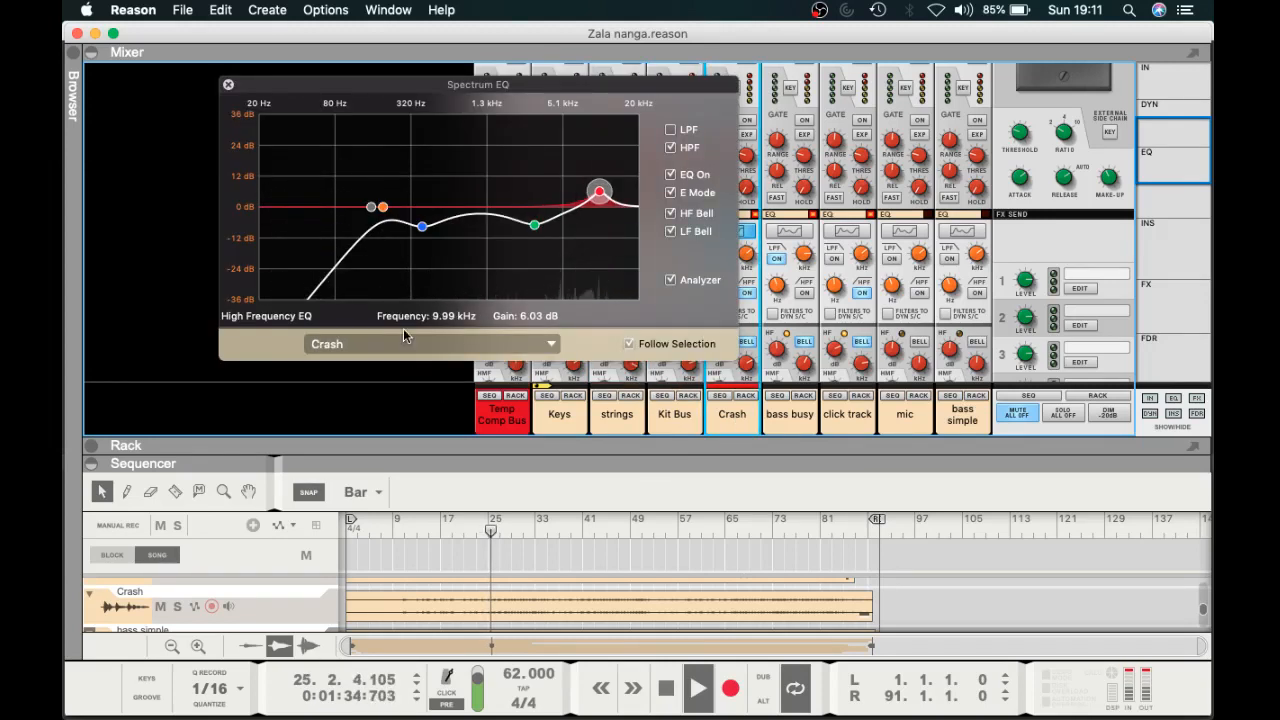
left_click(228, 84)
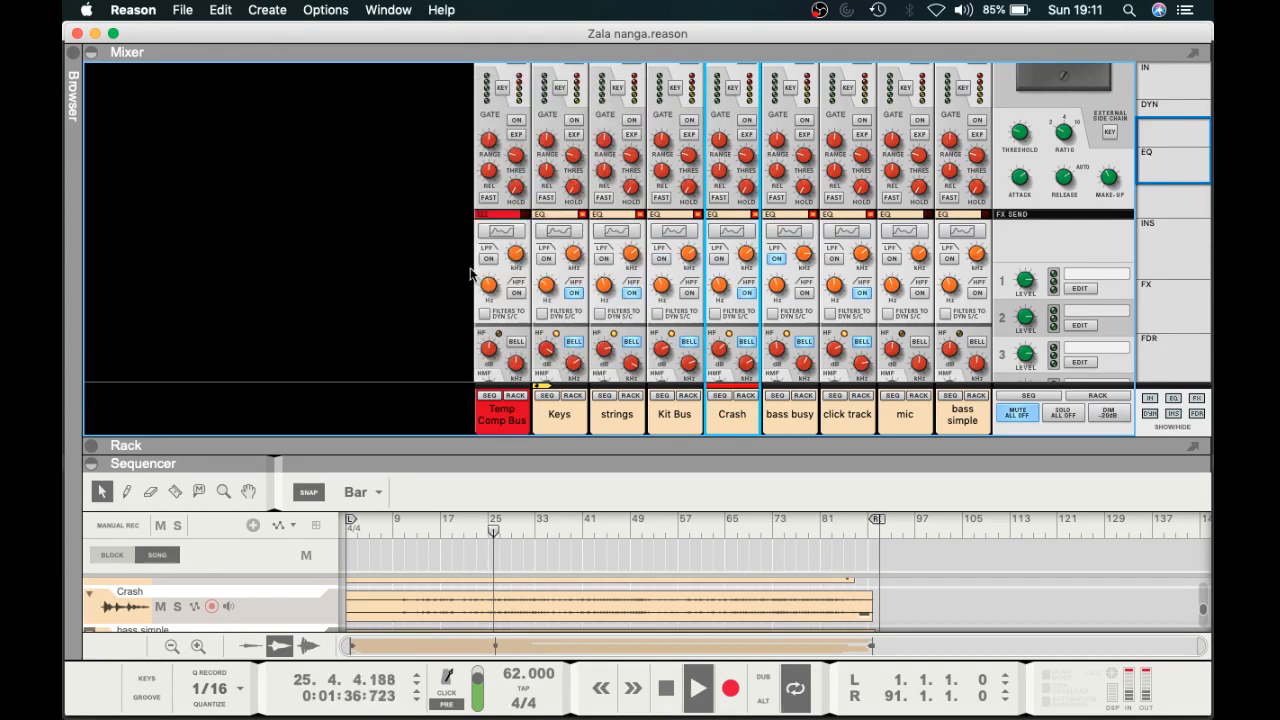
Switch from the mixer to the rack and collapse the sequencer so the rack fills the window.
scroll(470, 275, "down", 5)
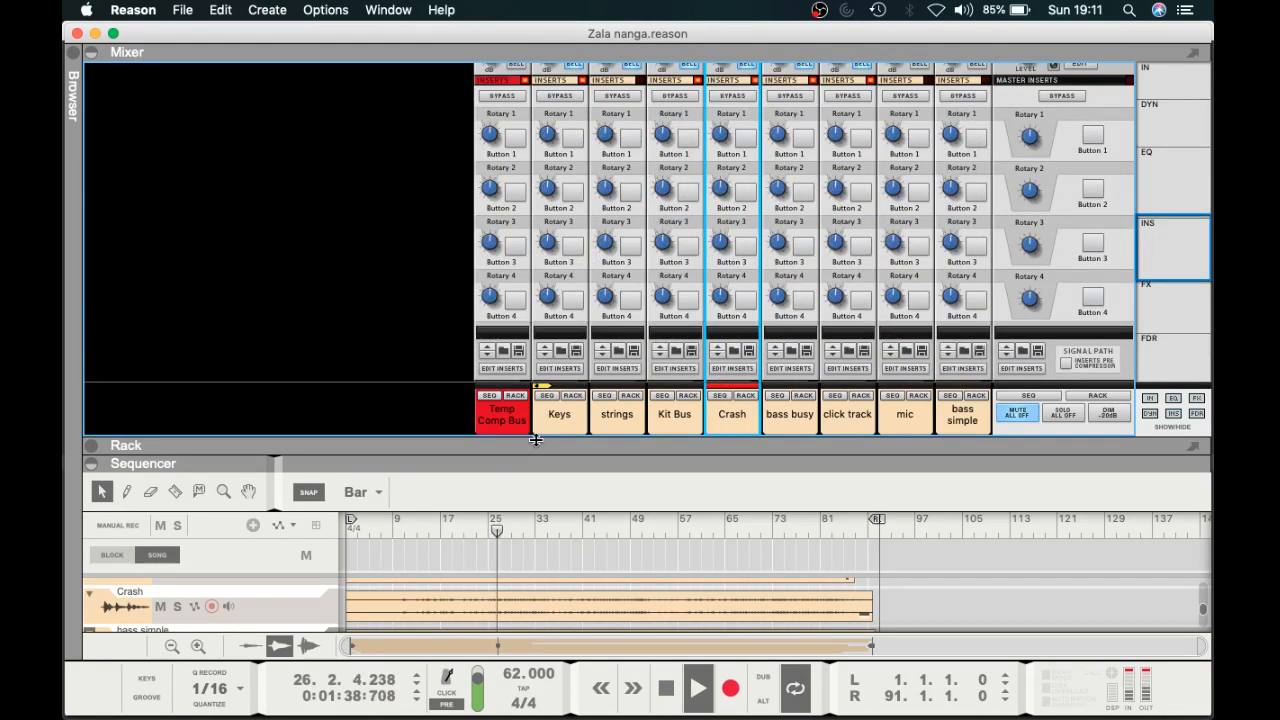
left_click(536, 441)
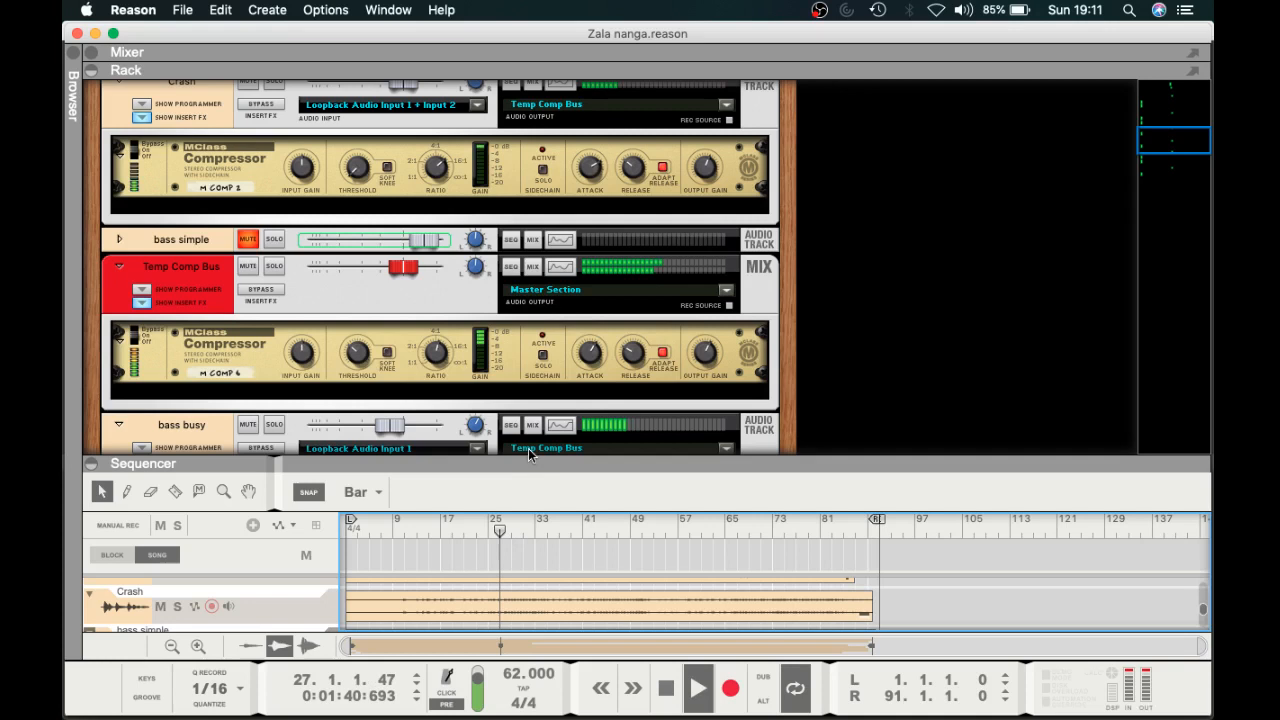
left_click(526, 464)
scroll(388, 436, "up", 1)
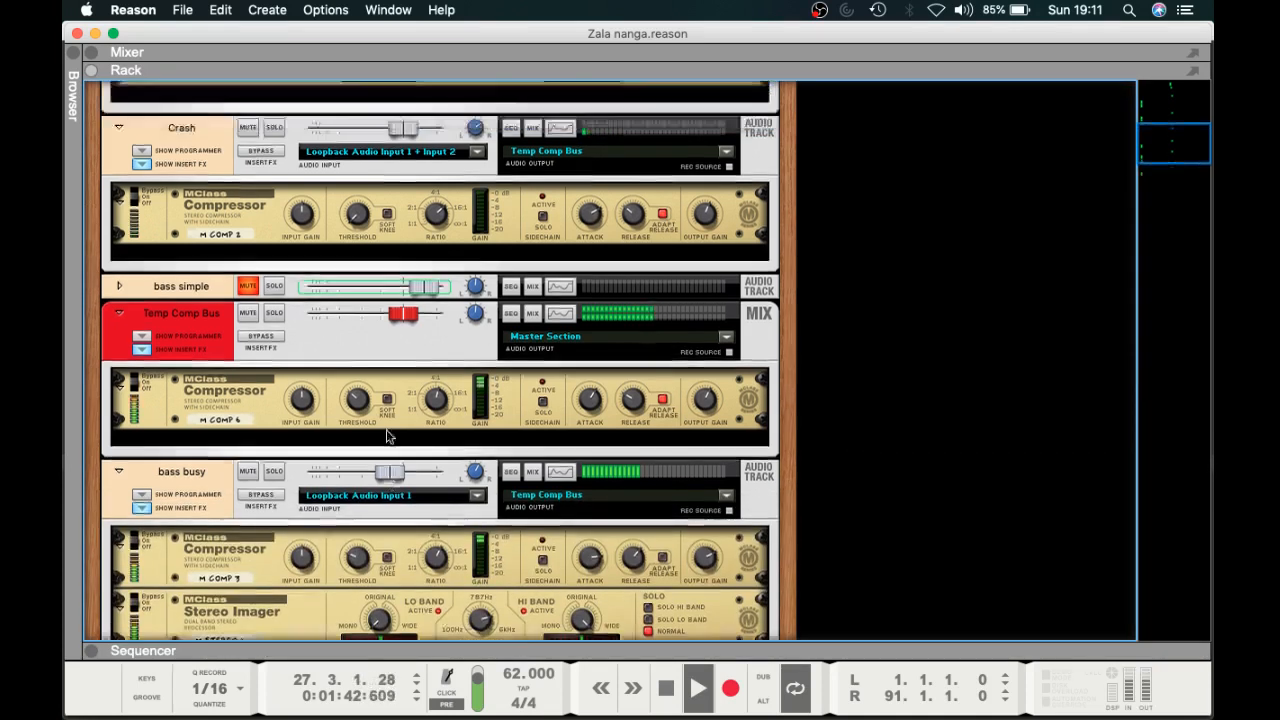
Examine the rack from the Master Section to the bass busy track, including each track's compressor and stereo imager inserts.
scroll(388, 436, "up", 10)
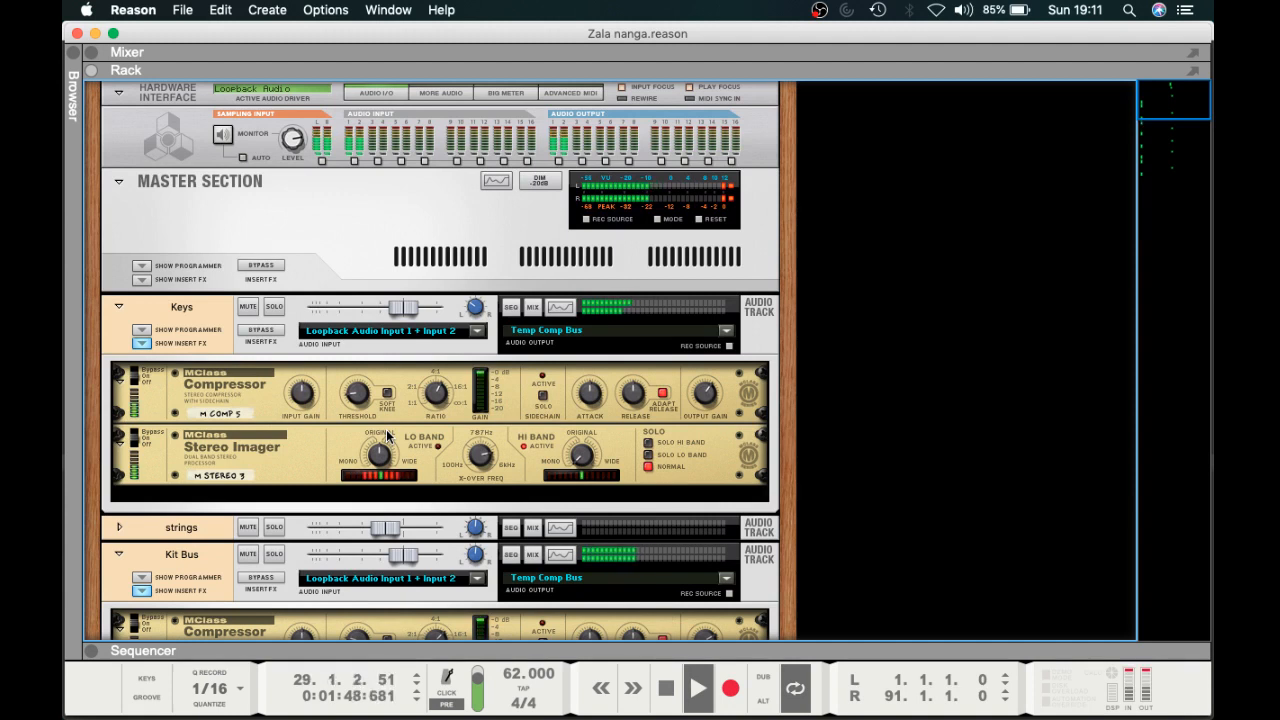
scroll(388, 436, "down", 1)
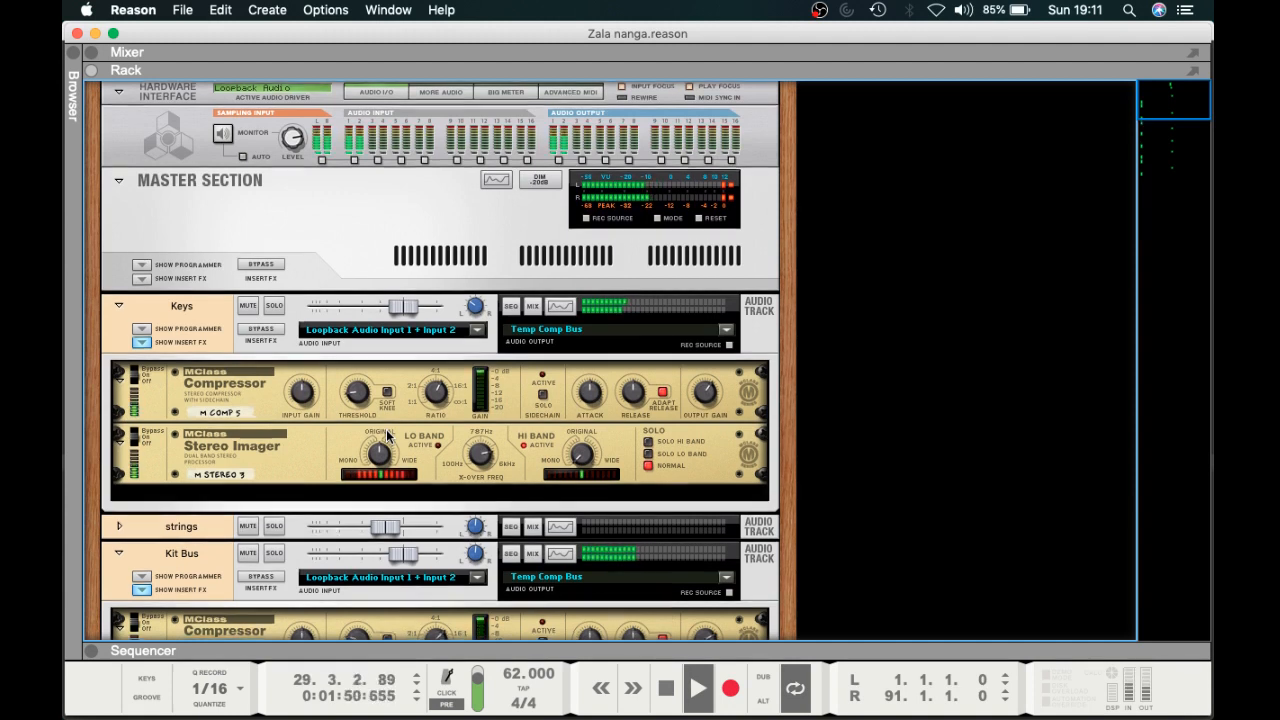
scroll(388, 436, "down", 5)
scroll(387, 435, "up", 3)
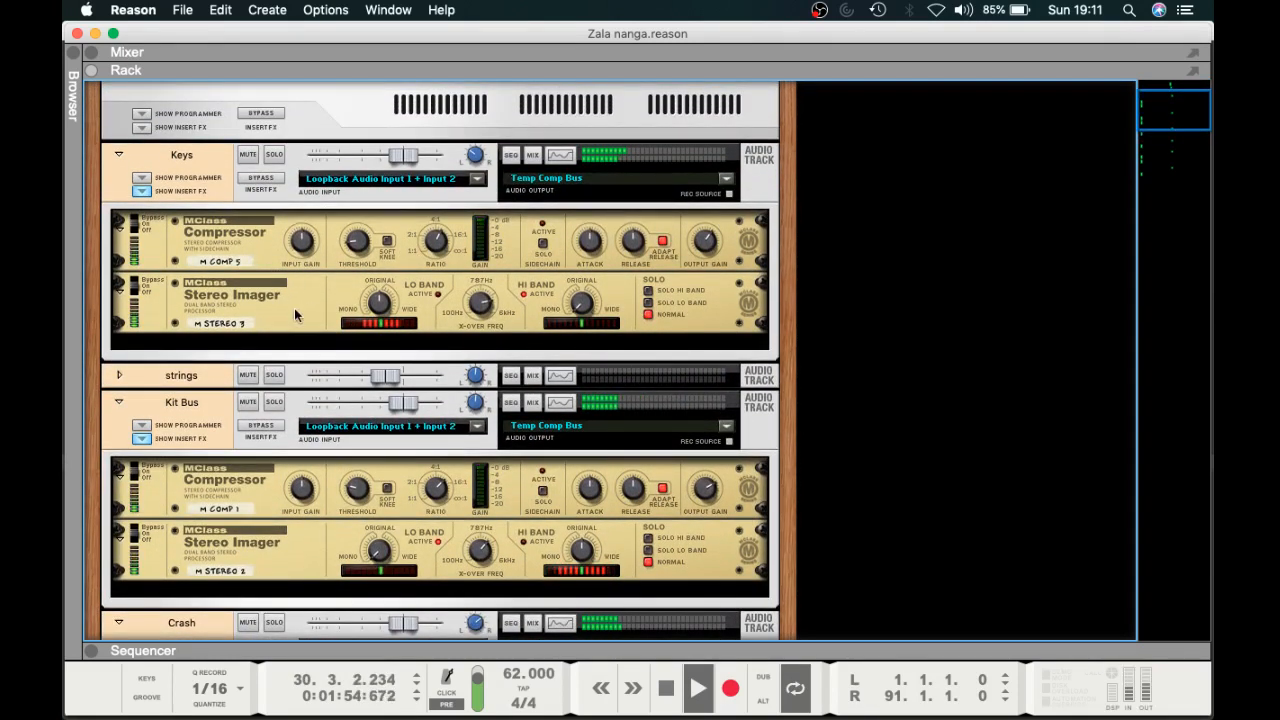
scroll(294, 263, "up", 2)
scroll(294, 263, "down", 2)
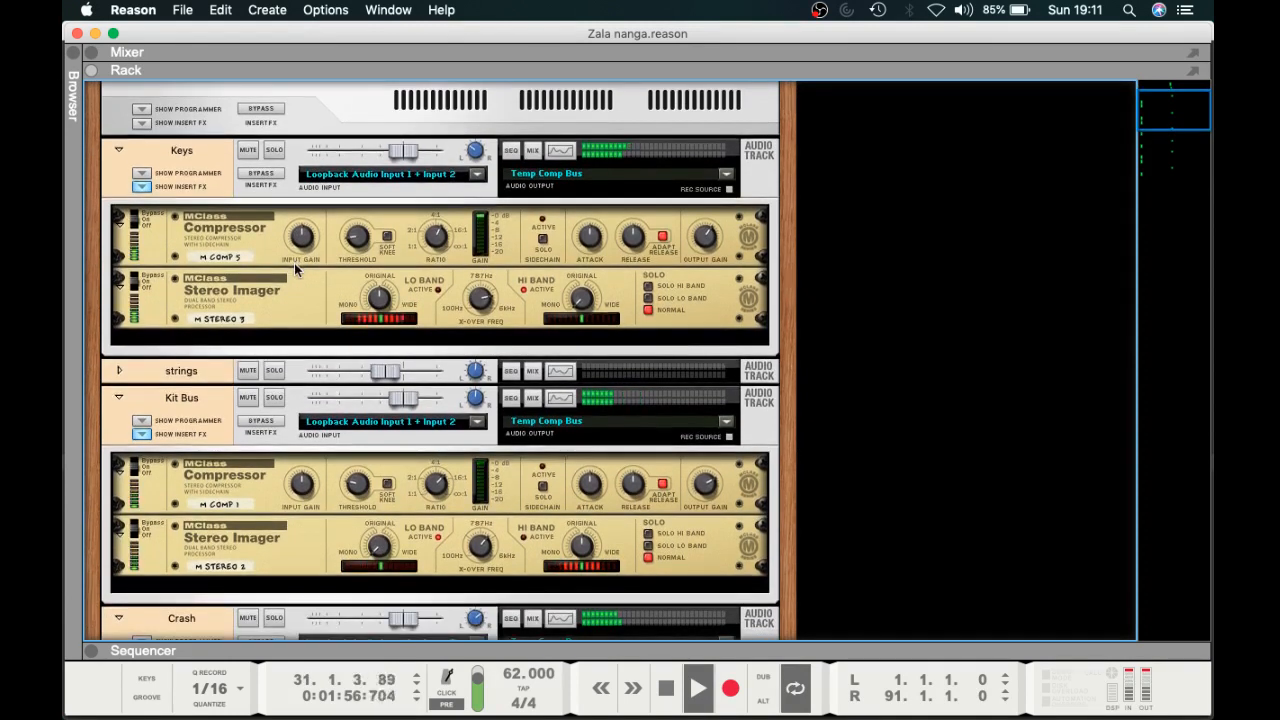
scroll(290, 280, "down", 3)
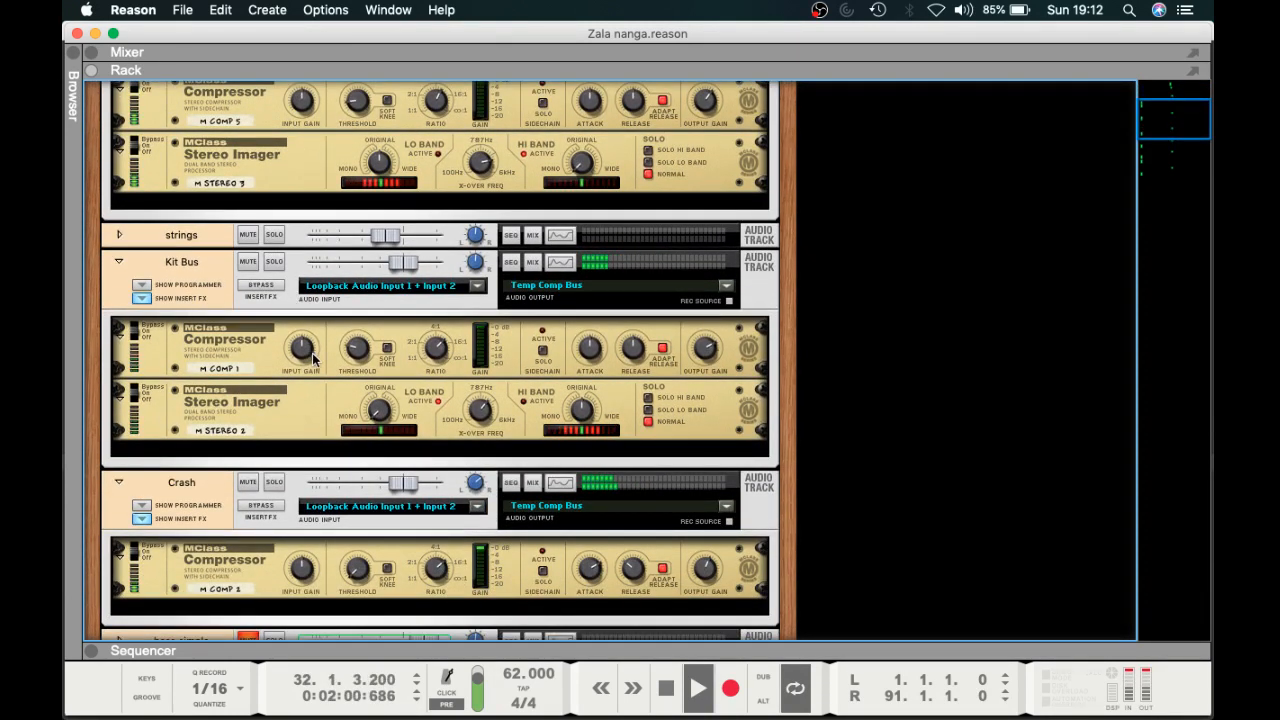
mouse_move(313, 358)
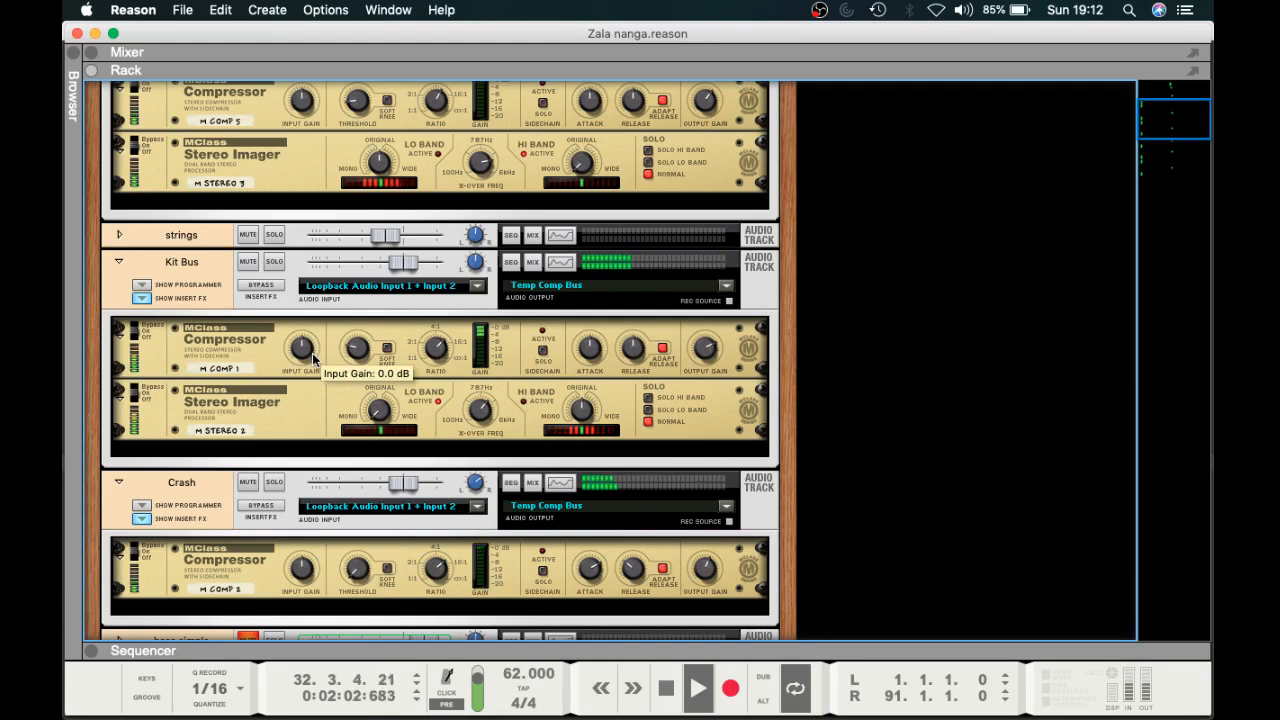
scroll(313, 358, "down", 2)
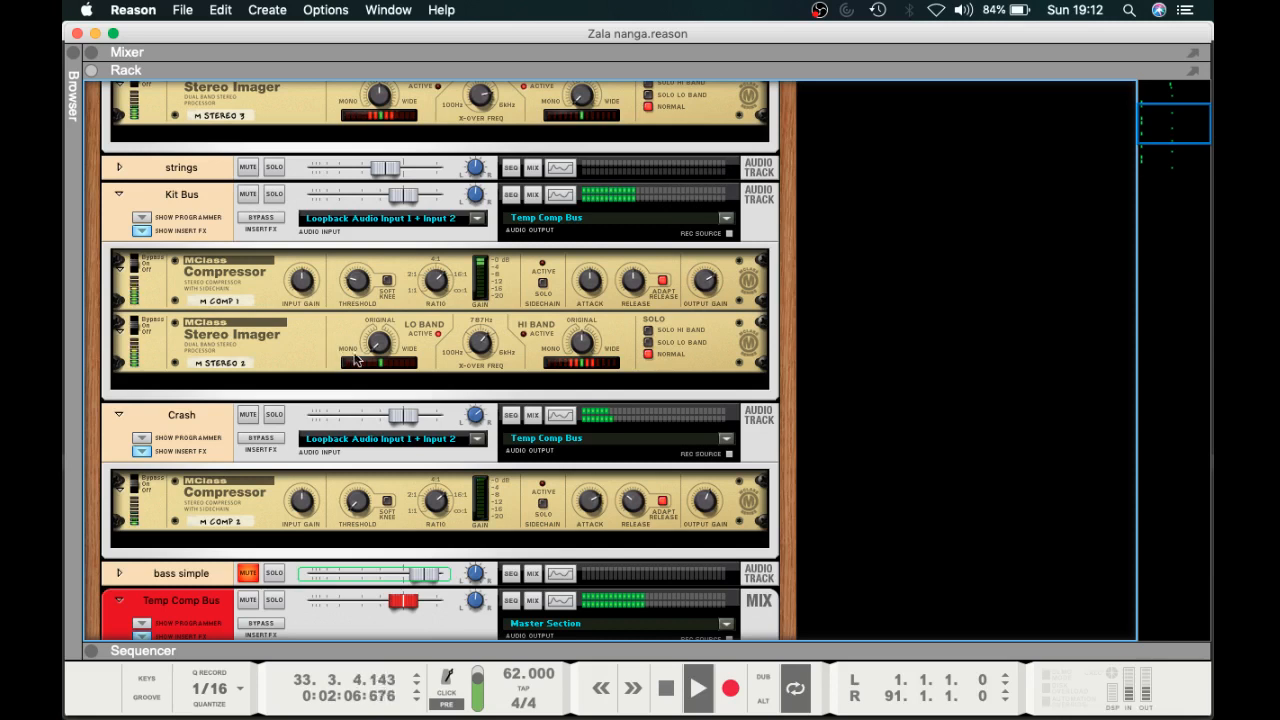
scroll(355, 358, "down", 3)
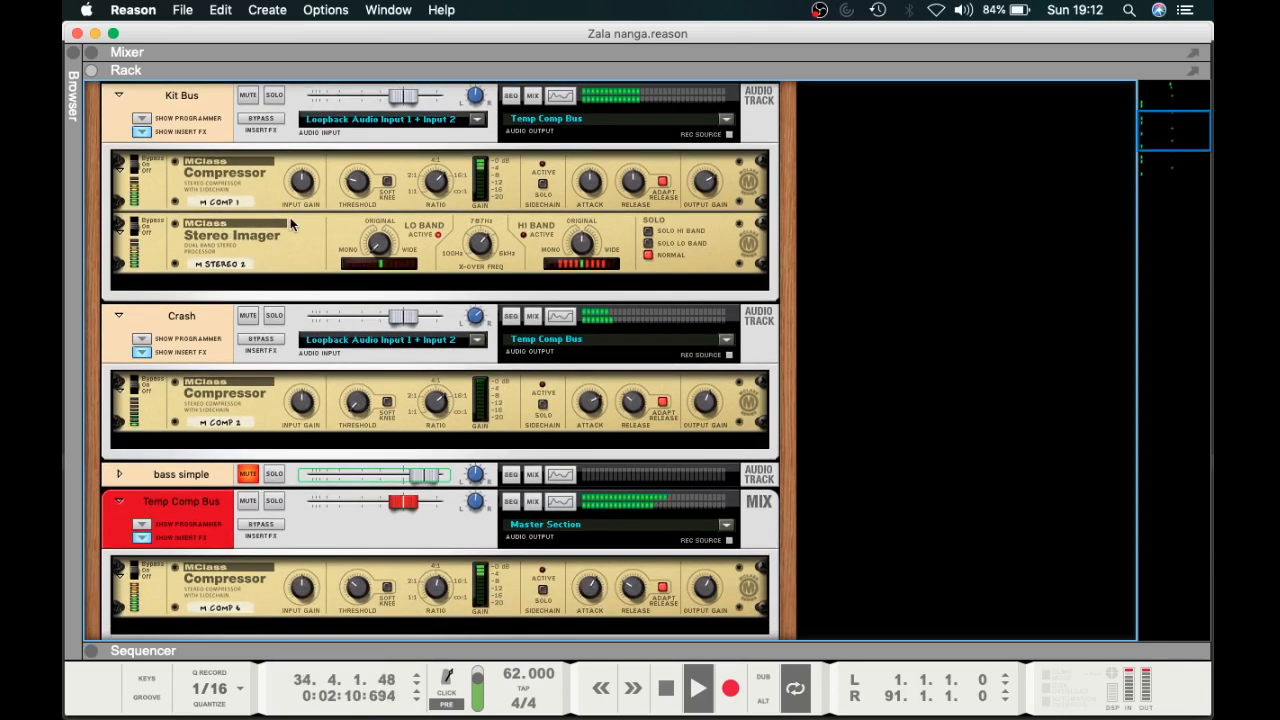
scroll(290, 218, "down", 8)
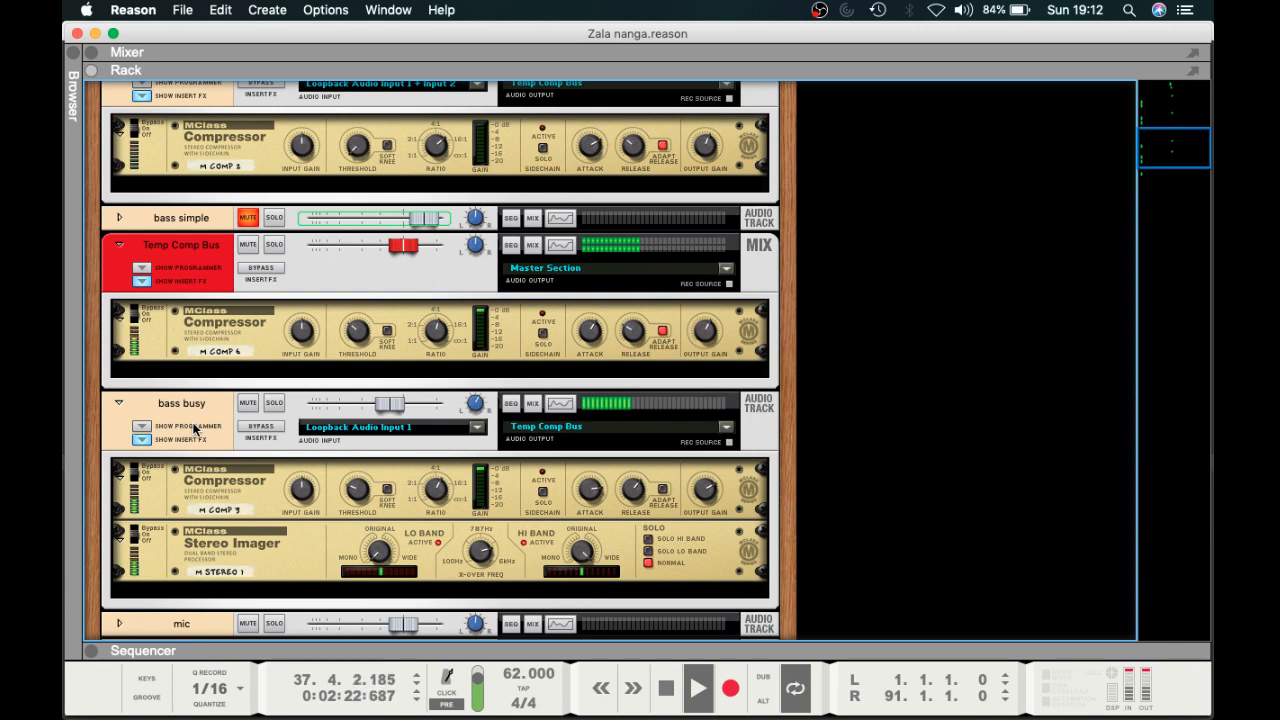
Mute bass busy and unmute bass simple to compare the two bass tracks, and restore their original mute states.
left_click(247, 403)
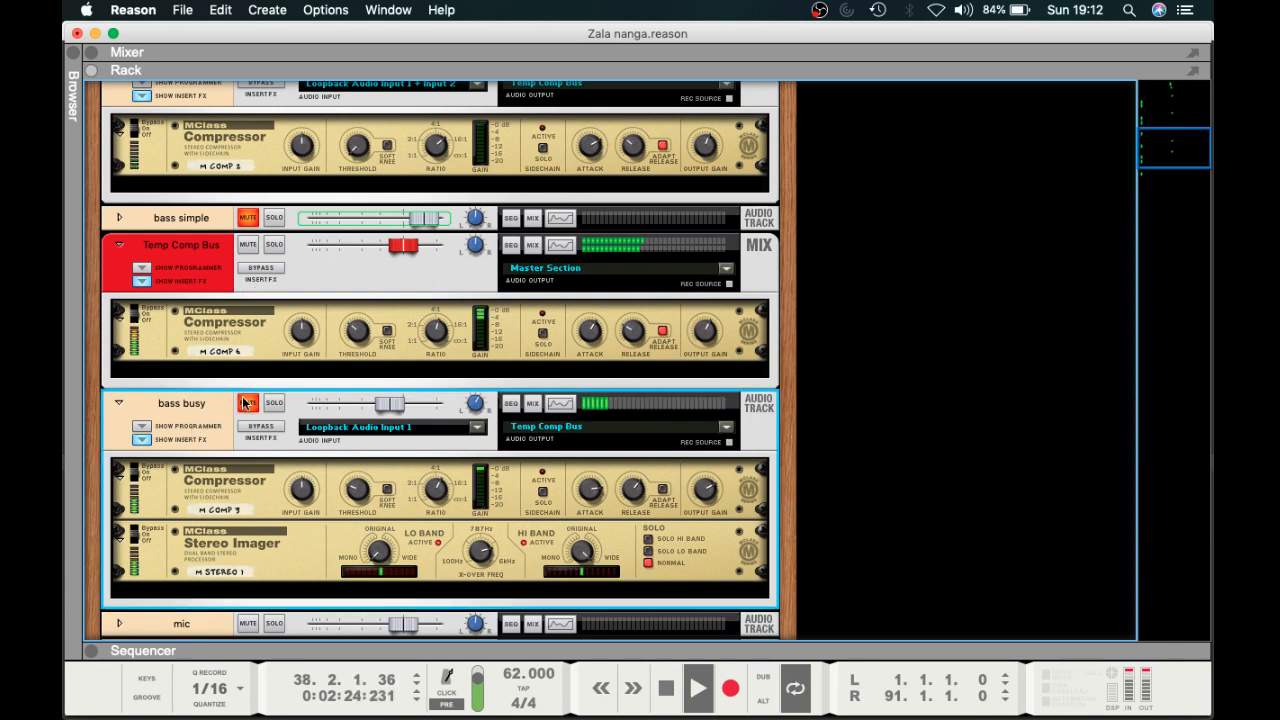
left_click(248, 218)
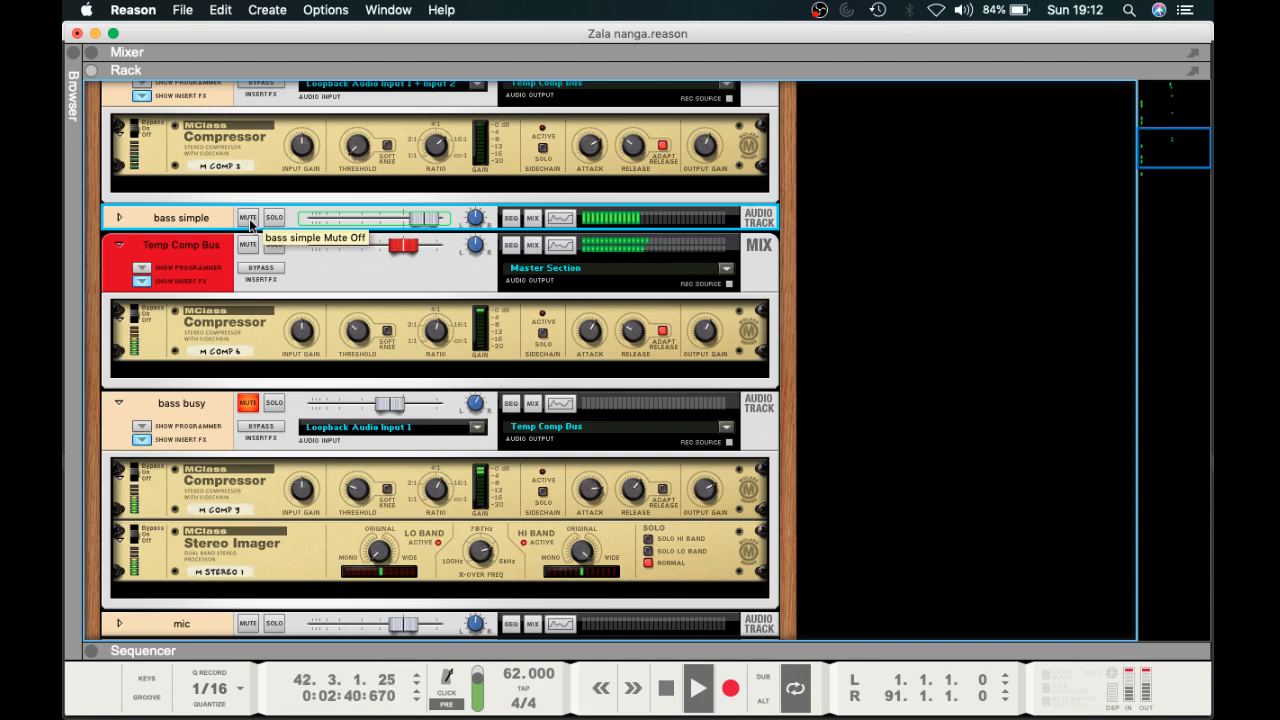
left_click(248, 218)
left_click(251, 405)
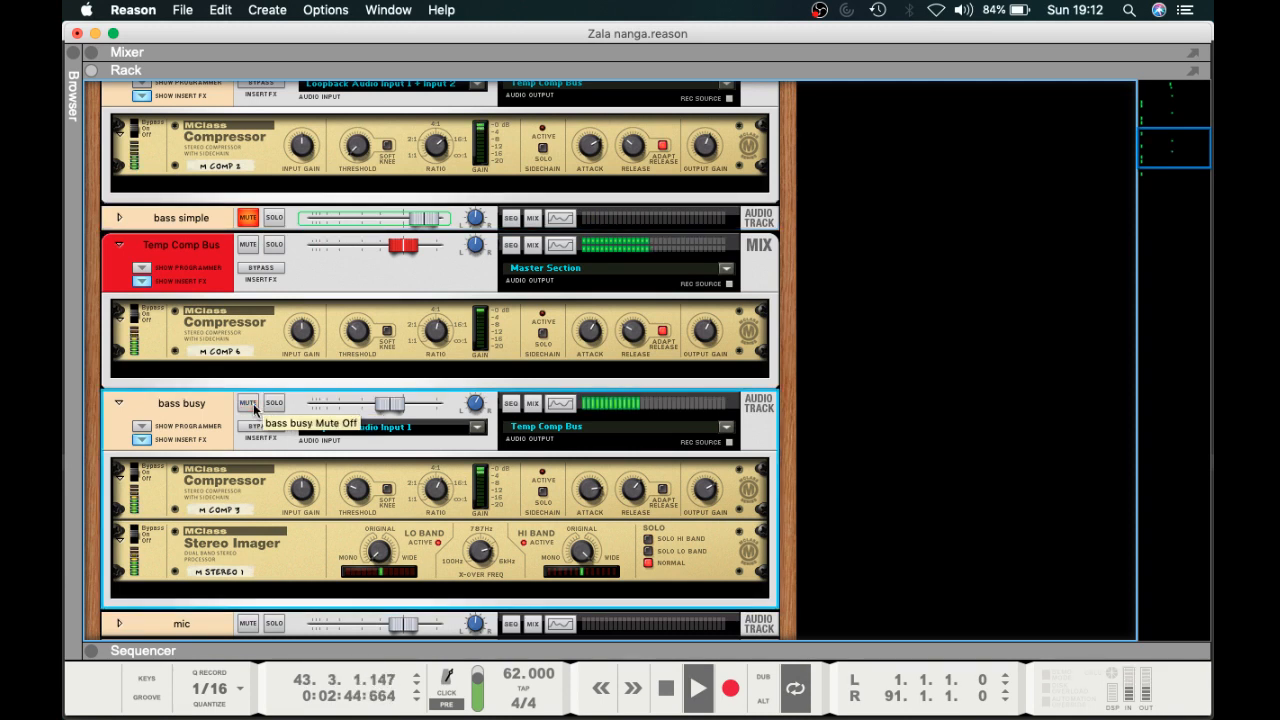
Solo the click track at the bottom of the rack to hear it alone, and turn its solo off again.
scroll(254, 408, "down", 5)
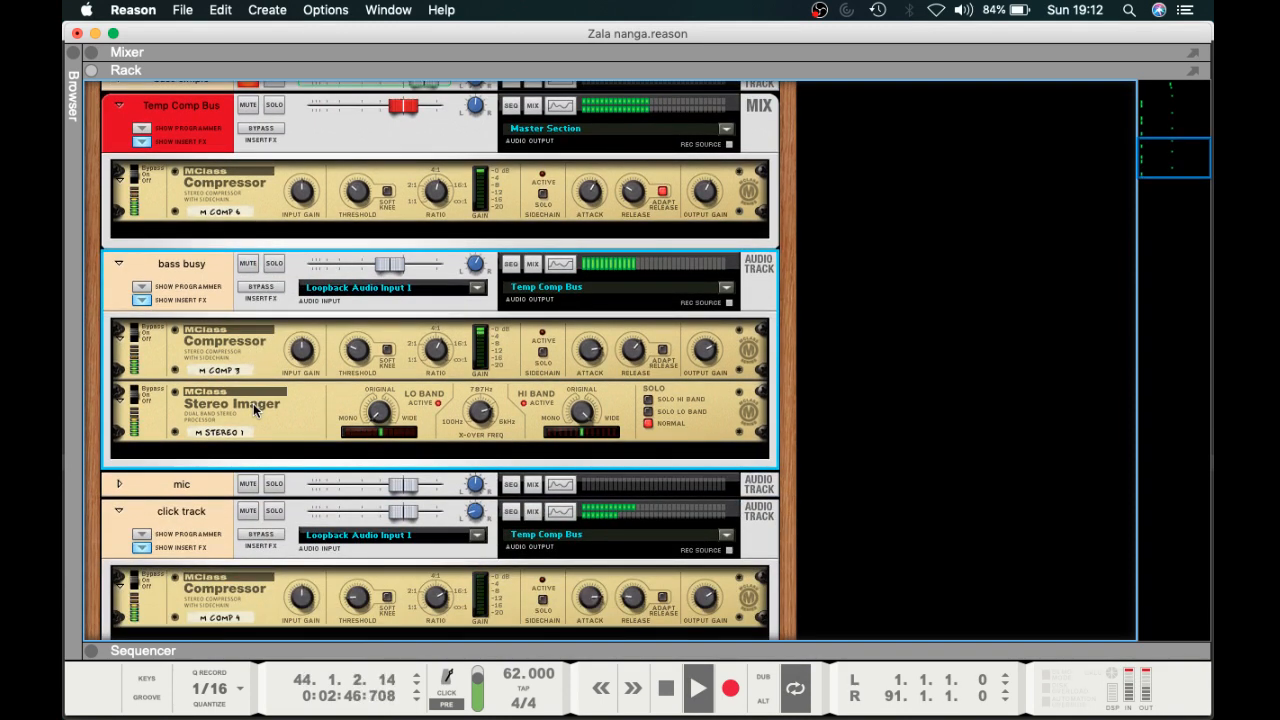
scroll(217, 447, "down", 3)
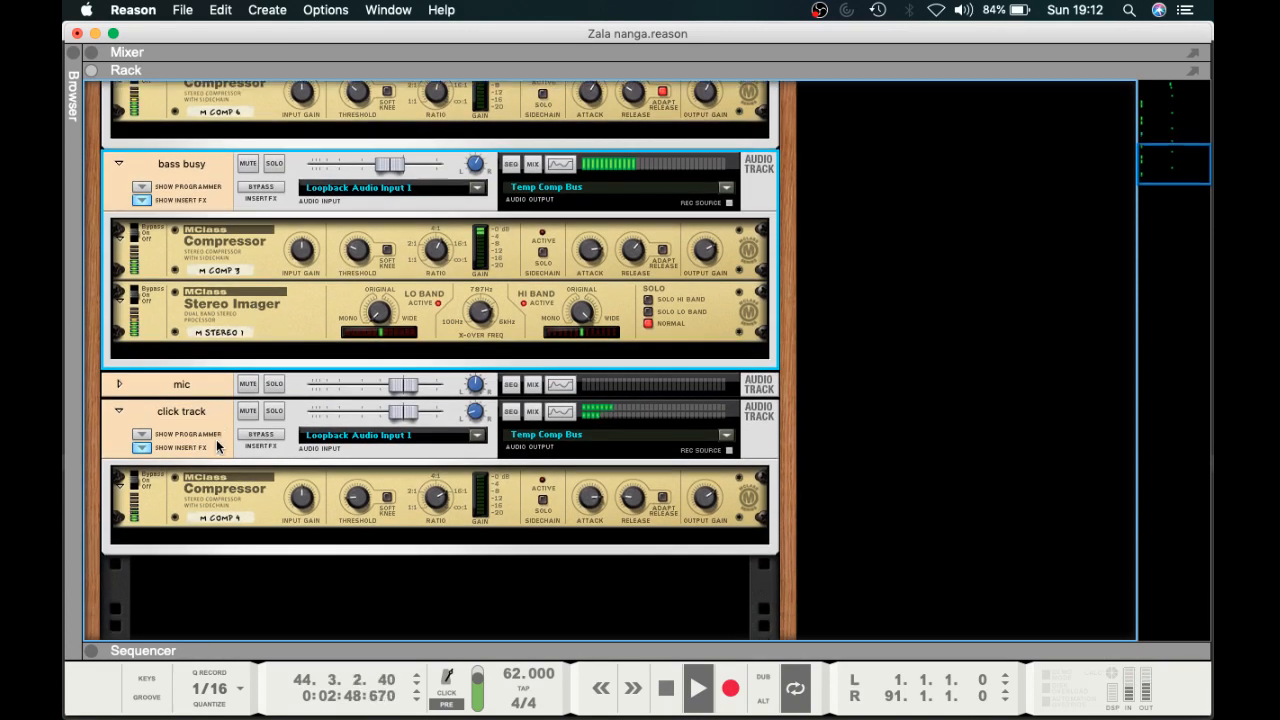
scroll(217, 447, "up", 4)
scroll(217, 447, "down", 4)
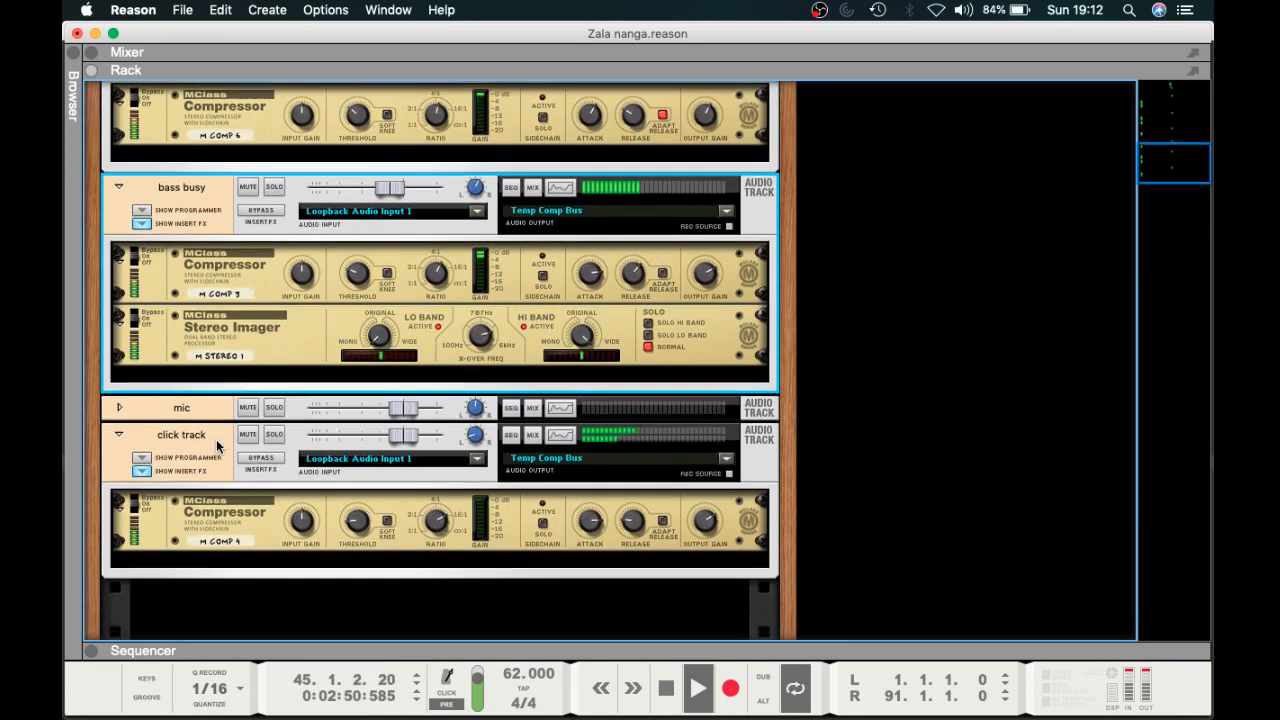
scroll(217, 447, "up", 1)
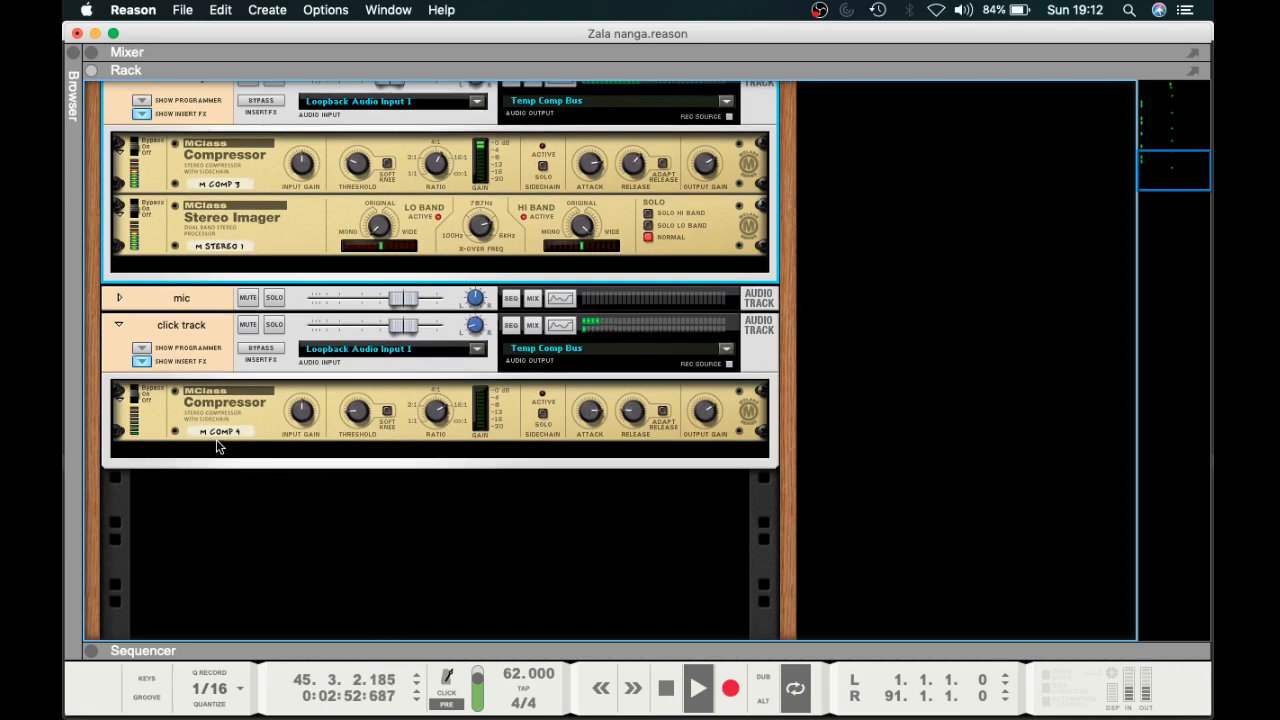
left_click(275, 327)
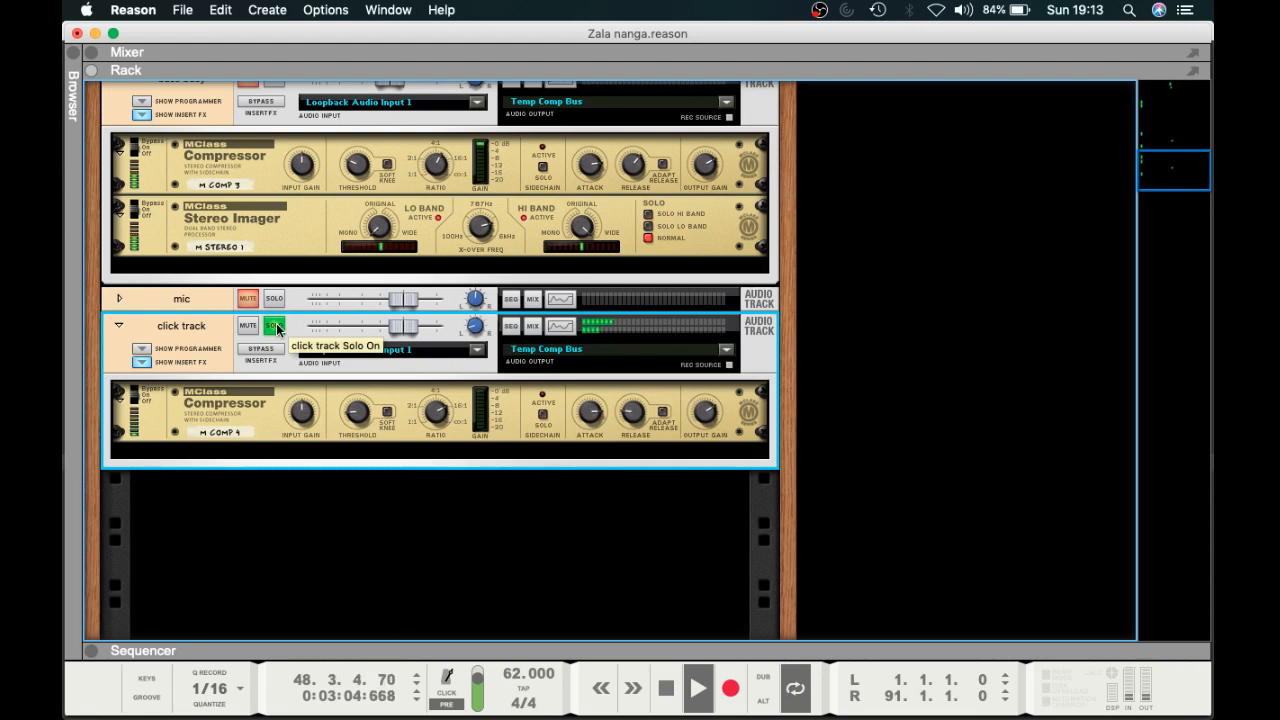
left_click(275, 327)
Minimize the song window to reveal Loopback, close Reason's audio preferences and restore the song window.
scroll(277, 328, "up", 10)
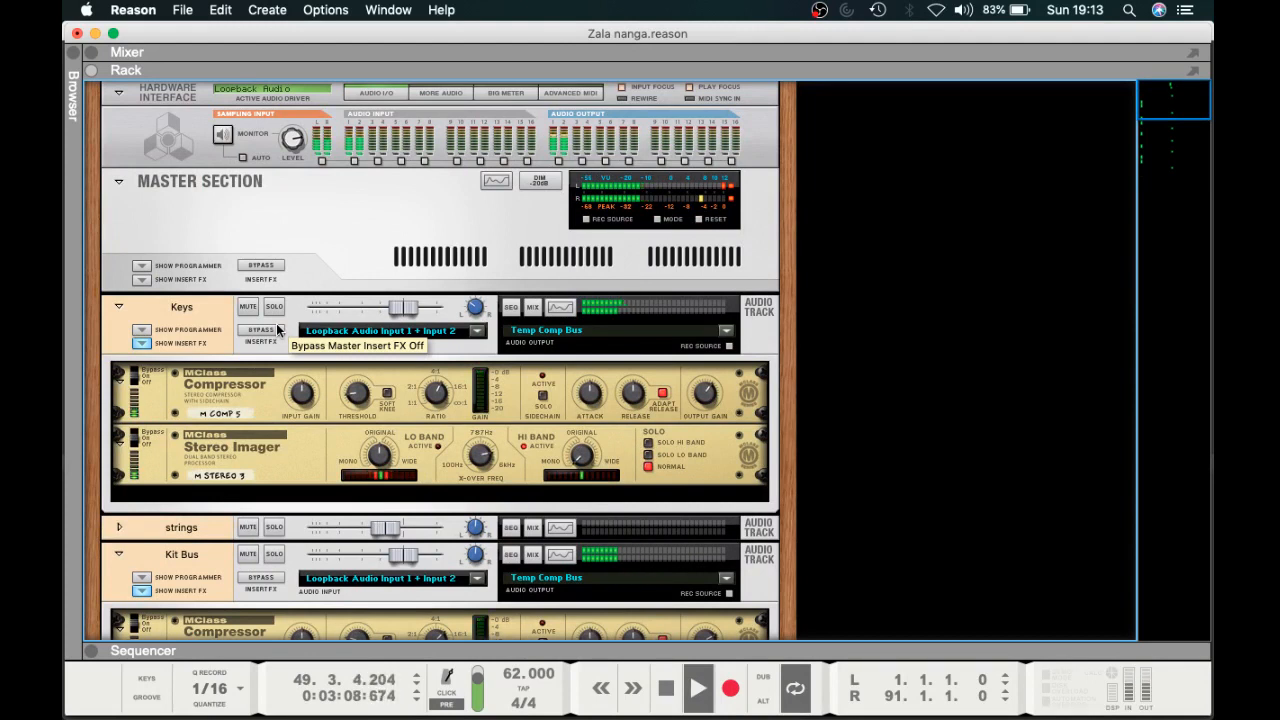
left_click(96, 34)
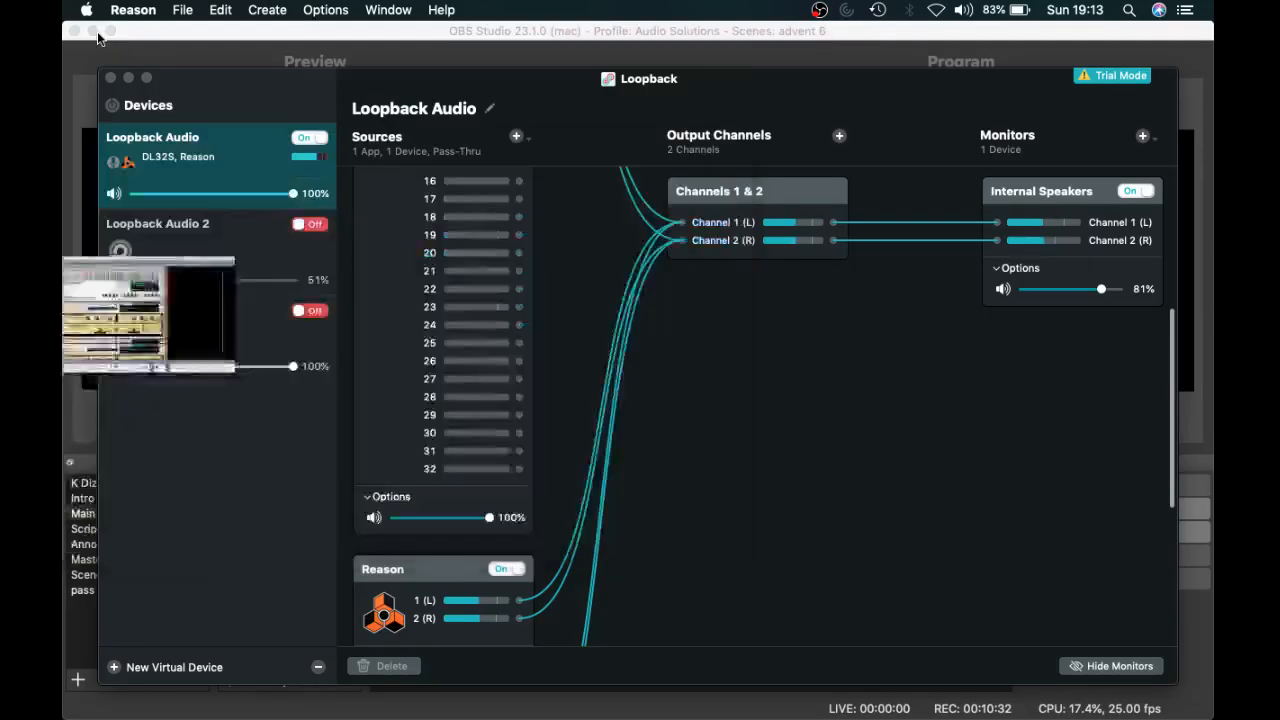
mouse_move(64, 290)
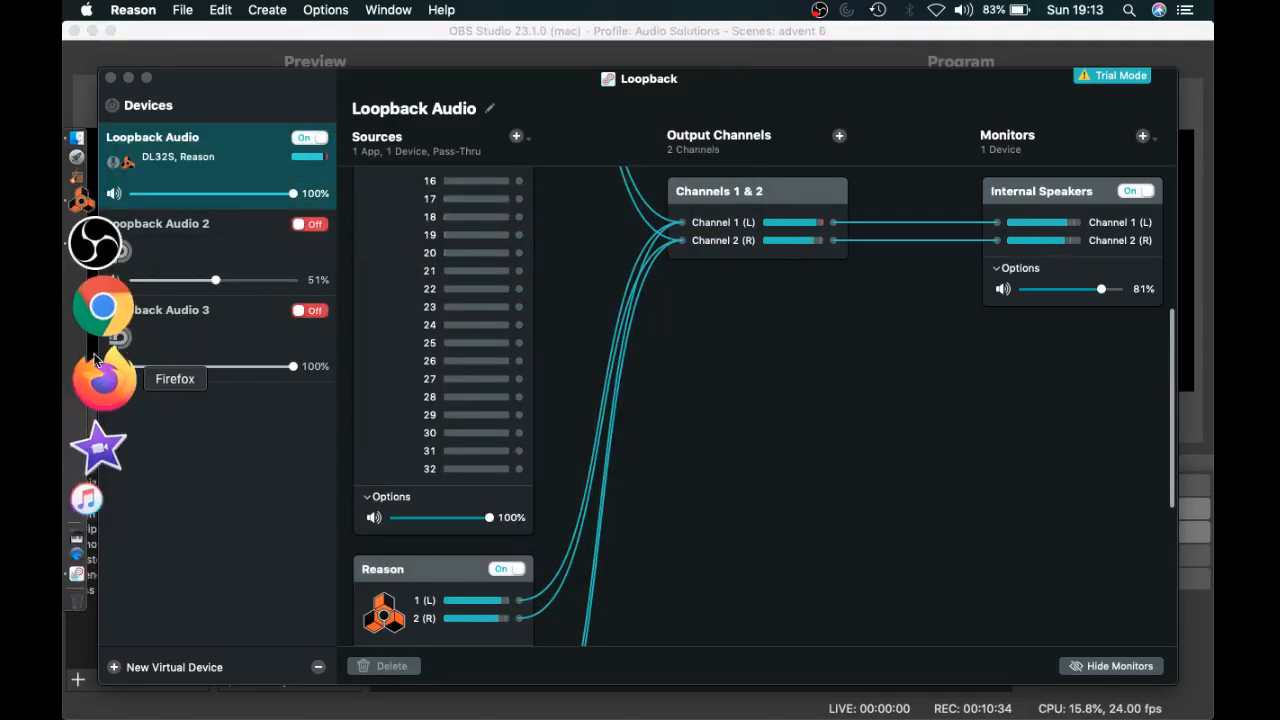
left_click(102, 310)
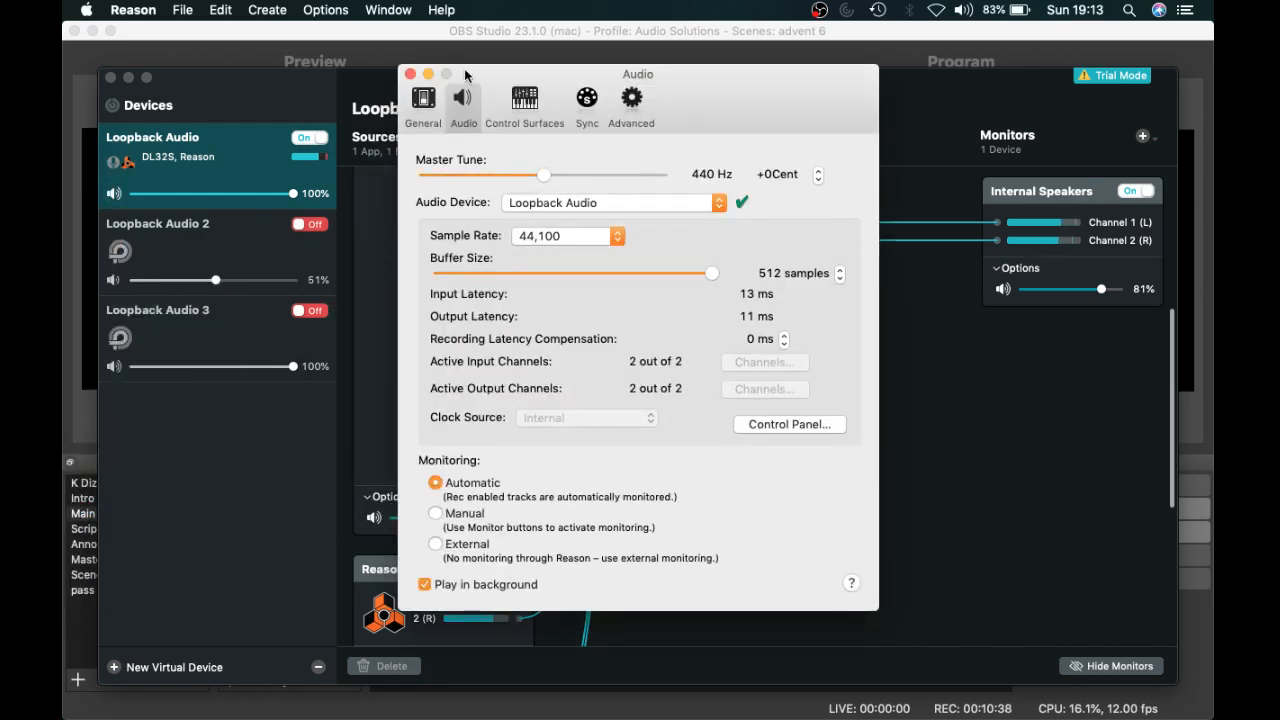
left_click(409, 75)
mouse_move(66, 286)
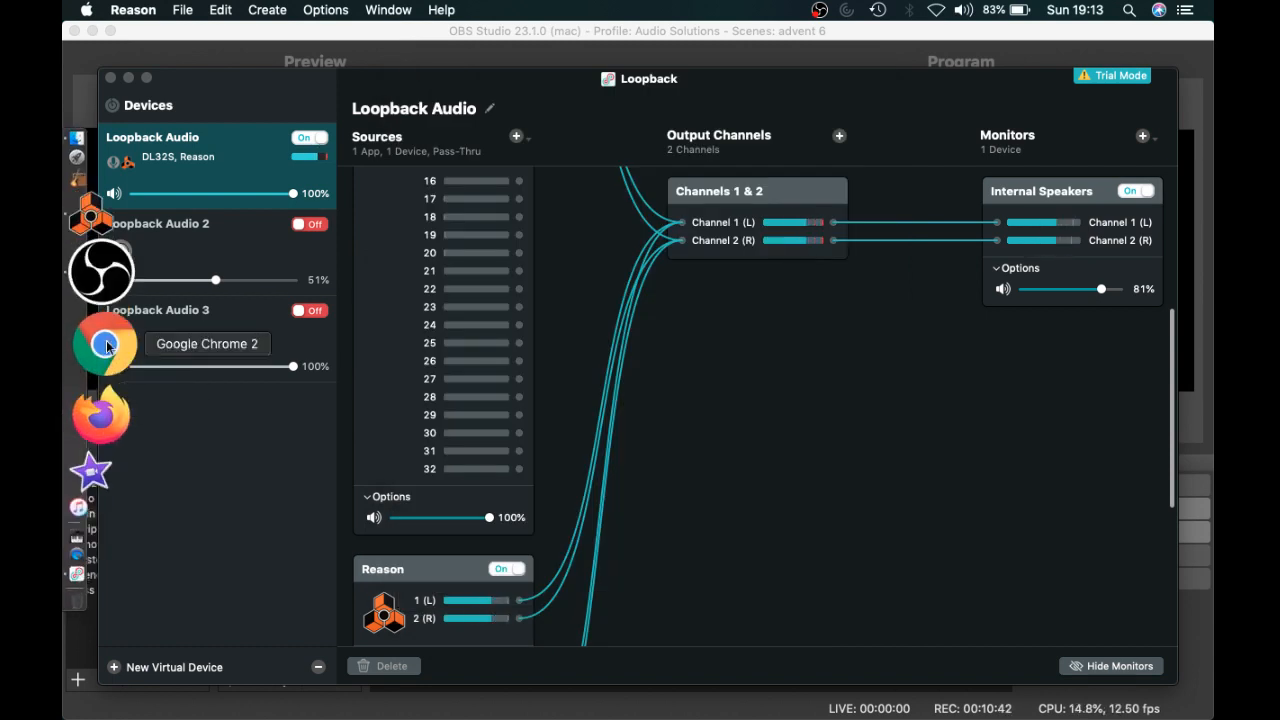
left_click(97, 280)
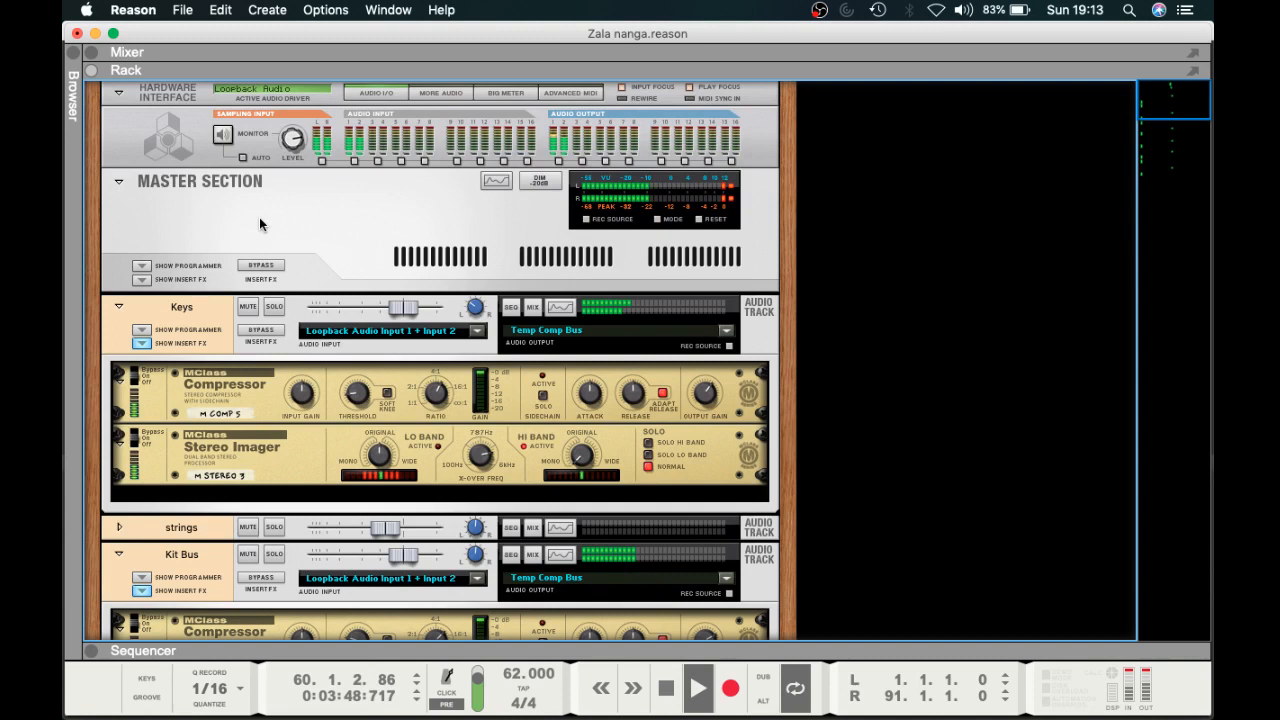
View the end of the rack and enlarge the sequencer to fill the window with the song's tracks.
scroll(259, 219, "down", 20)
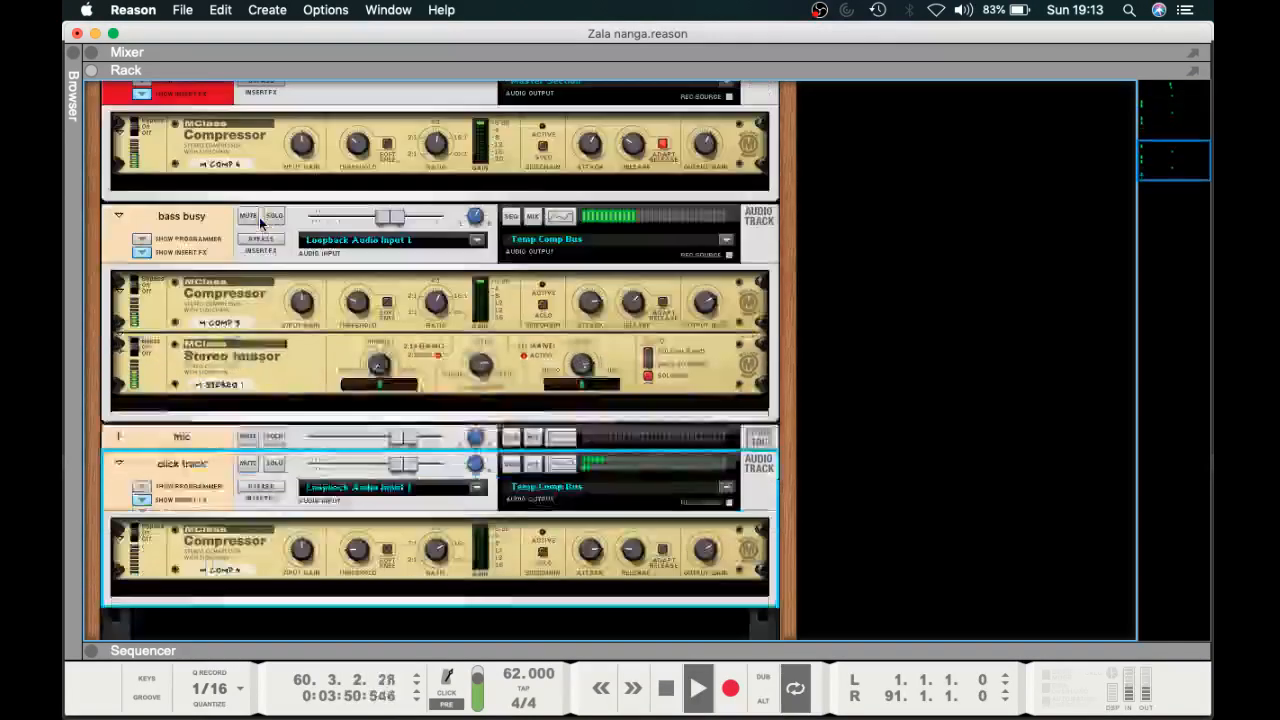
scroll(222, 179, "down", 1)
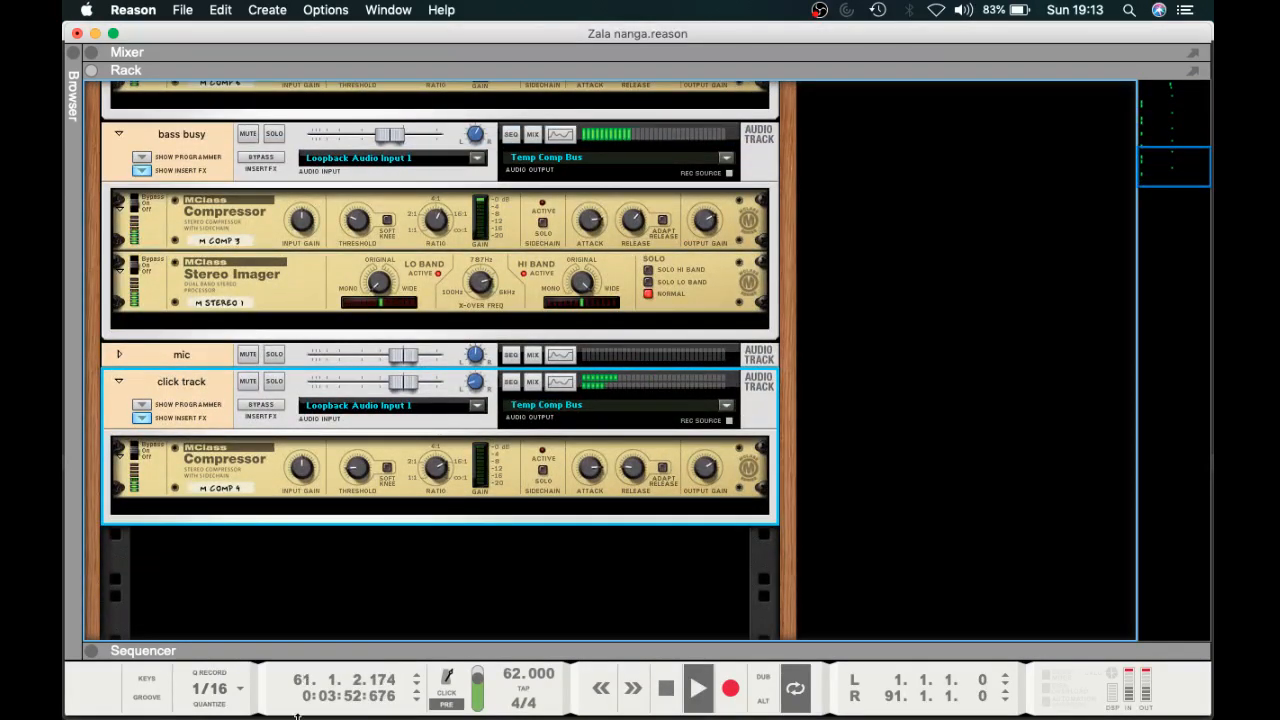
left_click_drag(359, 650, 366, 38)
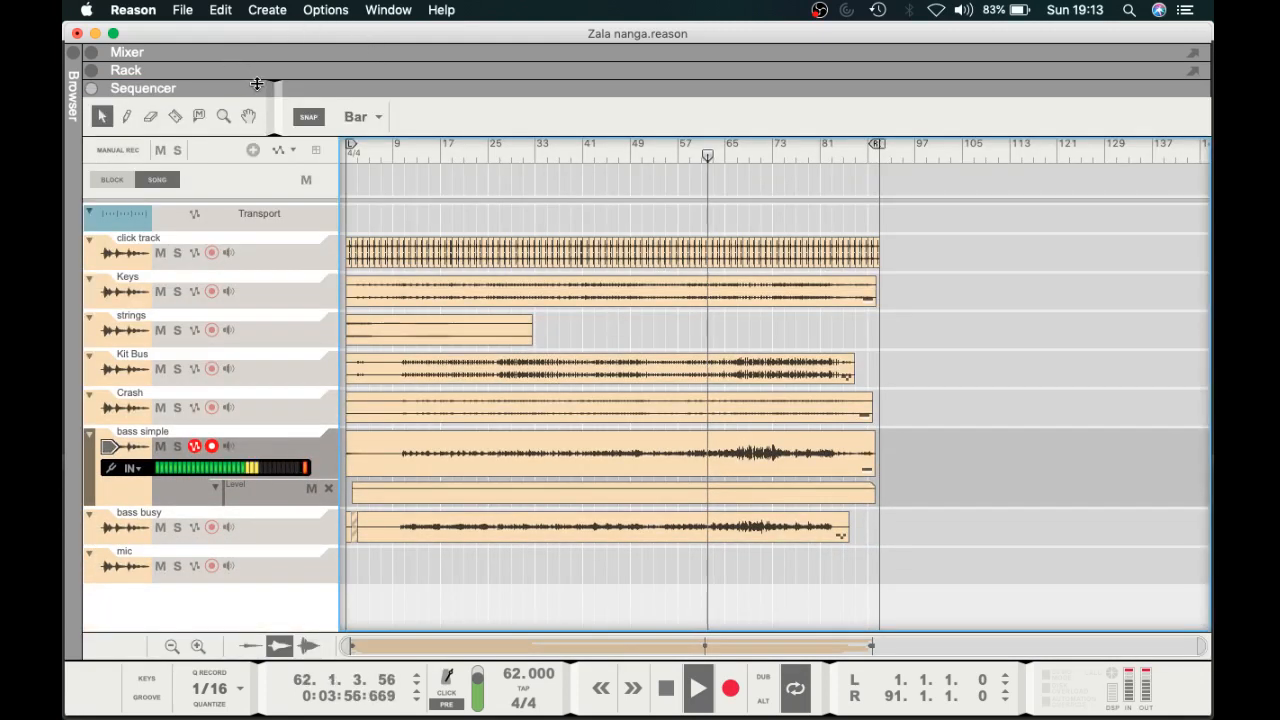
Enlarge the mixer to fill the window and view its input and dynamics sections.
left_click_drag(293, 72, 300, 383)
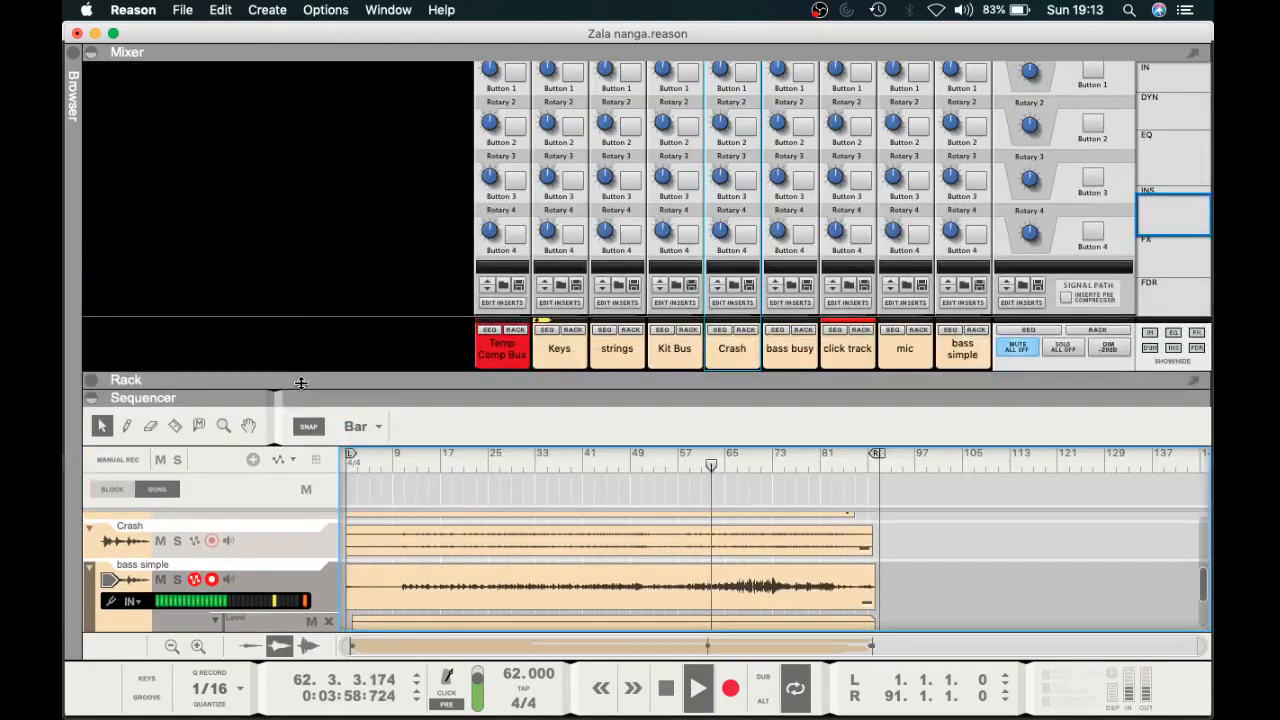
scroll(586, 345, "up", 10)
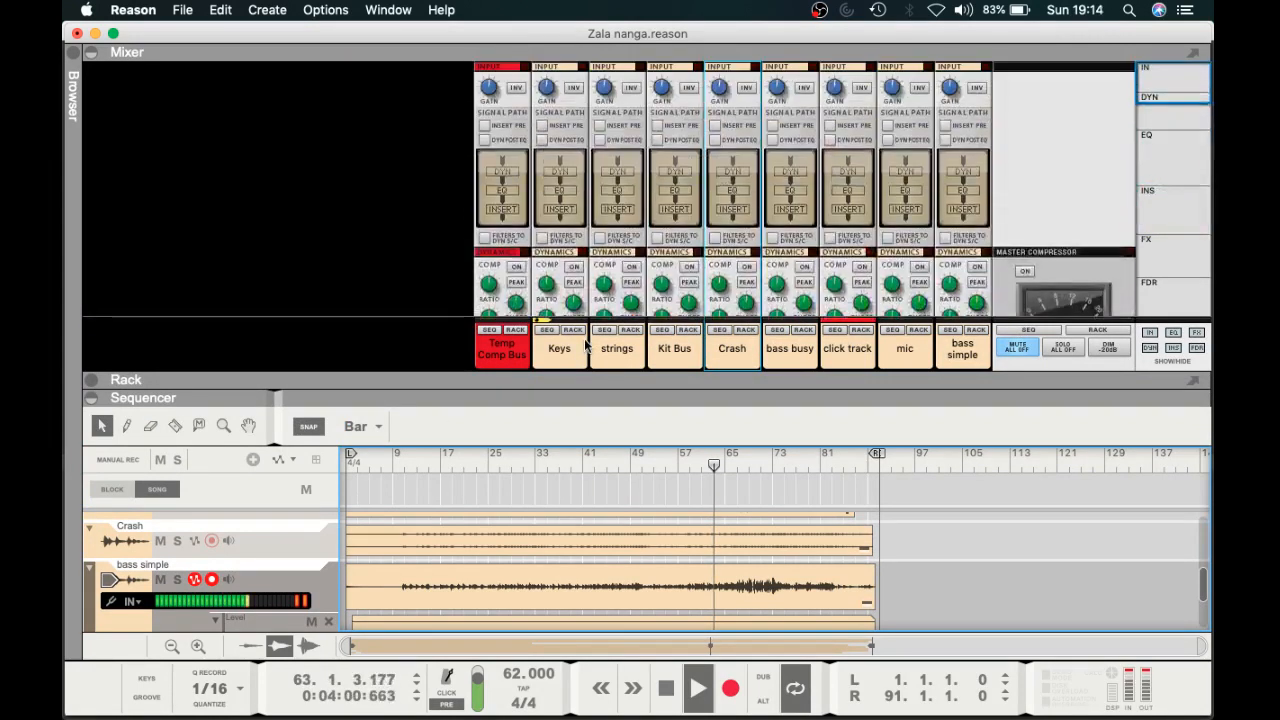
left_click_drag(609, 380, 611, 615)
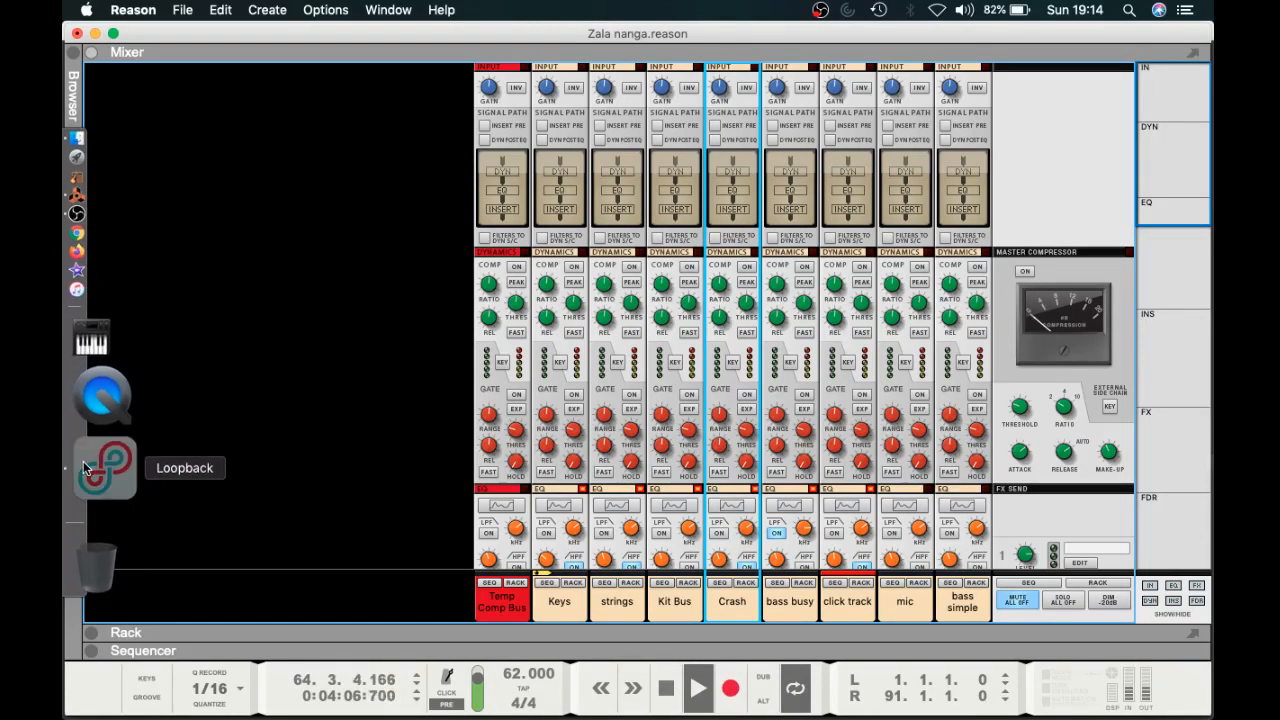
Switch to Loopback to check its levels, close its window, and enlarge Reason's sequencer to show the tracks.
left_click(86, 469)
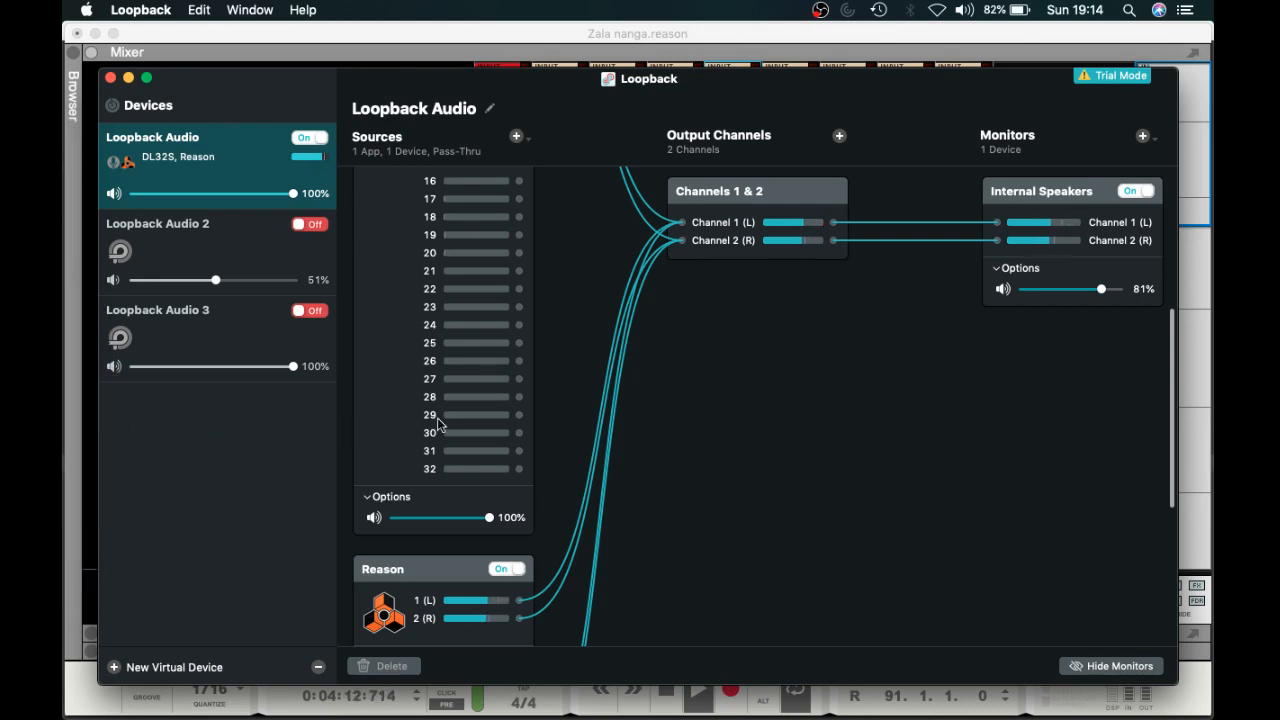
left_click(111, 78)
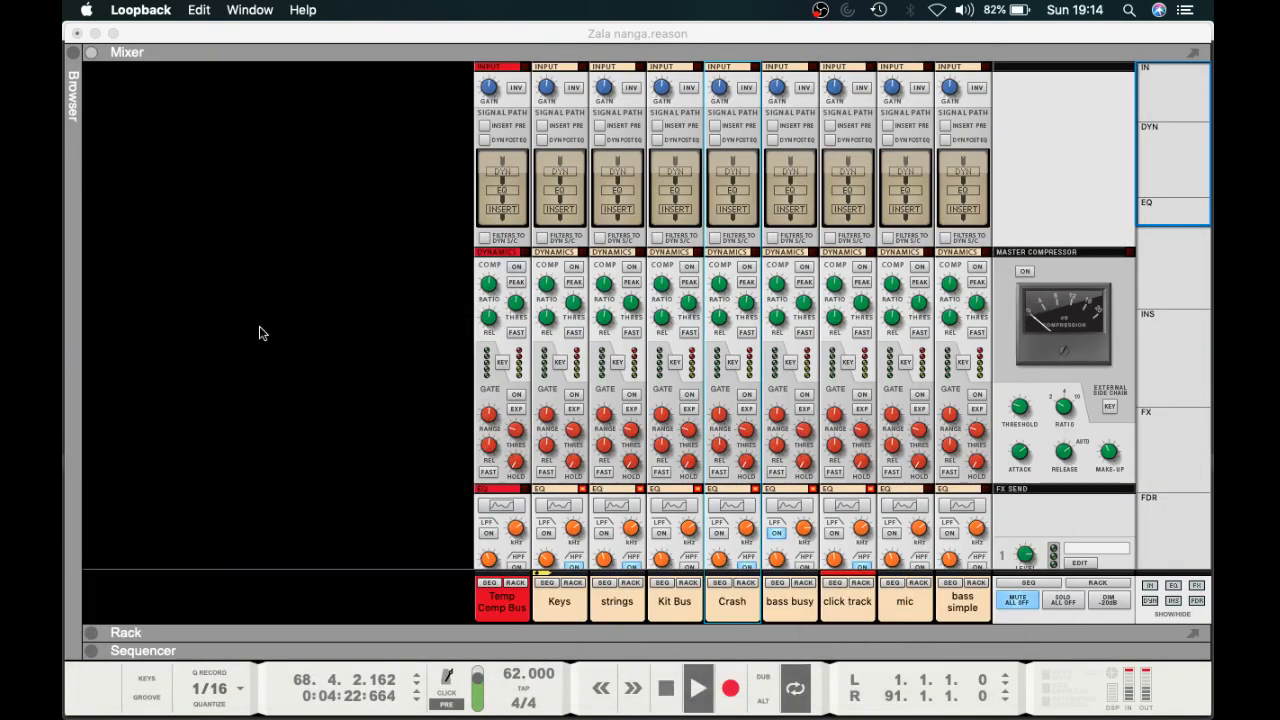
left_click(258, 658)
left_click_drag(258, 652, 255, 135)
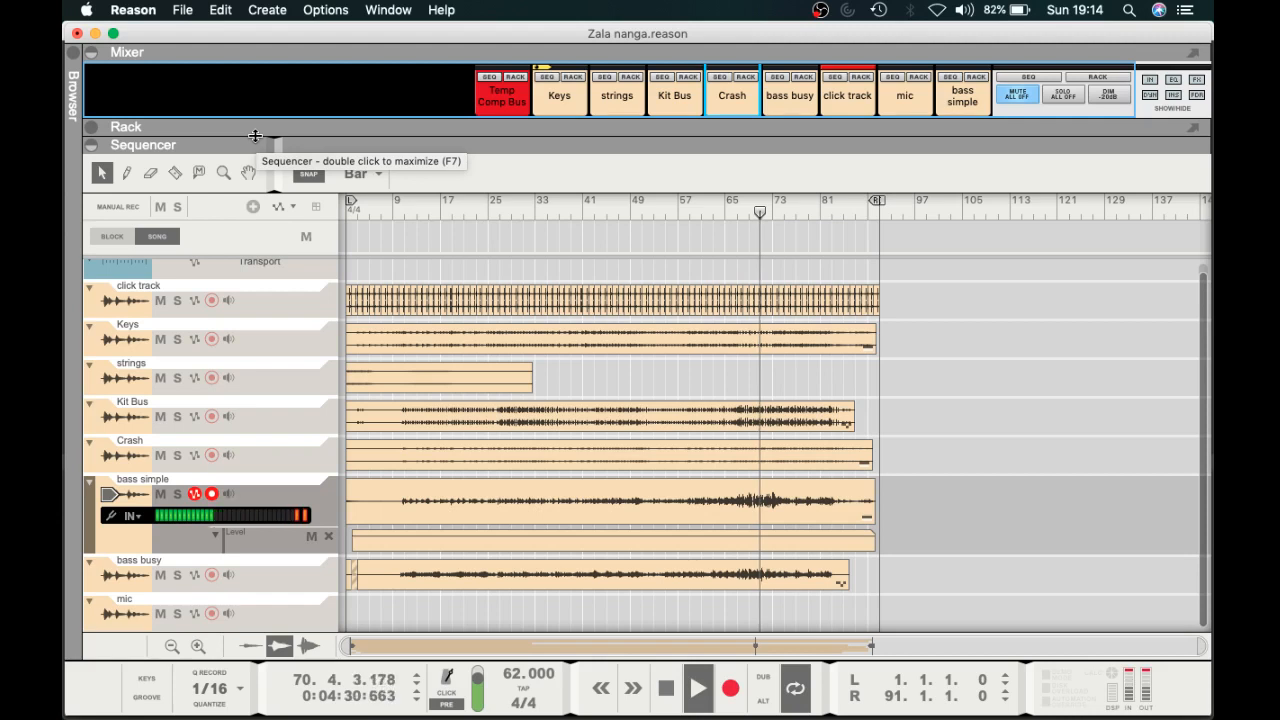
mouse_move(66, 456)
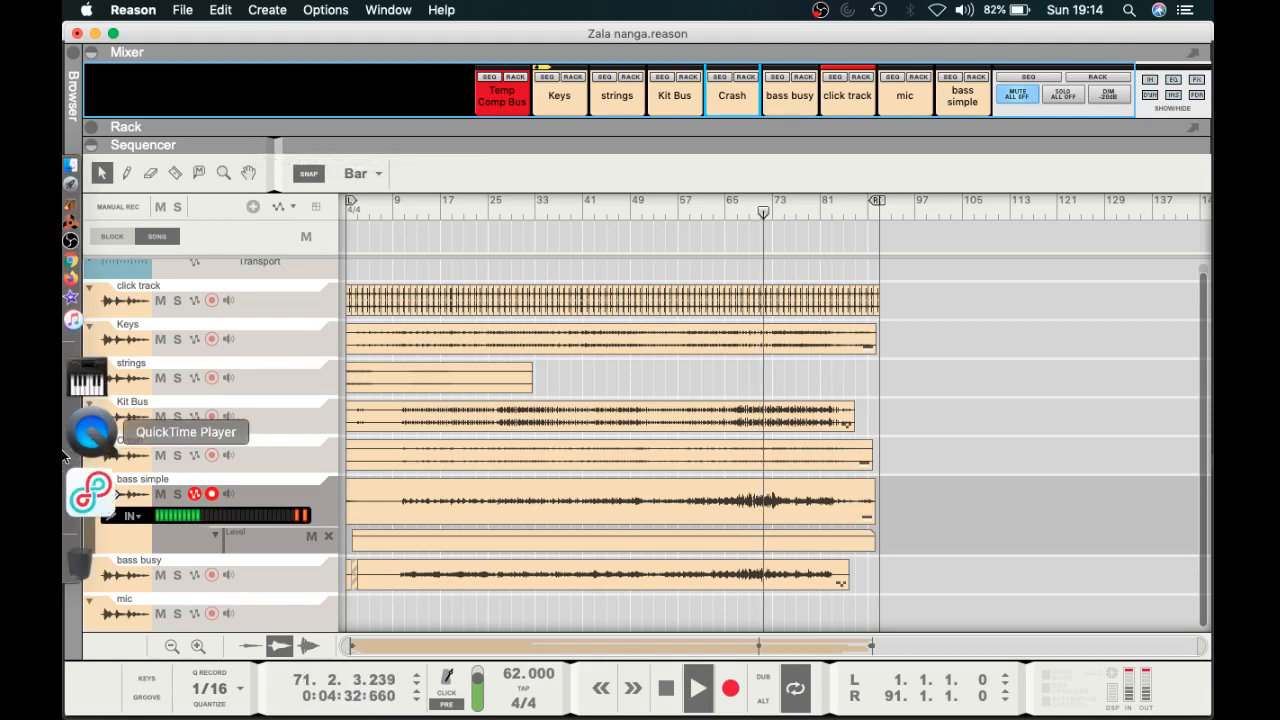
Open Reason's Browser and widen it to show the category names and loop folders.
left_click(73, 93)
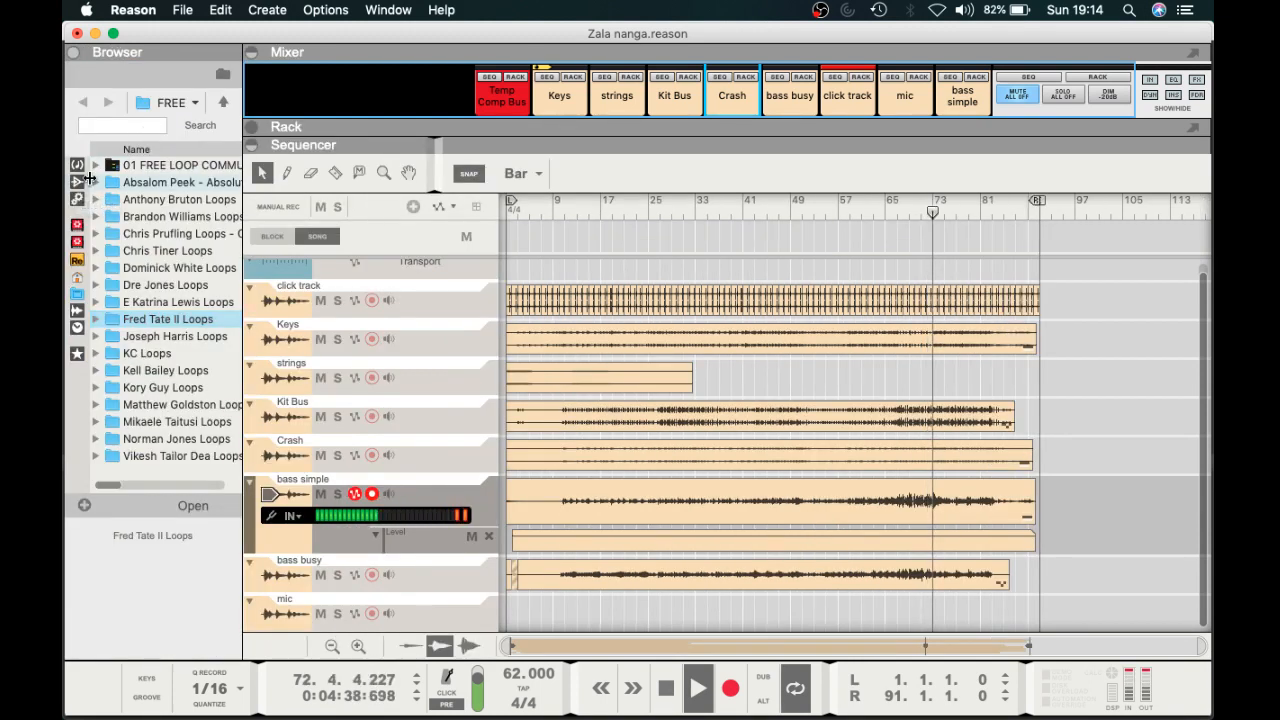
left_click_drag(90, 178, 131, 178)
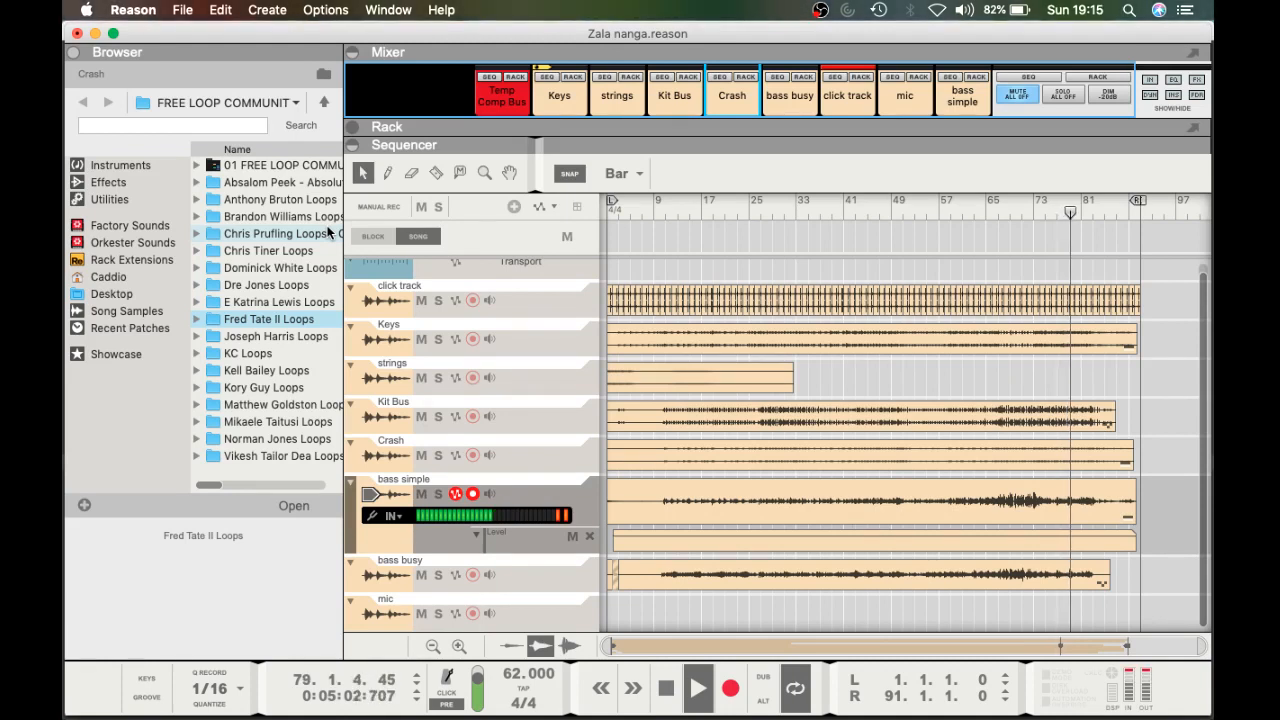
scroll(320, 215, "right", 1)
Enlarge the mixer above the sequencer, view its insert sections, and stop playback.
left_click_drag(640, 143, 672, 528)
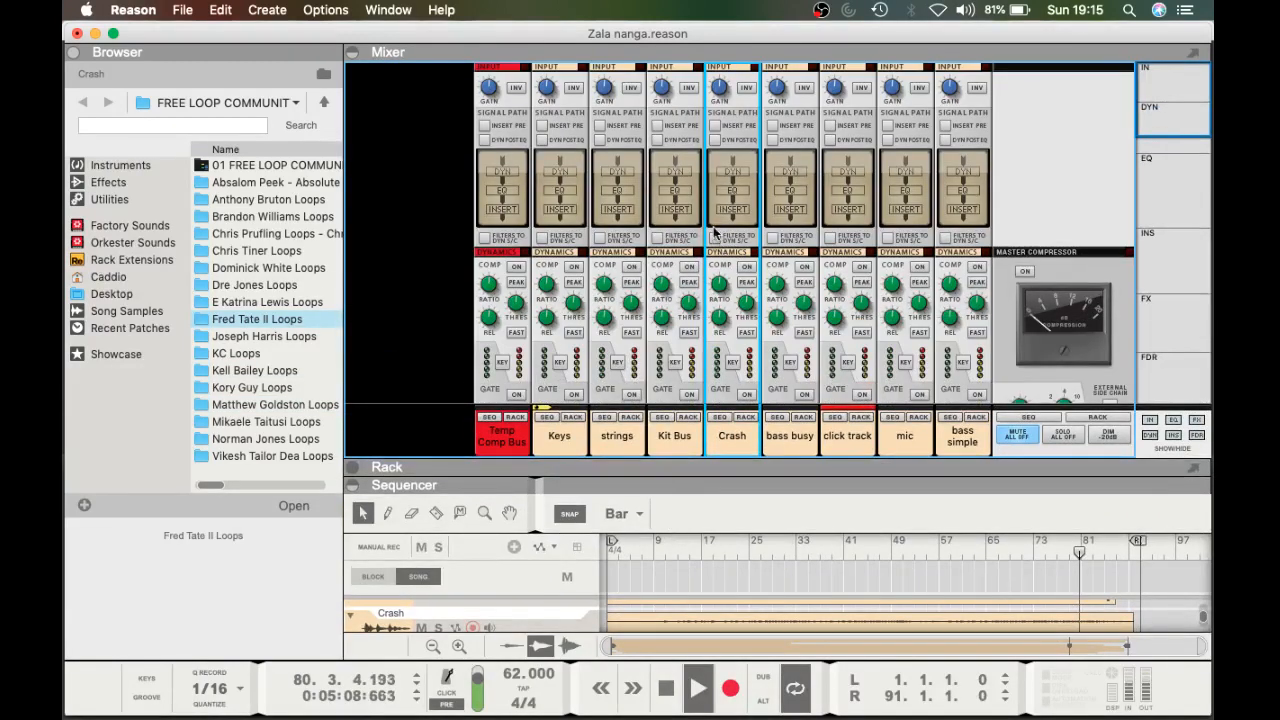
scroll(714, 232, "down", 10)
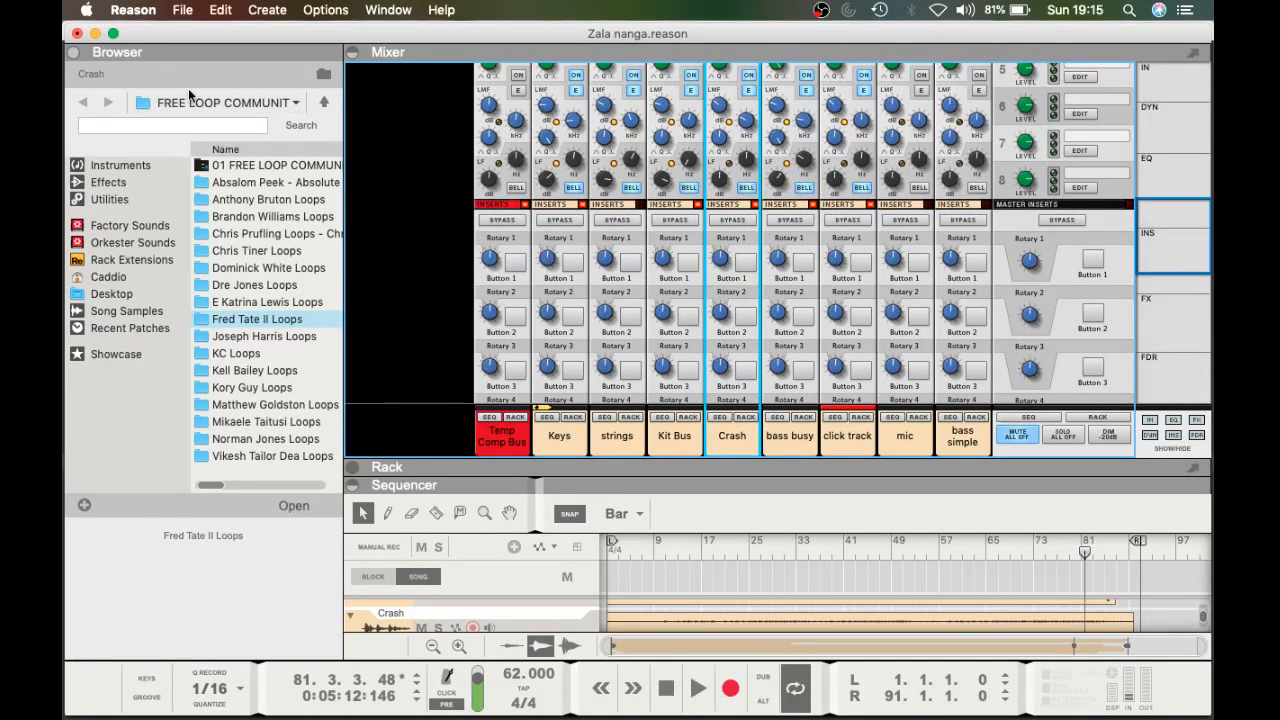
Minimize the song window to check the audio meters in OBS, and restore the song window.
left_click(95, 33)
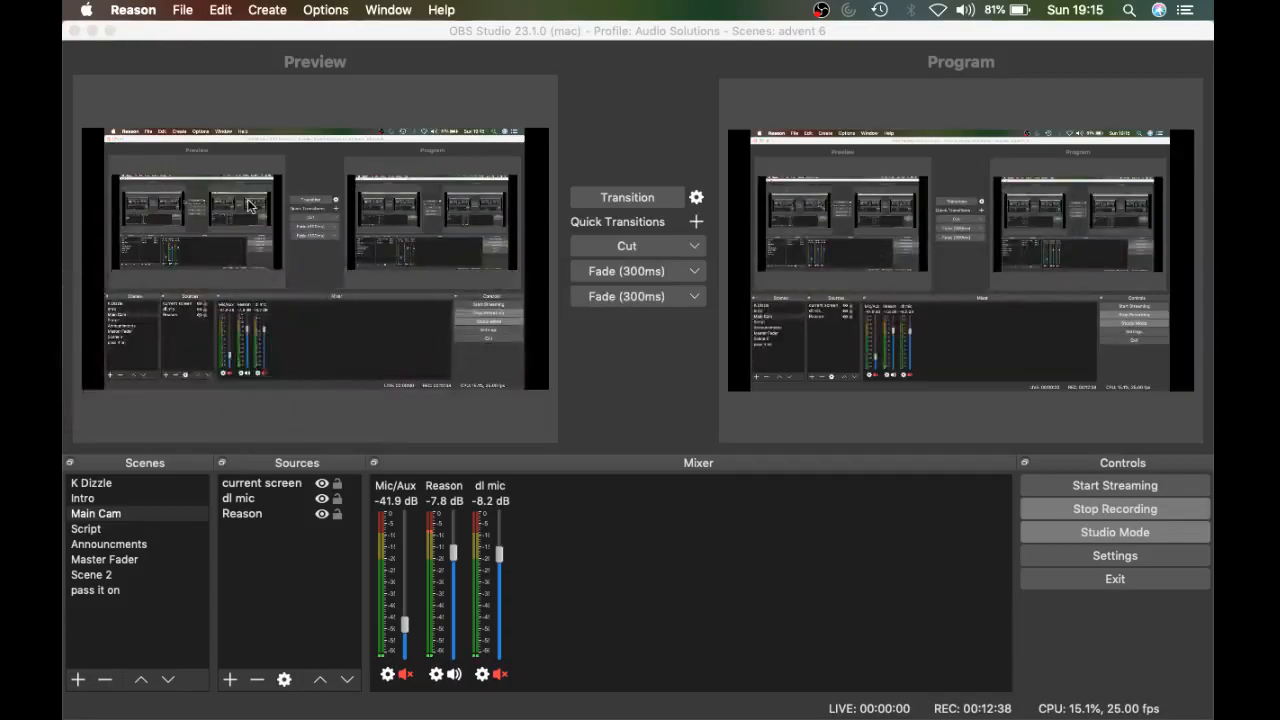
mouse_move(64, 272)
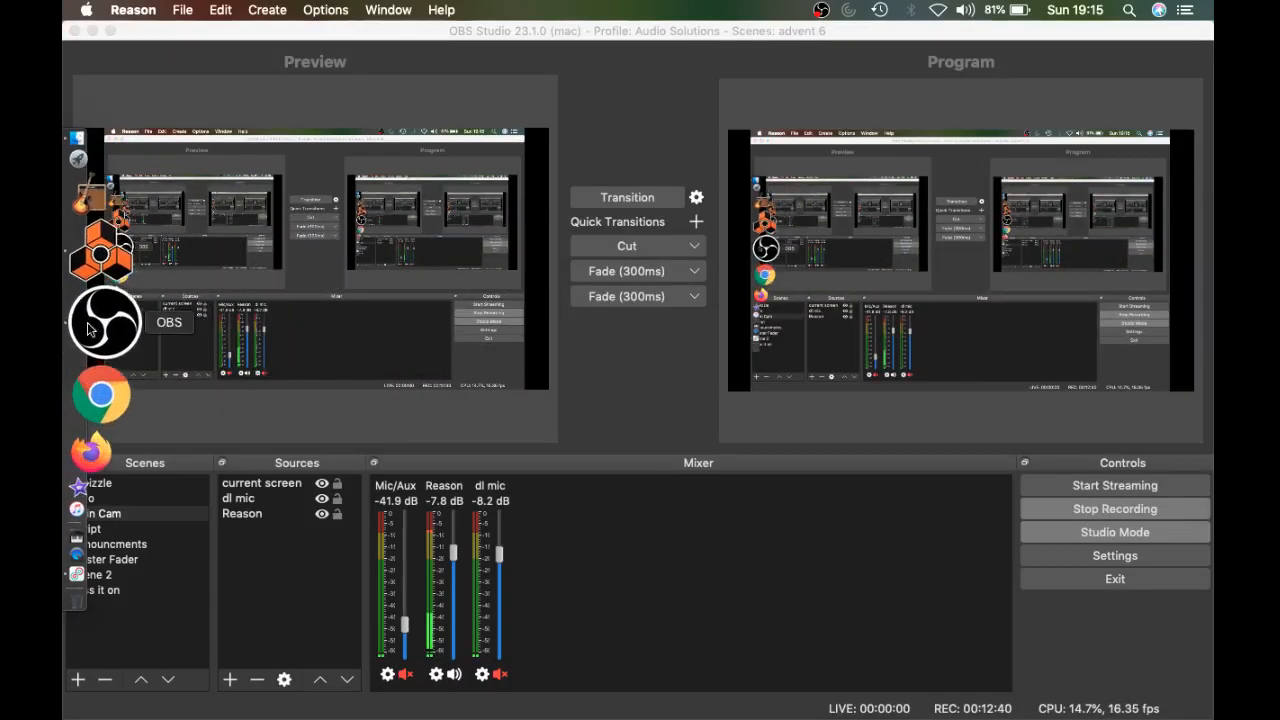
left_click(93, 313)
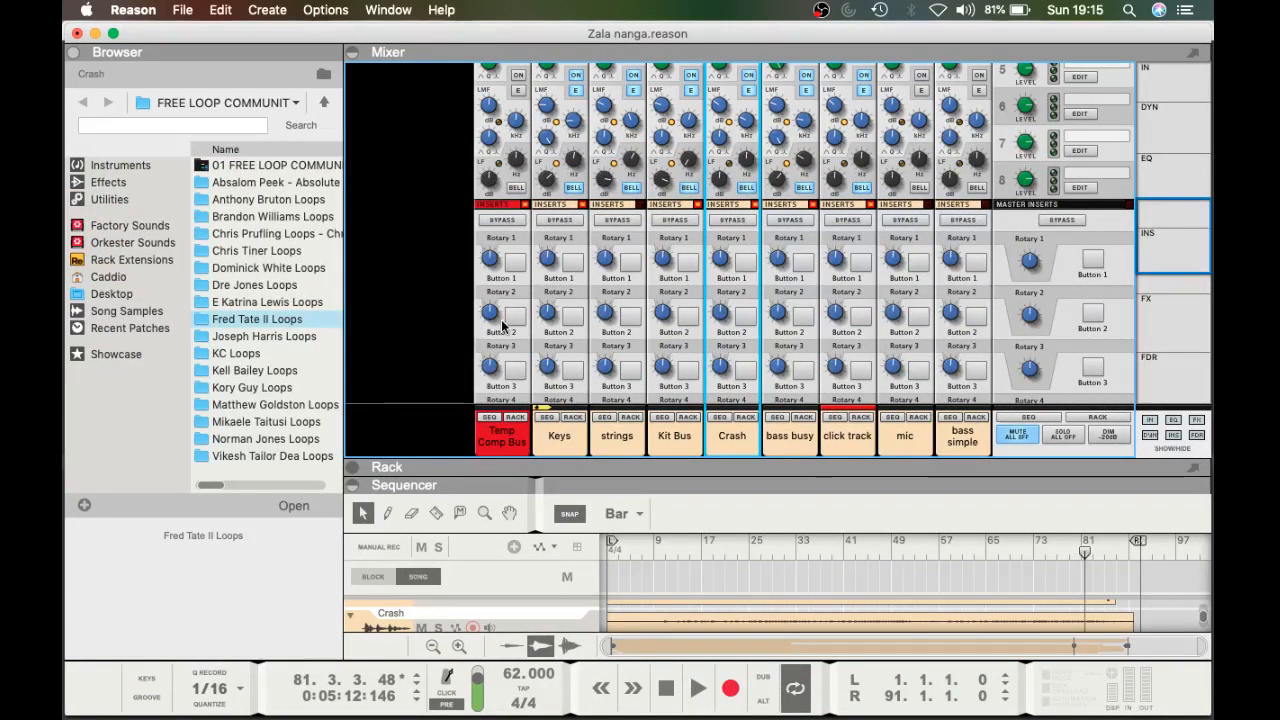
Switch to Loopback and review the routing of the DL32S, Reason and Pass-Thru sources to the output channels and monitors.
mouse_move(80, 340)
left_click(100, 466)
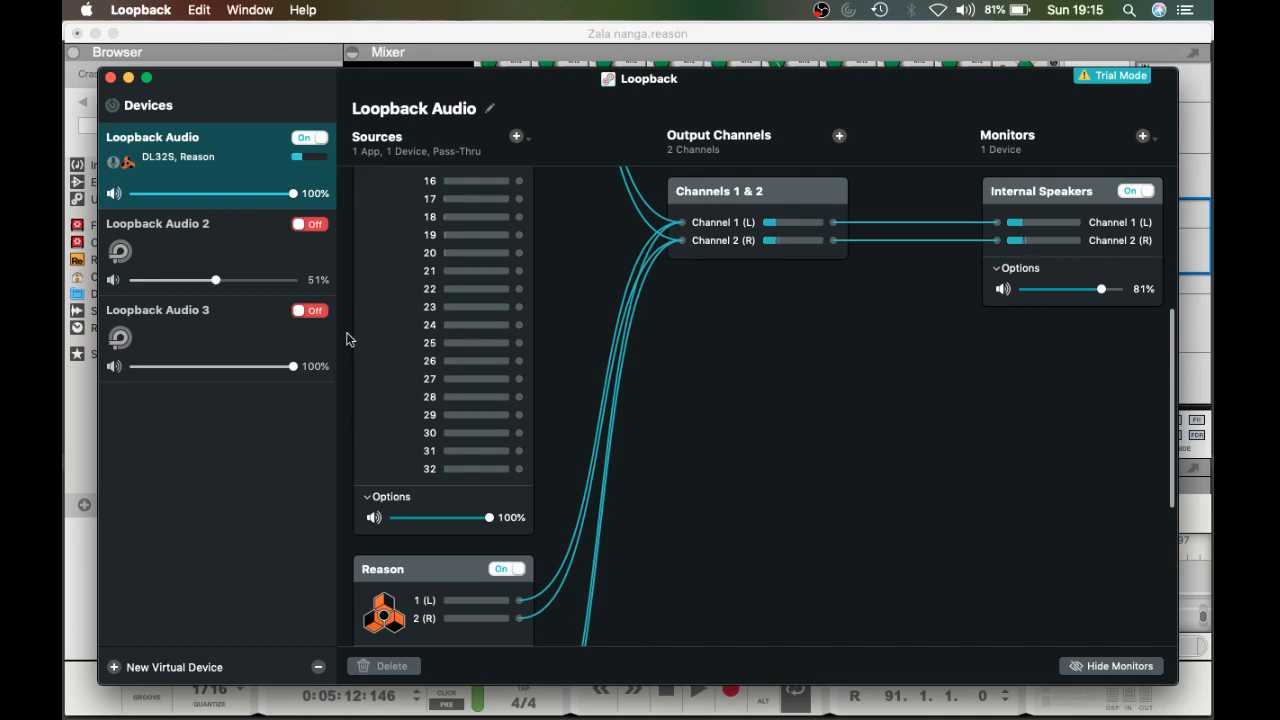
scroll(494, 458, "up", 5)
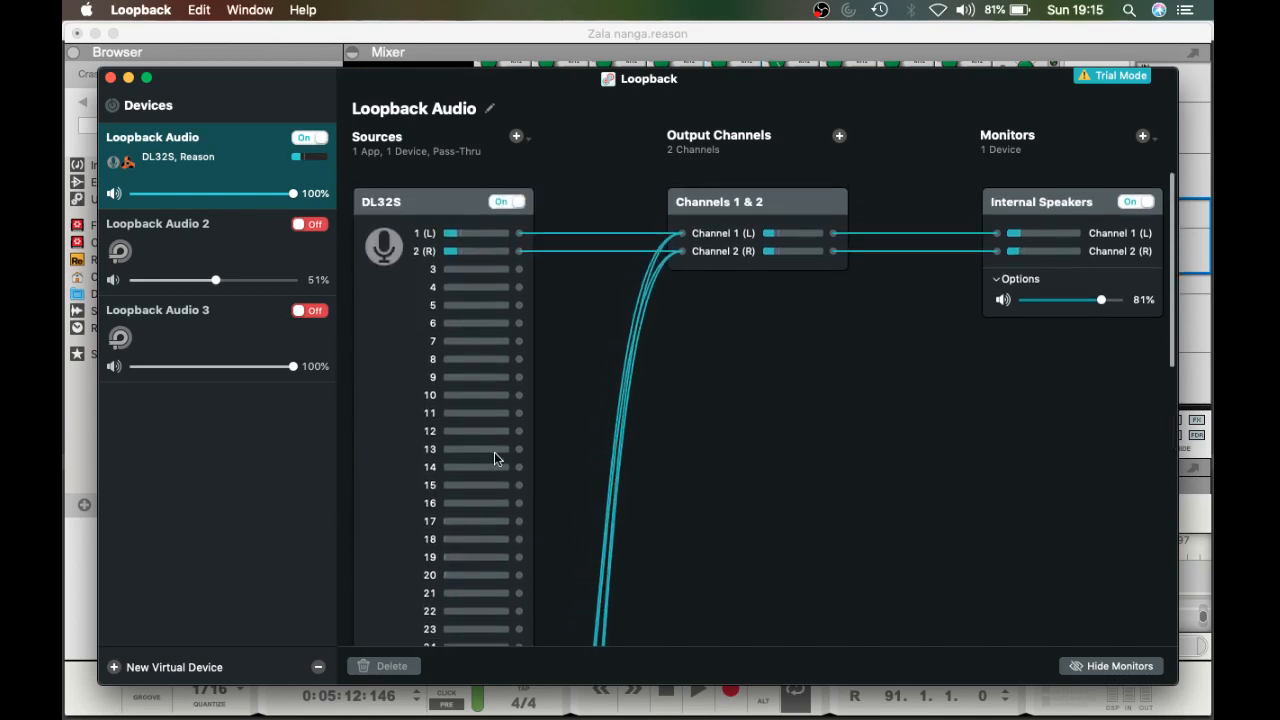
scroll(494, 458, "down", 10)
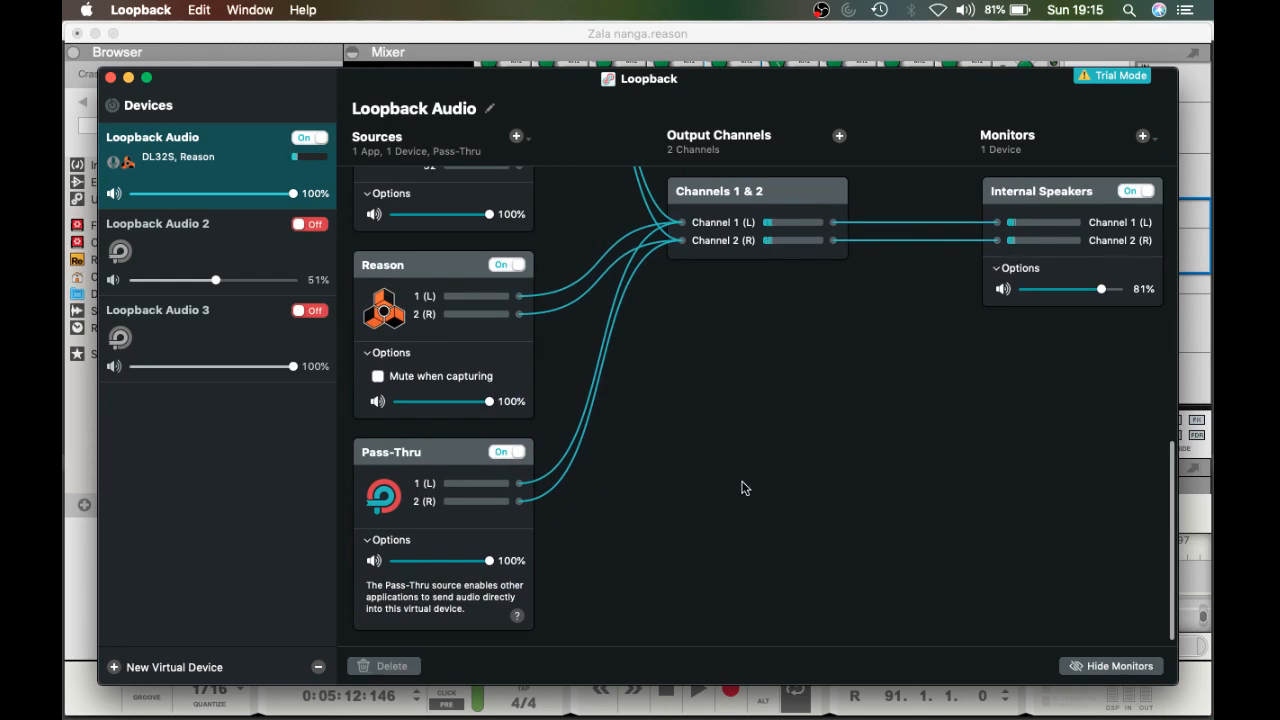
scroll(903, 525, "up", 10)
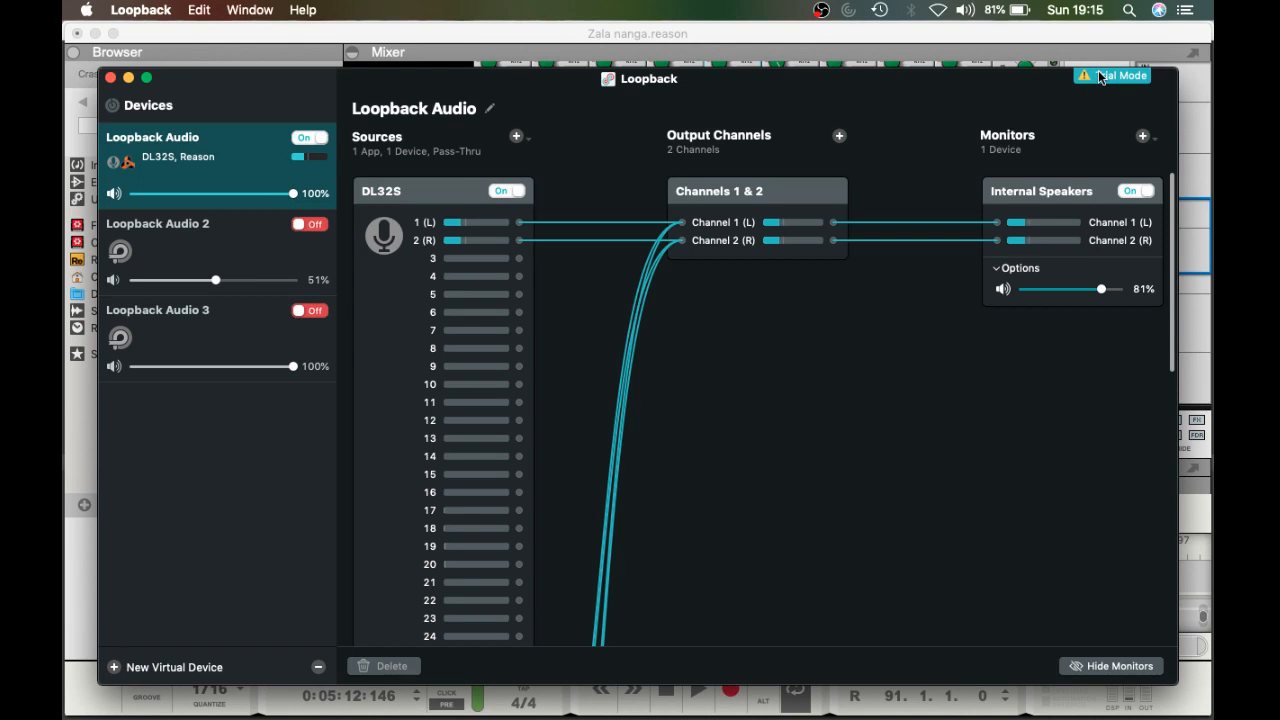
Minimize the Loopback window and switch to OBS.
left_click(128, 79)
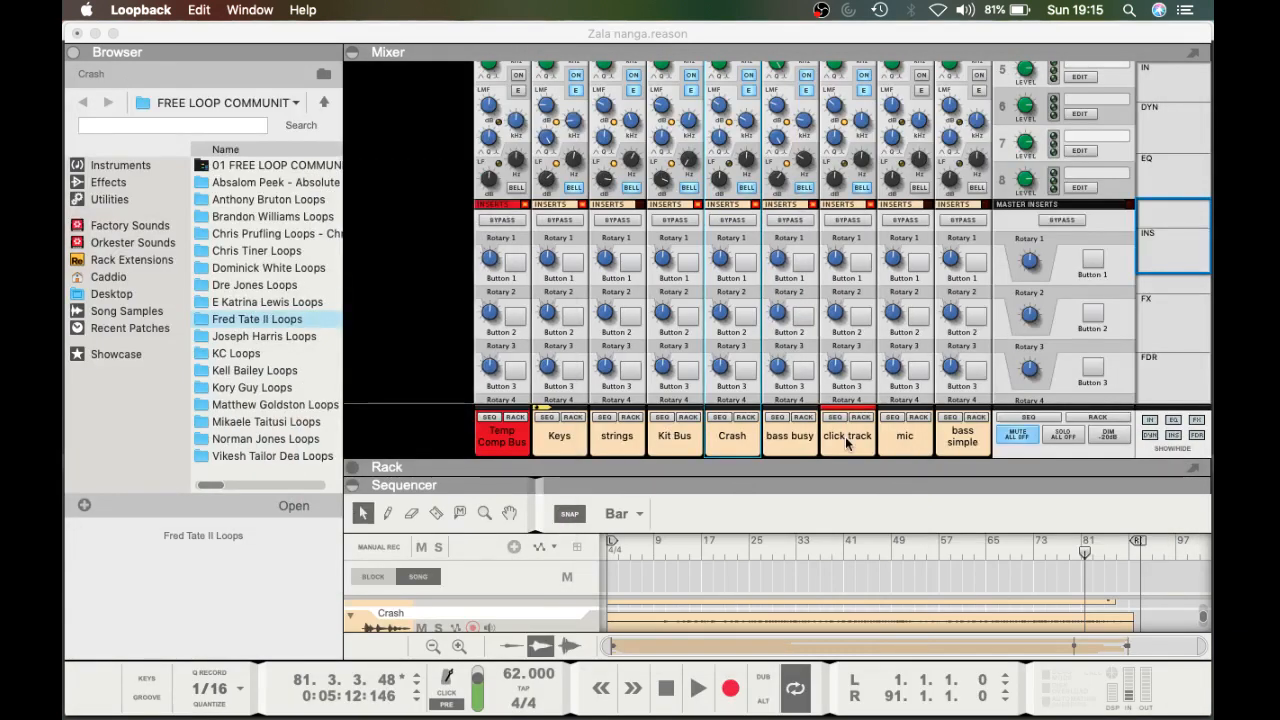
mouse_move(70, 450)
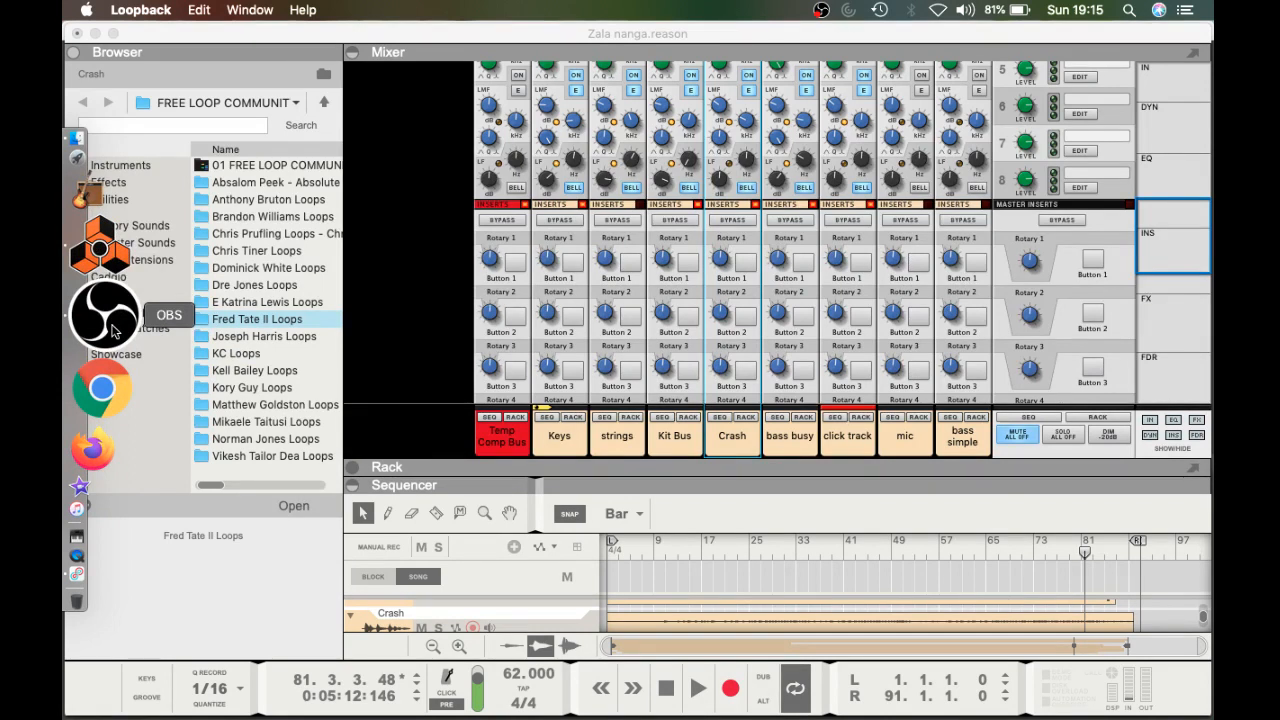
left_click(112, 328)
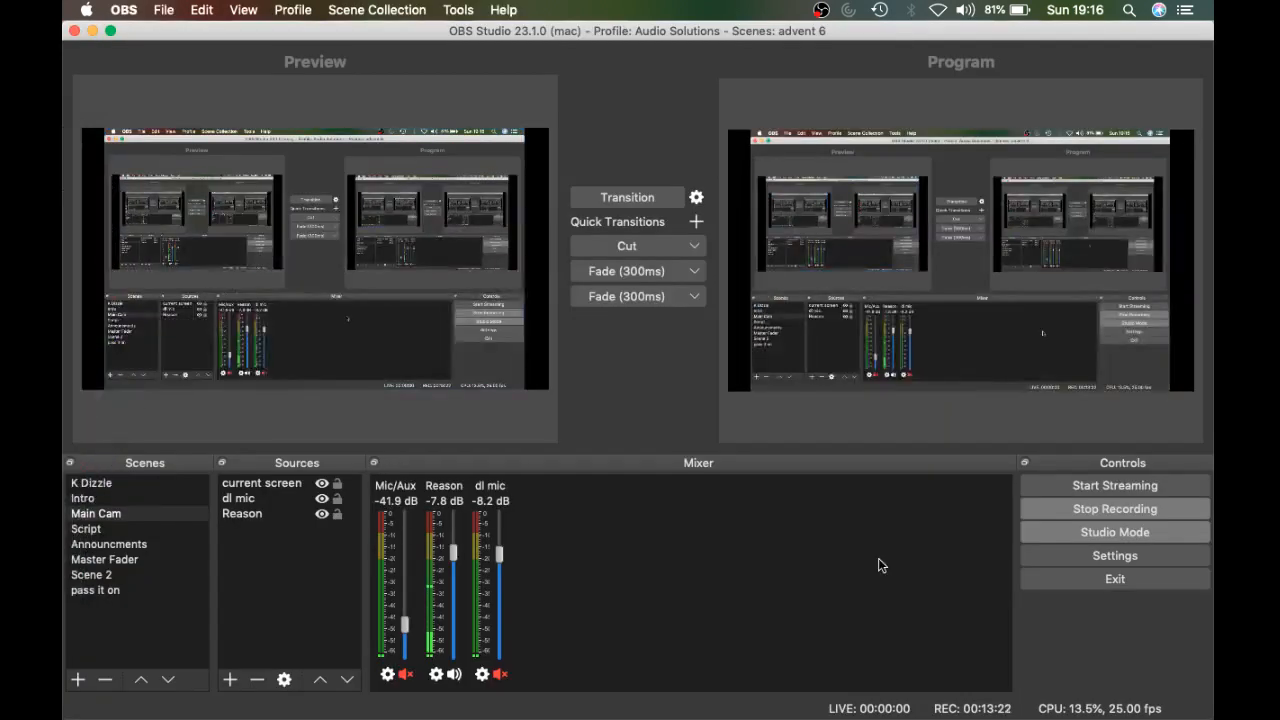